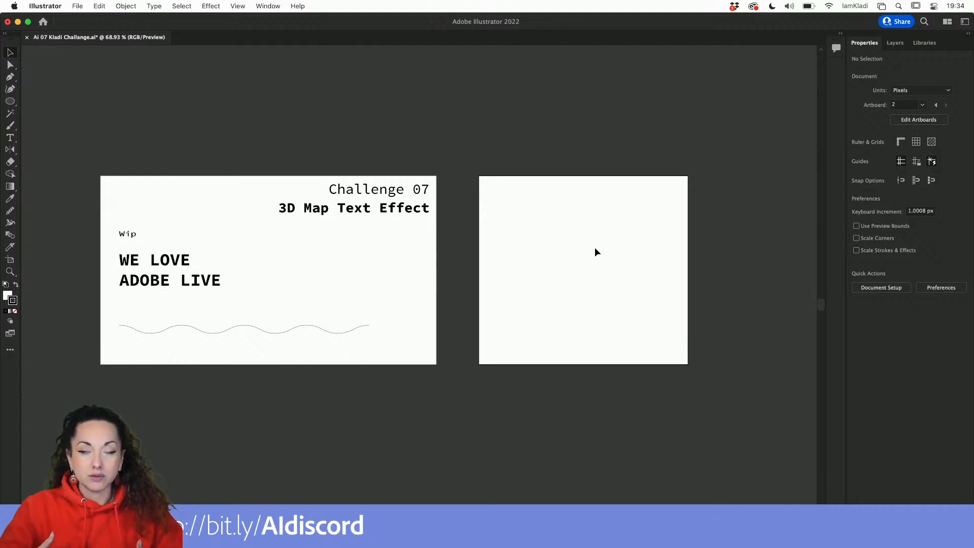
Switch to Chrome and scroll through the recent submissions in the Discord challenge channel.
{"action": "mouse_move", "coordinate": [350, 527]}
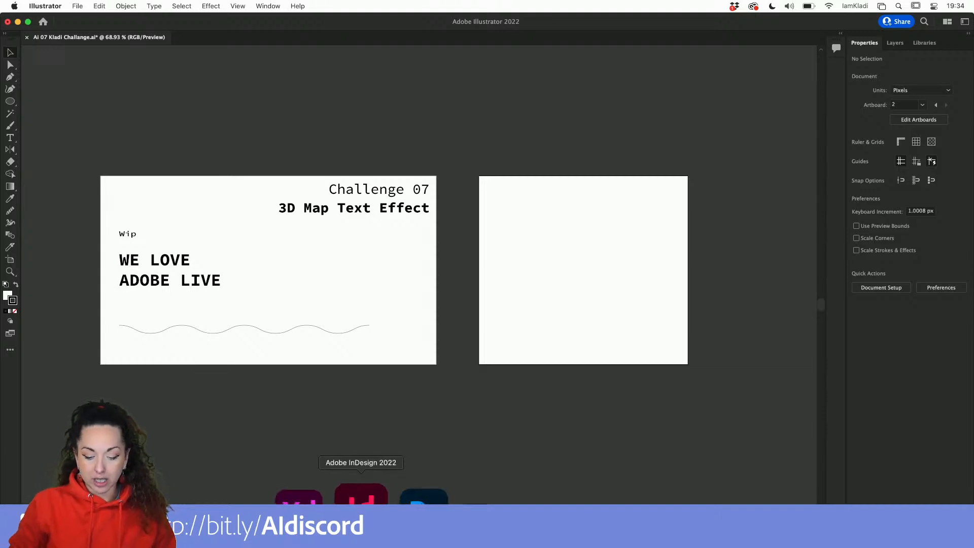
{"action": "left_click", "coordinate": [298, 499]}
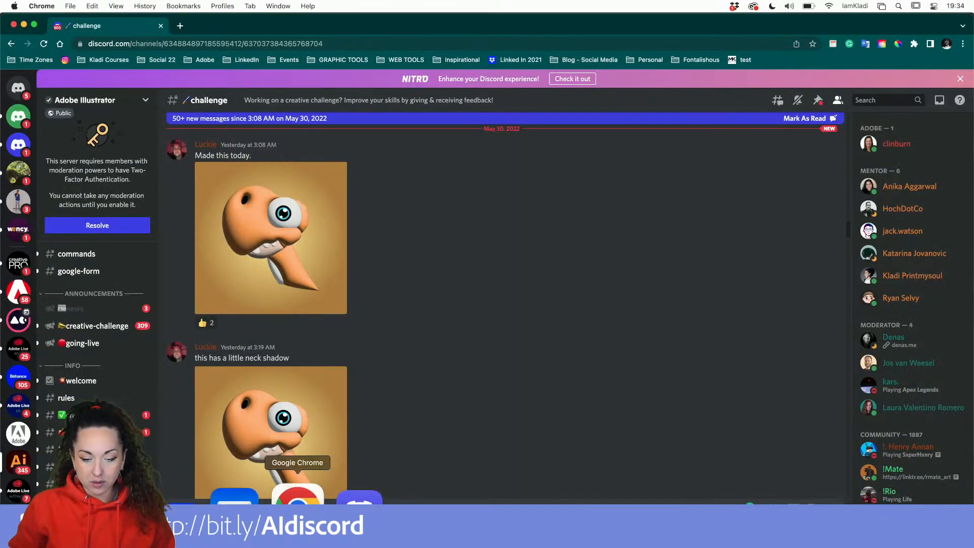
{"action": "scroll", "coordinate": [275, 394], "scroll_direction": "down", "scroll_amount": 3}
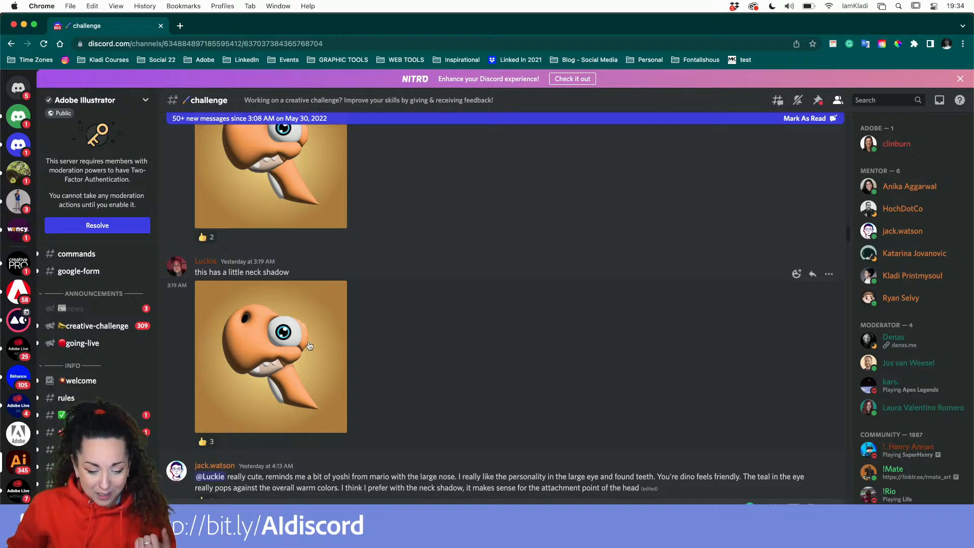
{"action": "scroll", "coordinate": [210, 335], "scroll_direction": "down", "scroll_amount": 5}
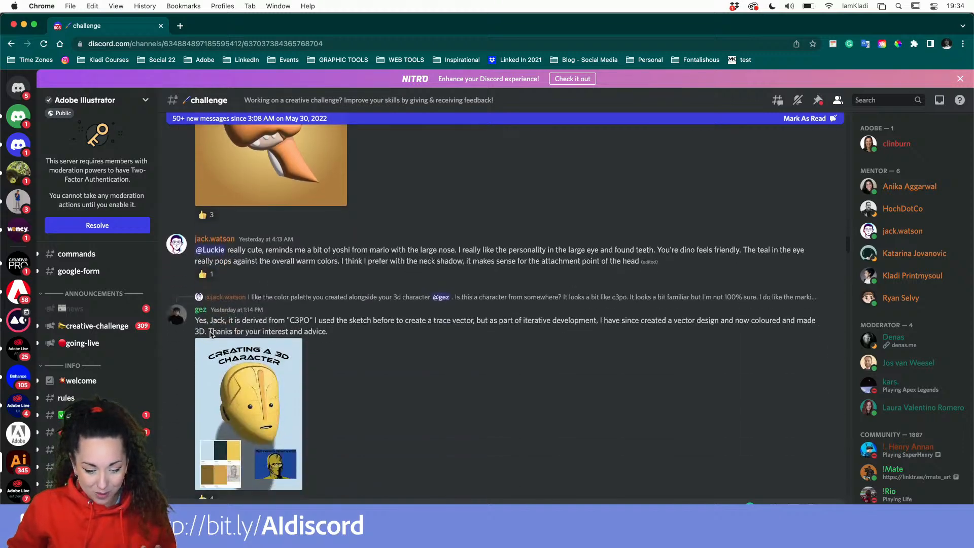
{"action": "scroll", "coordinate": [210, 335], "scroll_direction": "down", "scroll_amount": 2}
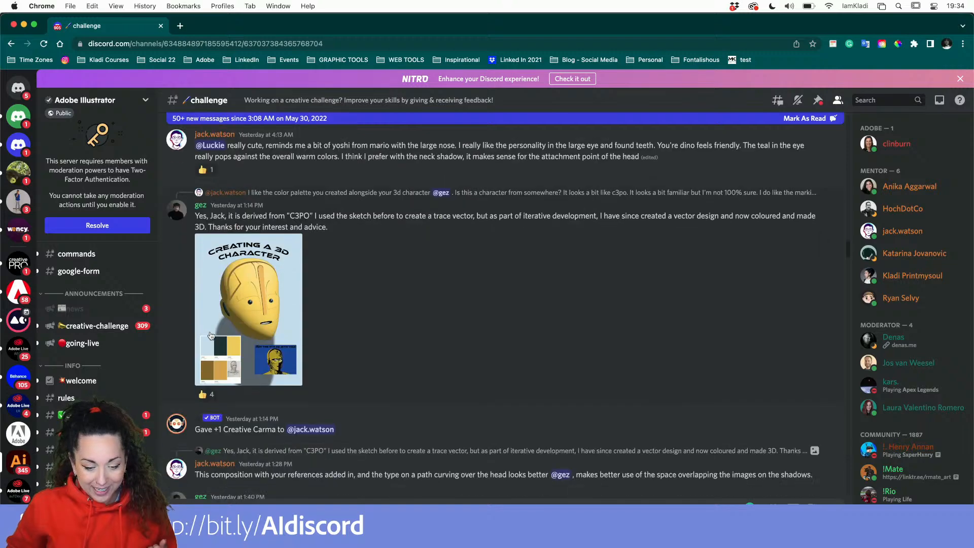
{"action": "scroll", "coordinate": [210, 335], "scroll_direction": "down", "scroll_amount": 5}
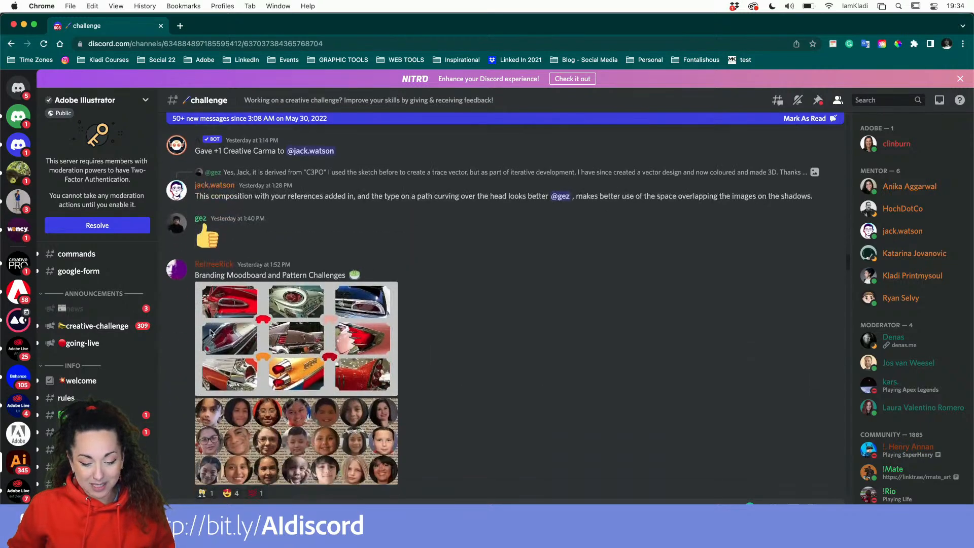
{"action": "scroll", "coordinate": [210, 333], "scroll_direction": "down", "scroll_amount": 12}
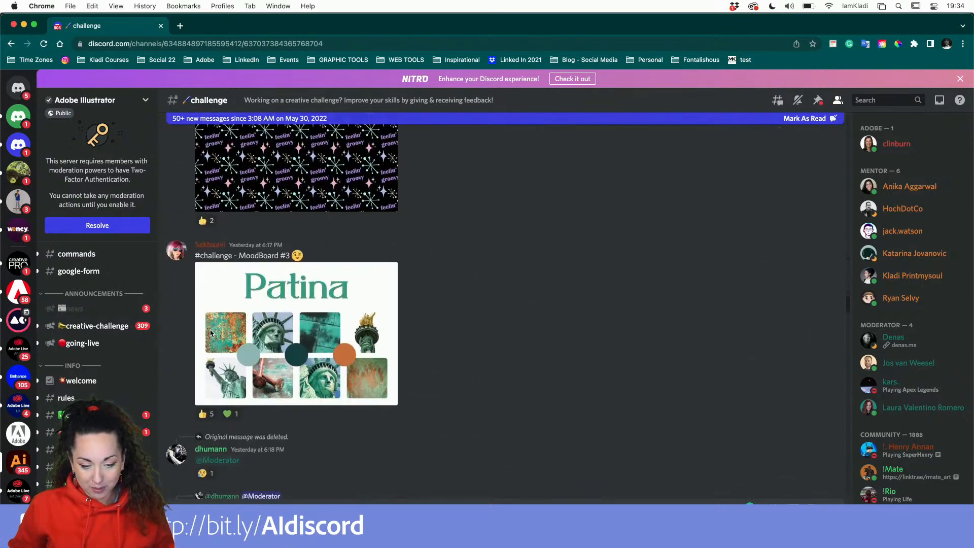
{"action": "scroll", "coordinate": [211, 333], "scroll_direction": "down", "scroll_amount": 15}
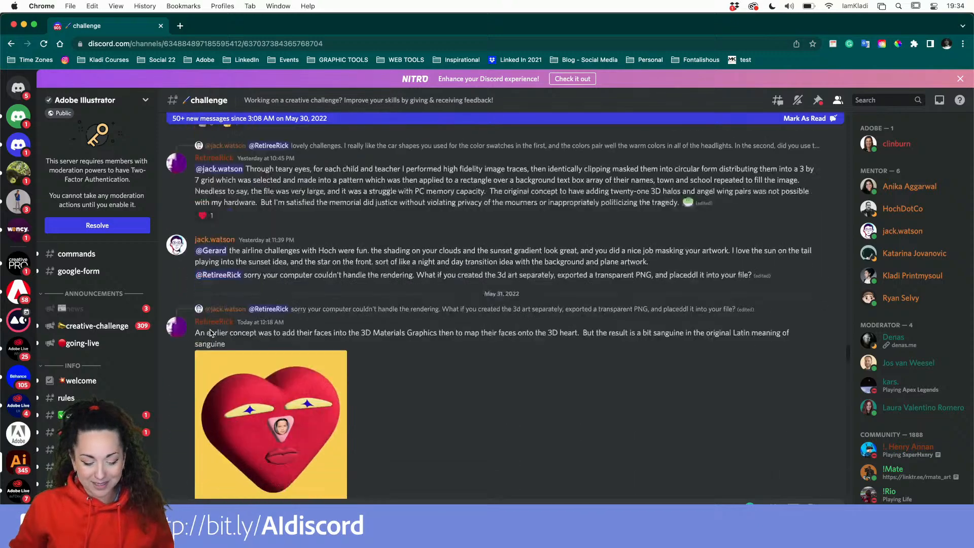
{"action": "scroll", "coordinate": [210, 332], "scroll_direction": "down", "scroll_amount": 15}
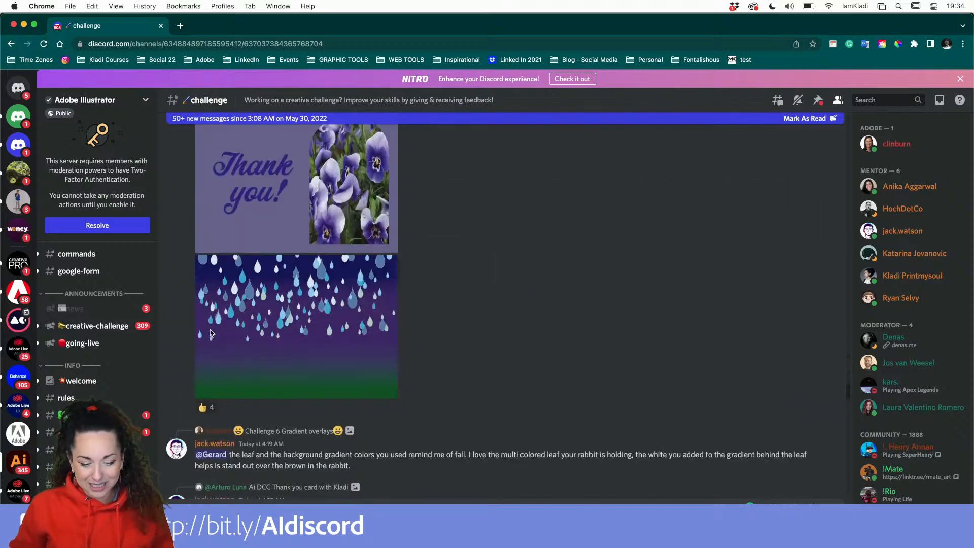
{"action": "scroll", "coordinate": [210, 333], "scroll_direction": "down", "scroll_amount": 15}
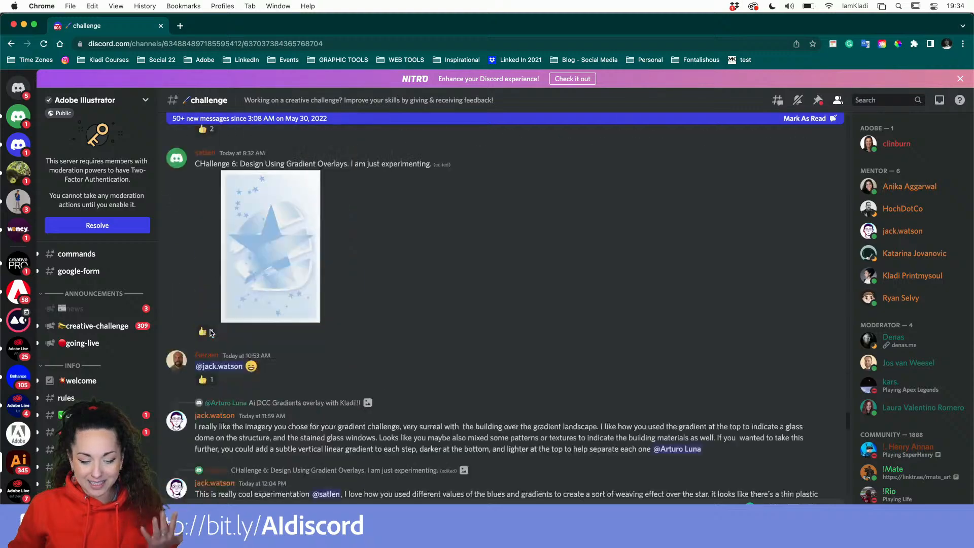
{"action": "scroll", "coordinate": [211, 333], "scroll_direction": "down", "scroll_amount": 15}
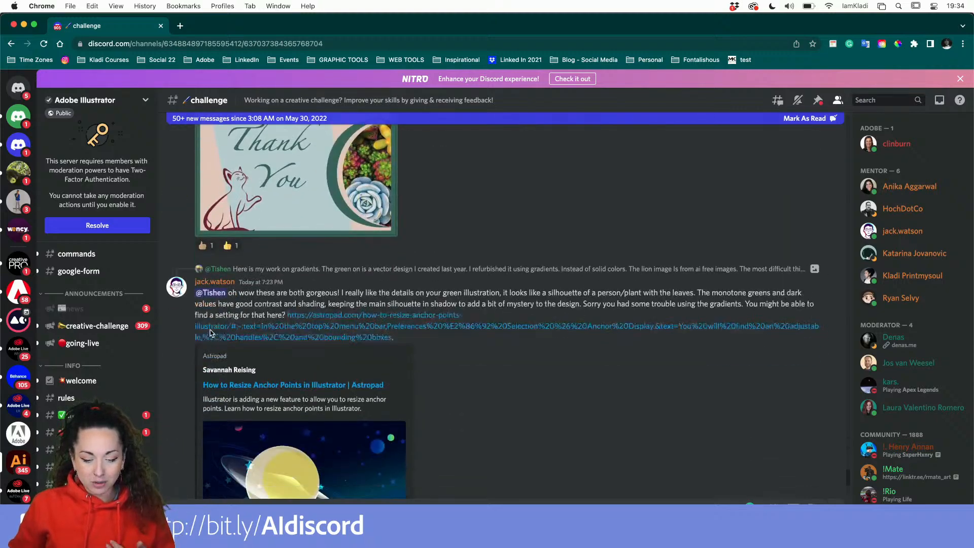
{"action": "scroll", "coordinate": [211, 333], "scroll_direction": "down", "scroll_amount": 10}
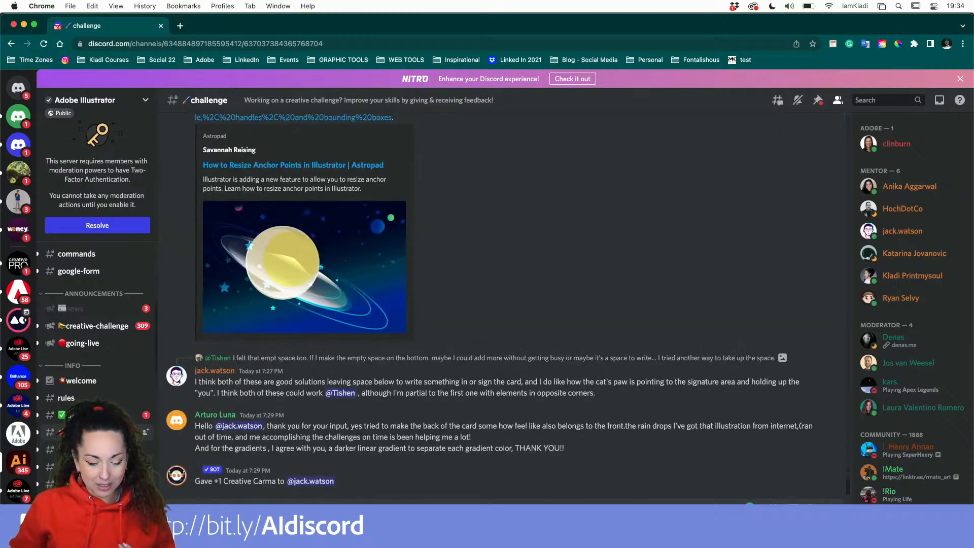
{"action": "scroll", "coordinate": [96, 330], "scroll_direction": "down", "scroll_amount": 4}
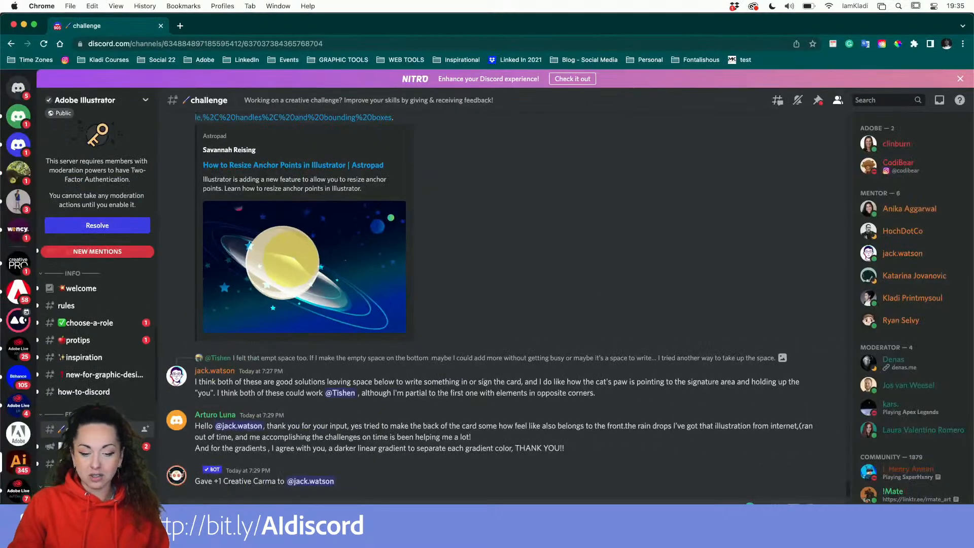
Return to Illustrator and view both artboards of the Challenge 07 document.
{"action": "key", "text": "ctrl+Up"}
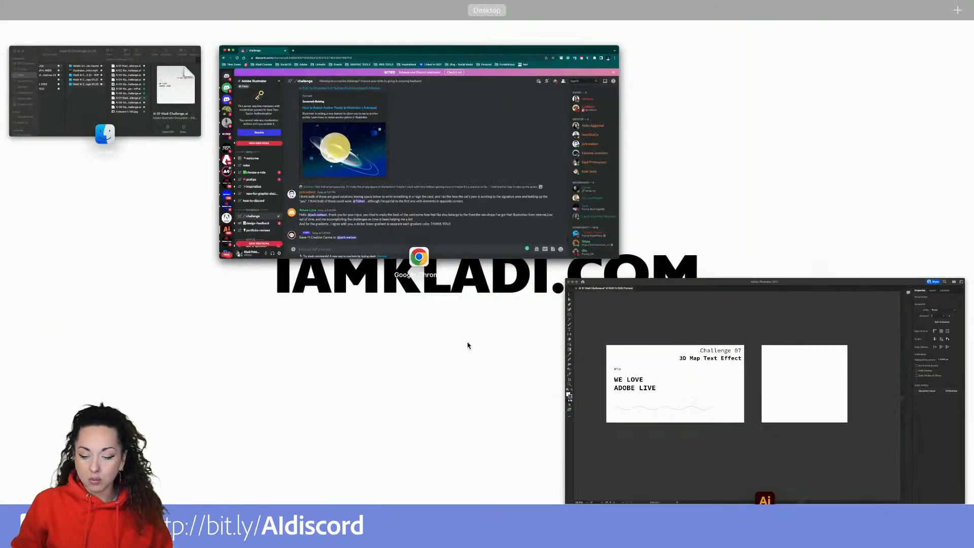
{"action": "left_click", "coordinate": [696, 337]}
{"action": "scroll", "coordinate": [531, 425], "scroll_direction": "left", "scroll_amount": 3}
{"action": "scroll", "coordinate": [531, 425], "scroll_direction": "up", "scroll_amount": 2}
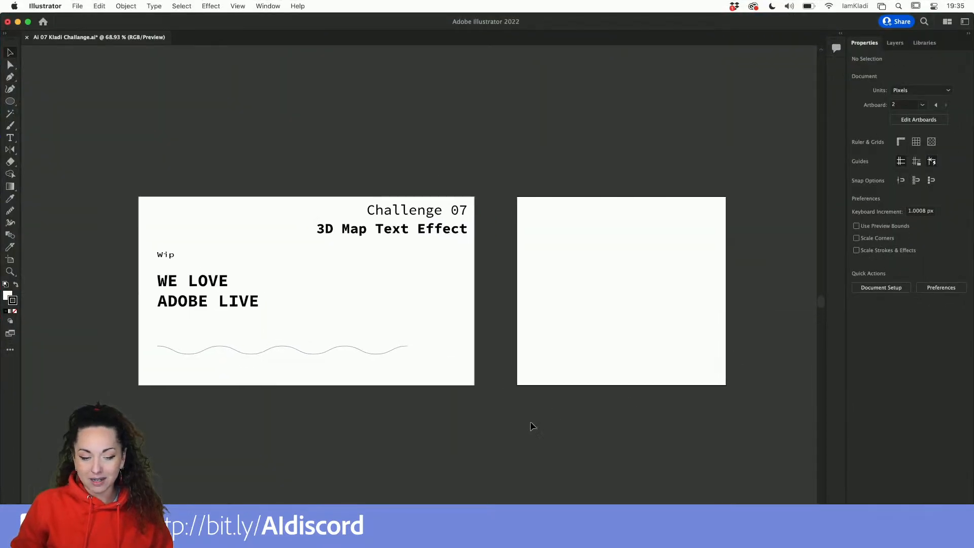
{"action": "right_click", "coordinate": [531, 421]}
{"action": "left_click", "coordinate": [514, 428]}
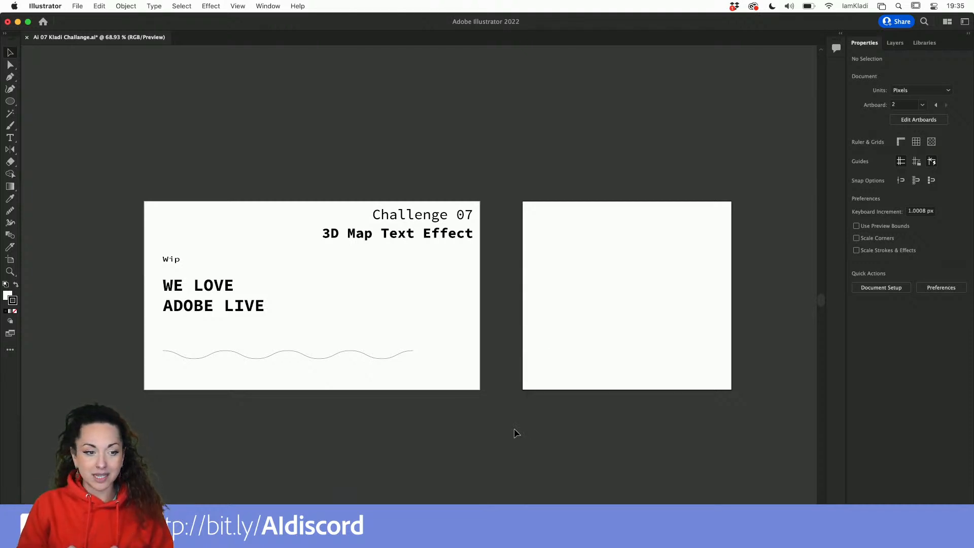
{"action": "scroll", "coordinate": [528, 396], "scroll_direction": "right", "scroll_amount": 2}
{"action": "scroll", "coordinate": [528, 395], "scroll_direction": "up", "scroll_amount": 2}
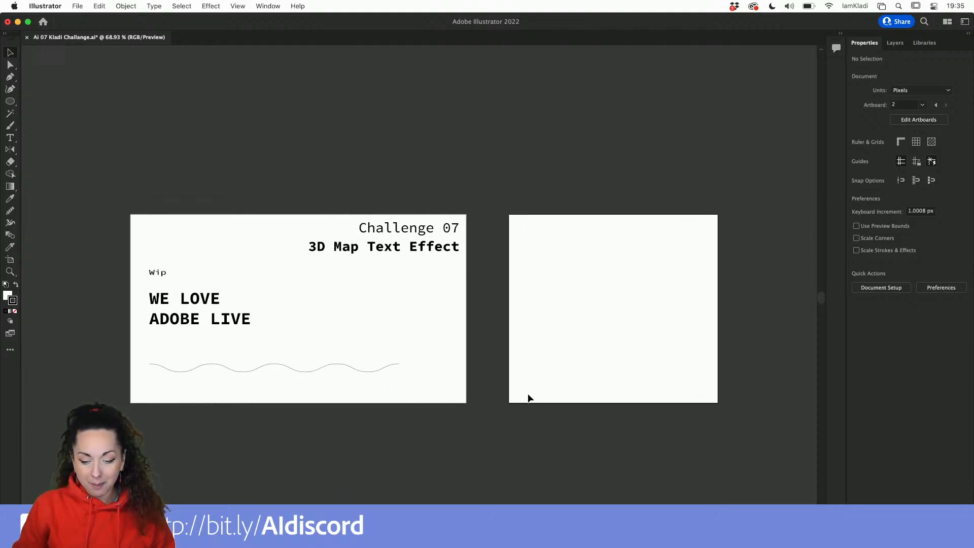
{"action": "scroll", "coordinate": [528, 397], "scroll_direction": "up", "scroll_amount": 4}
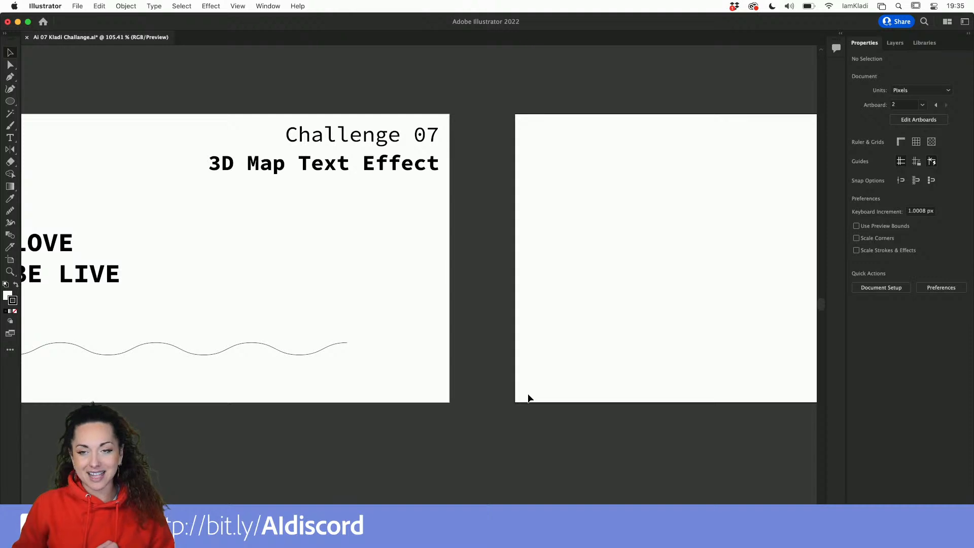
{"action": "scroll", "coordinate": [528, 397], "scroll_direction": "down", "scroll_amount": 3}
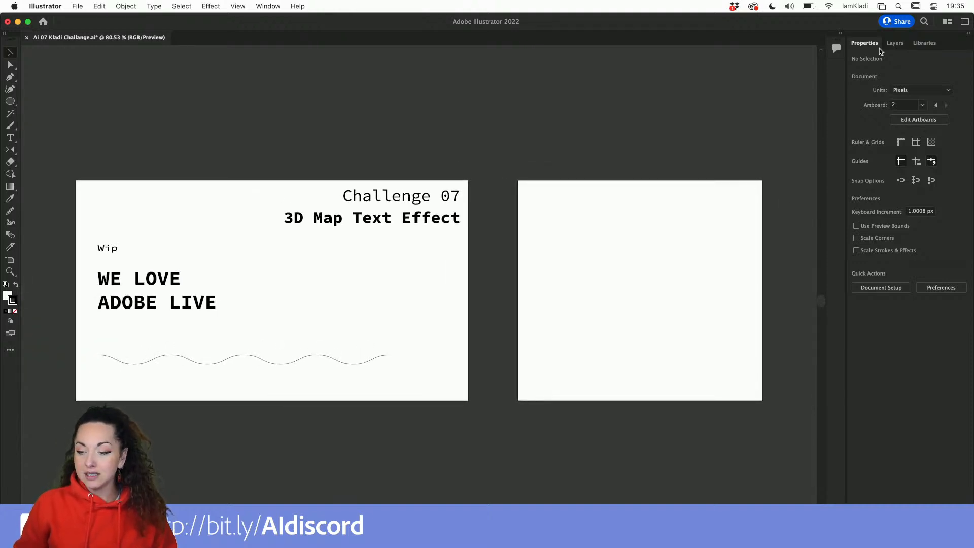
Toggle the INSTRUCTIONS layer's visibility, leaving it hidden.
{"action": "left_click", "coordinate": [892, 45]}
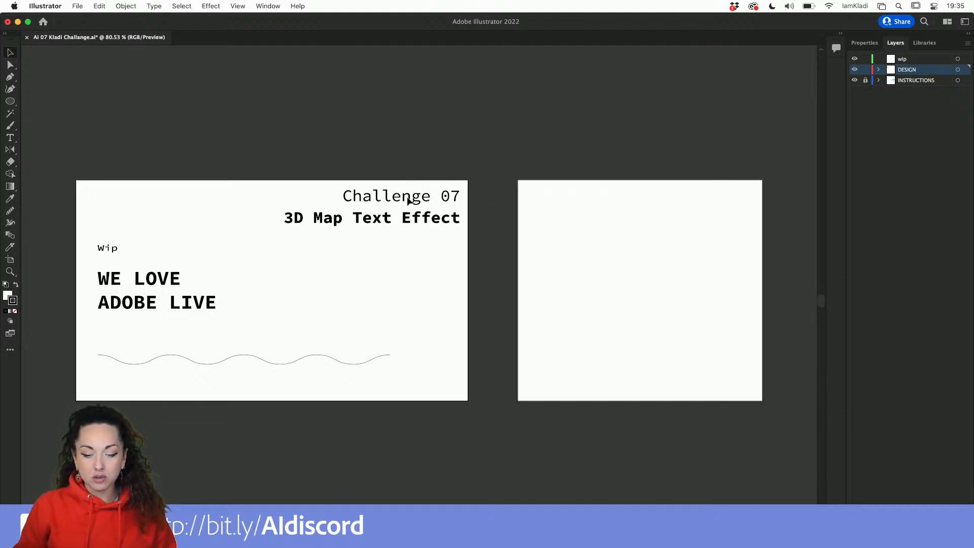
{"action": "left_click", "coordinate": [855, 82]}
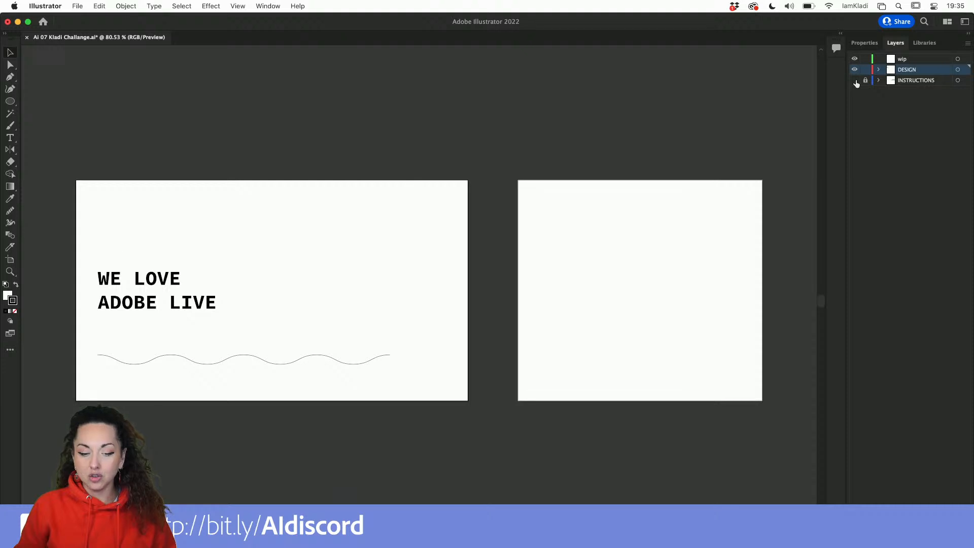
{"action": "left_click", "coordinate": [855, 82]}
{"action": "left_click", "coordinate": [856, 81]}
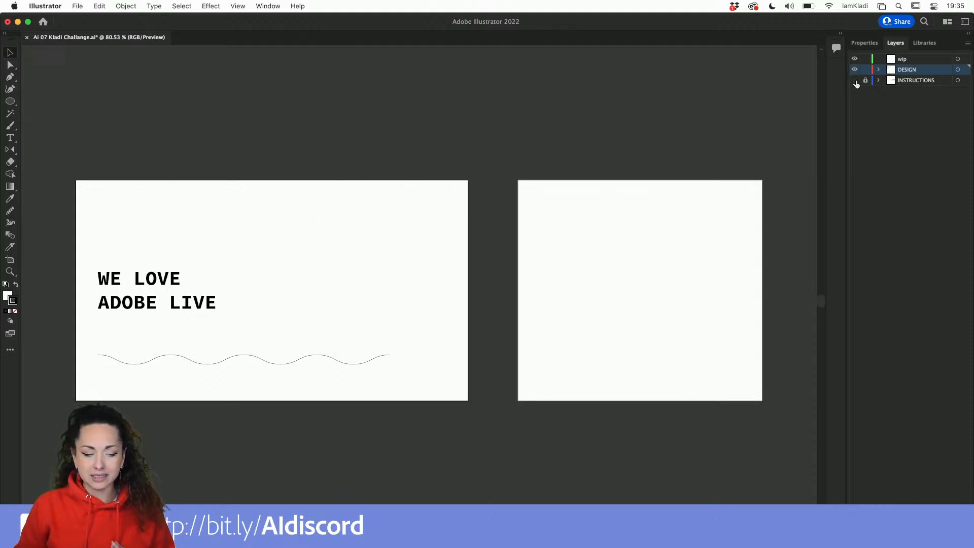
{"action": "left_click", "coordinate": [855, 81]}
{"action": "left_click", "coordinate": [855, 82]}
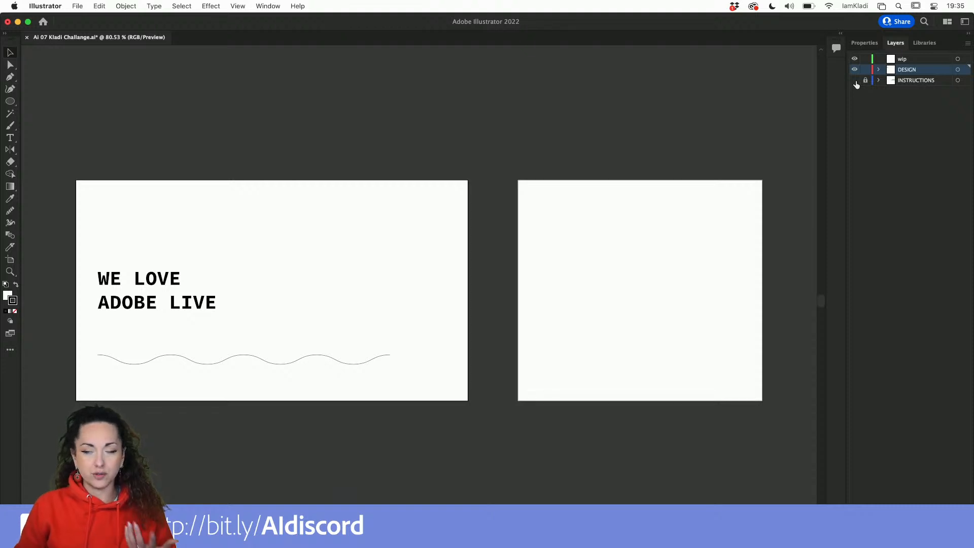
{"action": "left_click", "coordinate": [855, 81]}
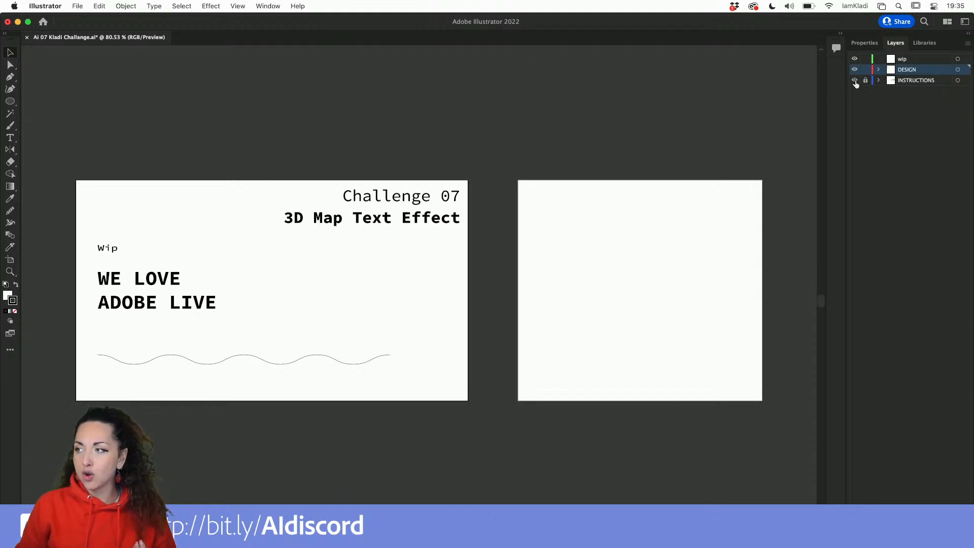
{"action": "left_click", "coordinate": [856, 82]}
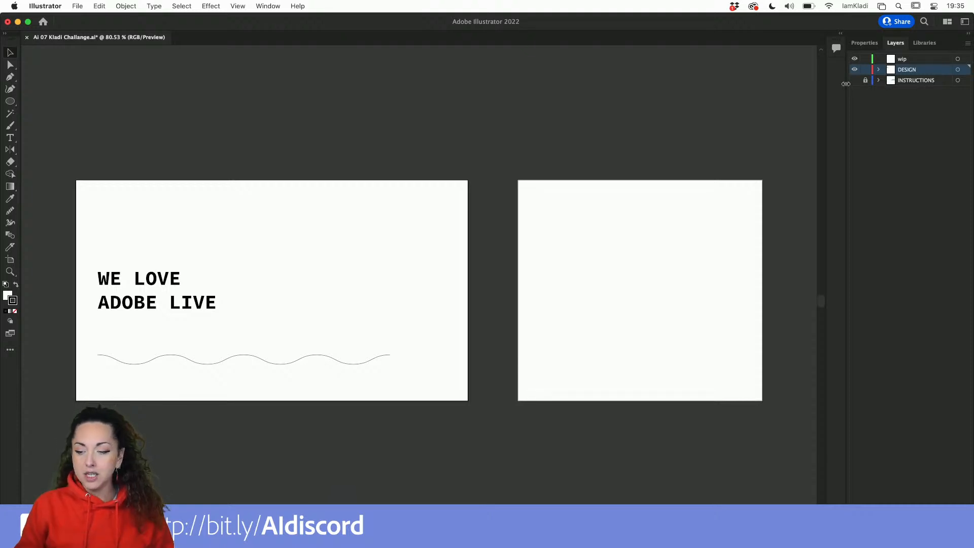
{"action": "left_click", "coordinate": [856, 81]}
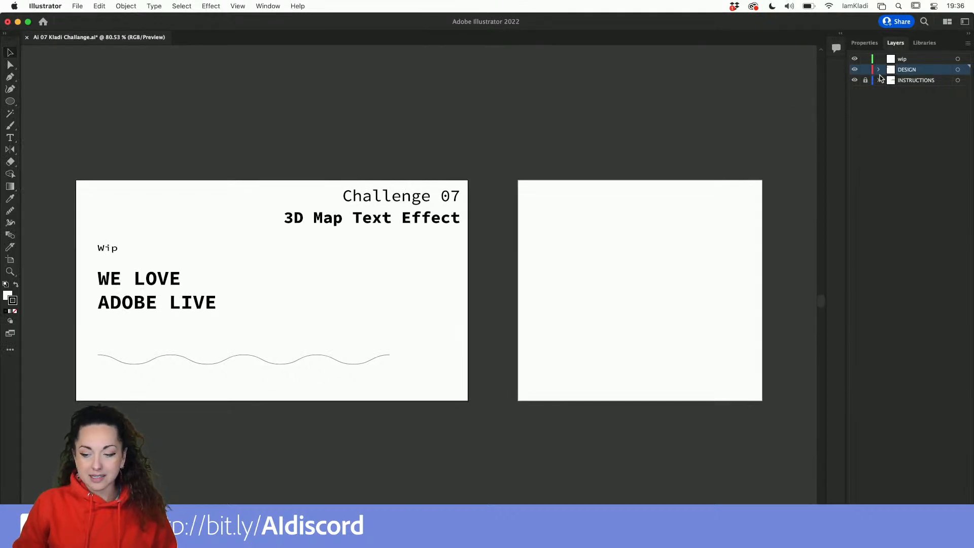
{"action": "left_click", "coordinate": [854, 80]}
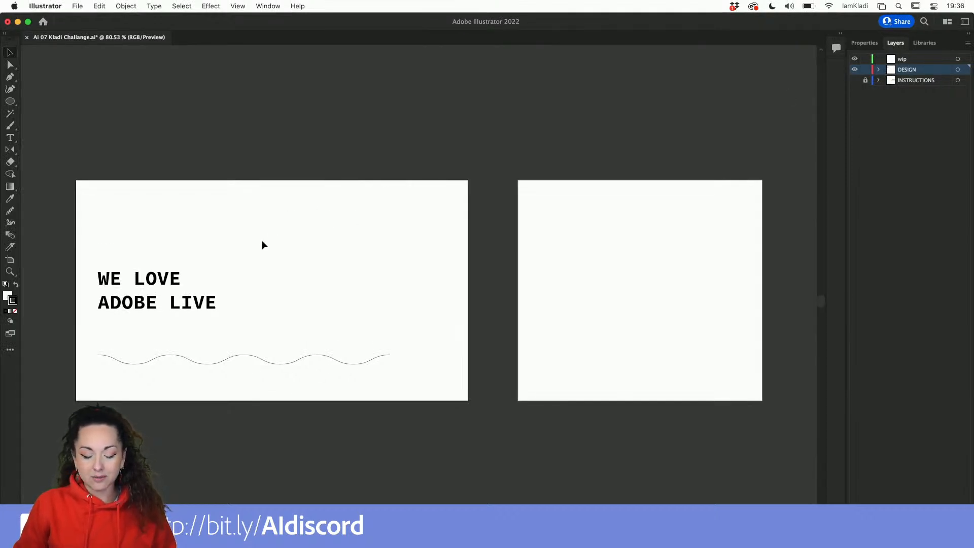
Move the "WE LOVE ADOBE LIVE" text up near the artboard's top and the wavy line just beneath it.
{"action": "scroll", "coordinate": [263, 241], "scroll_direction": "left", "scroll_amount": 5}
{"action": "scroll", "coordinate": [262, 241], "scroll_direction": "down", "scroll_amount": 2}
{"action": "left_click_drag", "start_coordinate": [300, 249], "coordinate": [293, 187]}
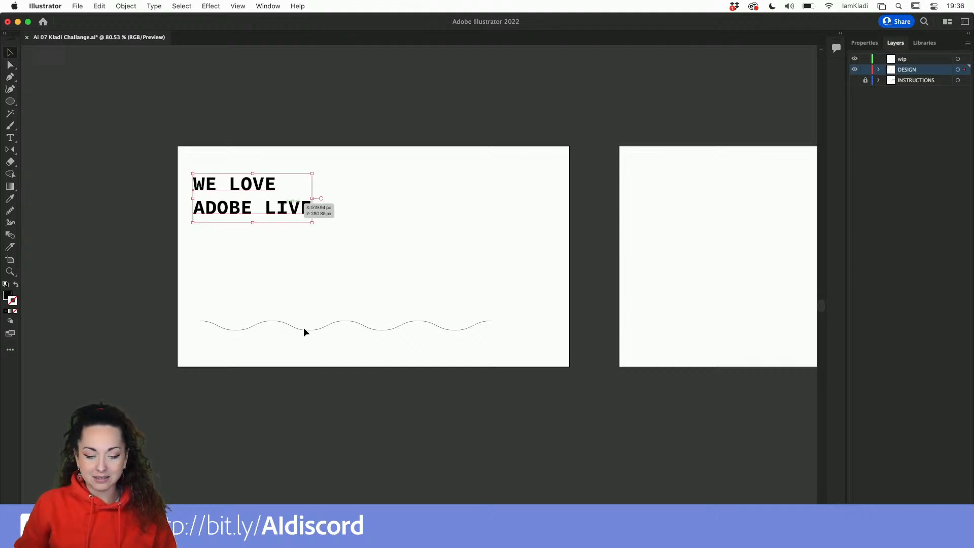
{"action": "left_click_drag", "start_coordinate": [303, 327], "coordinate": [296, 247]}
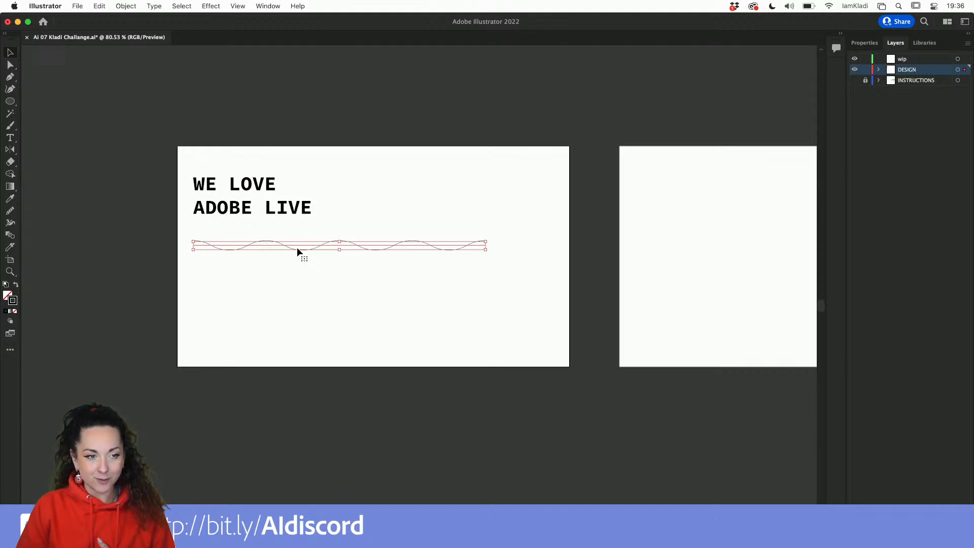
Draw a straight horizontal line with the Line Segment tool below the wavy line, about as wide as it.
{"action": "scroll", "coordinate": [297, 247], "scroll_direction": "right", "scroll_amount": 3}
{"action": "scroll", "coordinate": [296, 247], "scroll_direction": "up", "scroll_amount": 2}
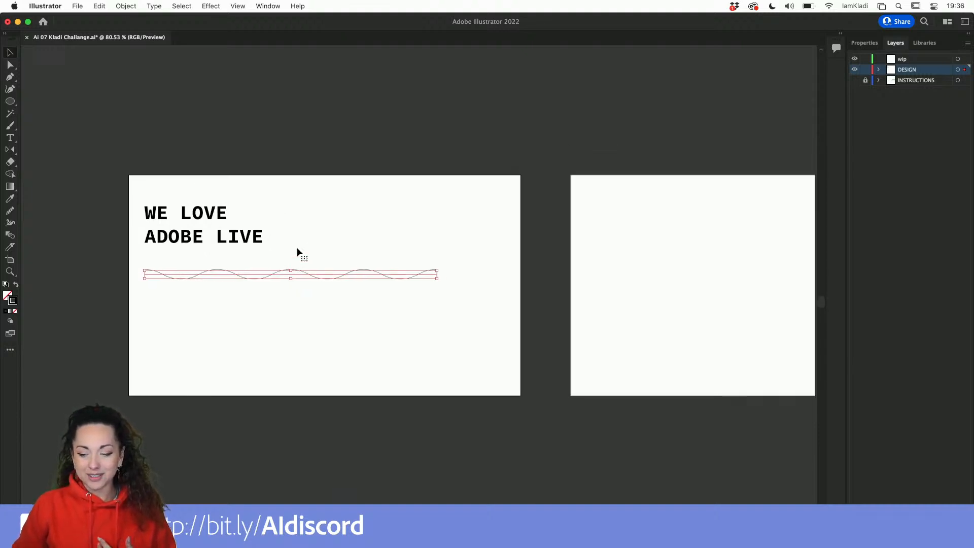
{"action": "scroll", "coordinate": [297, 248], "scroll_direction": "right", "scroll_amount": 2}
{"action": "scroll", "coordinate": [297, 247], "scroll_direction": "up", "scroll_amount": 1}
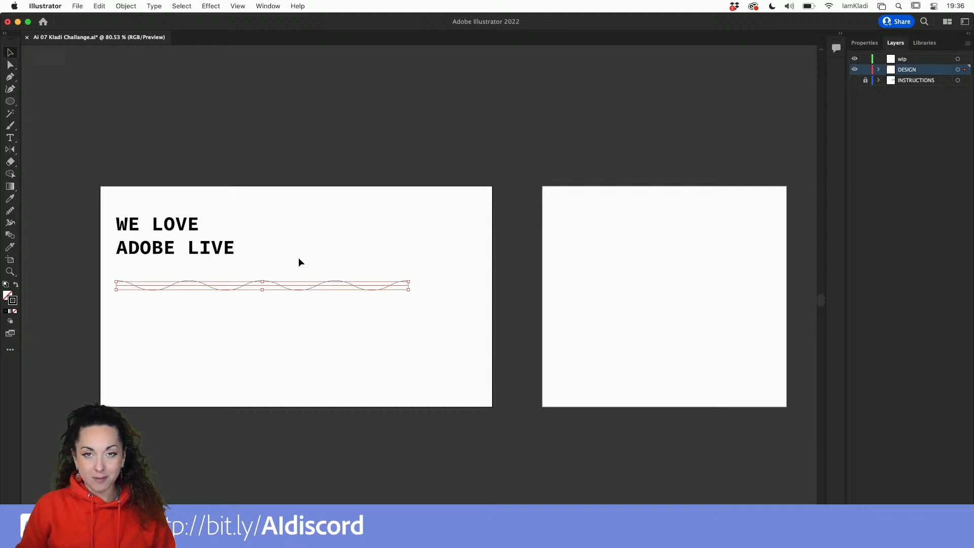
{"action": "scroll", "coordinate": [298, 259], "scroll_direction": "up", "scroll_amount": 1}
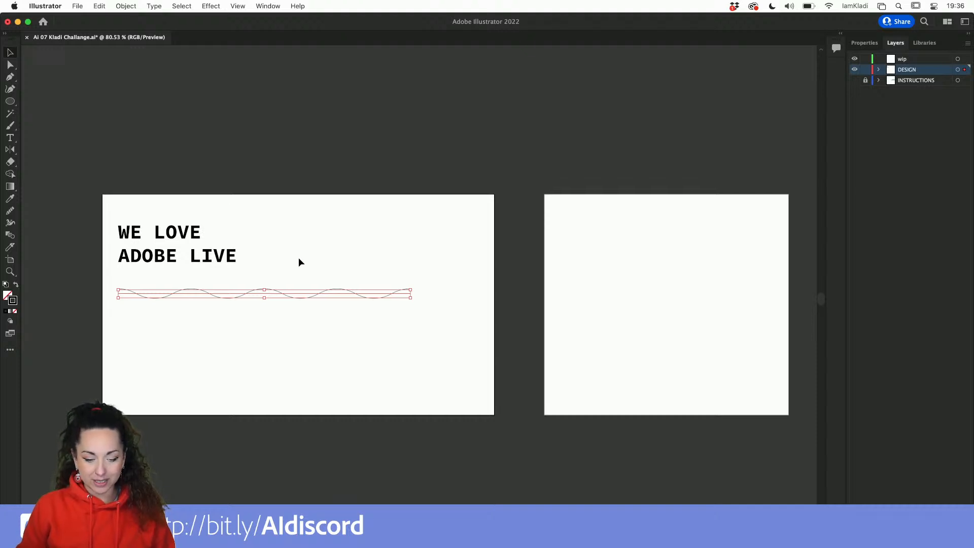
{"action": "scroll", "coordinate": [330, 298], "scroll_direction": "left", "scroll_amount": 2}
{"action": "scroll", "coordinate": [330, 299], "scroll_direction": "up", "scroll_amount": 5}
{"action": "scroll", "coordinate": [330, 298], "scroll_direction": "left", "scroll_amount": 2}
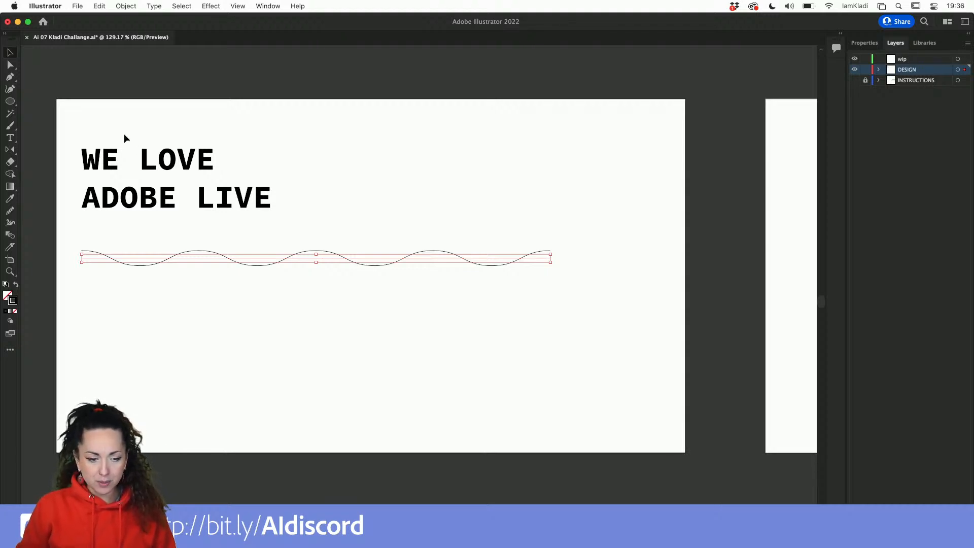
{"action": "left_click", "coordinate": [10, 102]}
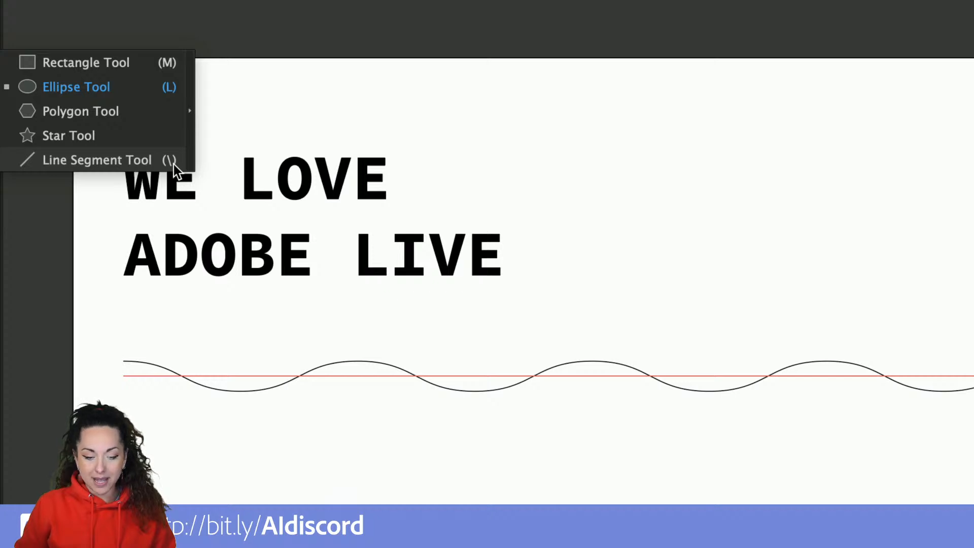
{"action": "left_click", "coordinate": [173, 164]}
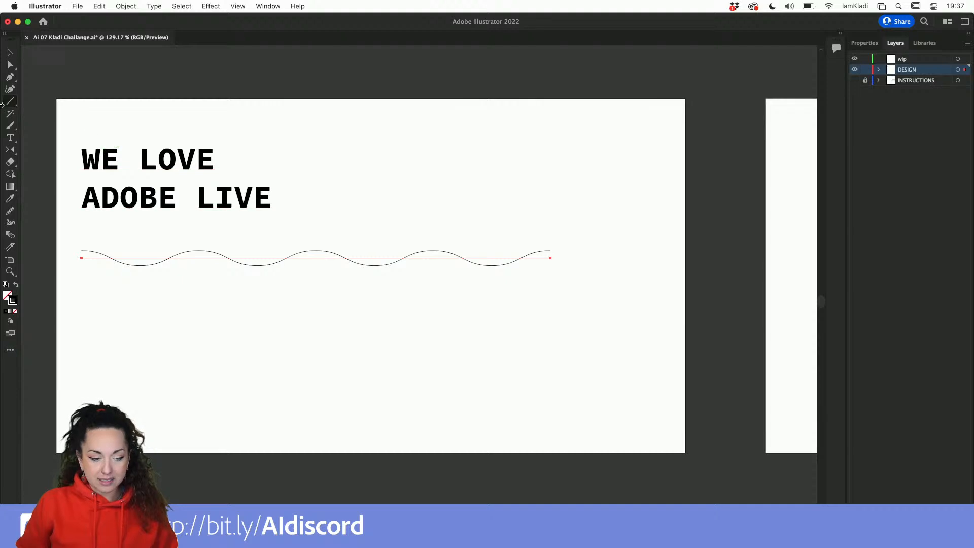
{"action": "left_click_drag", "start_coordinate": [81, 340], "coordinate": [563, 340]}
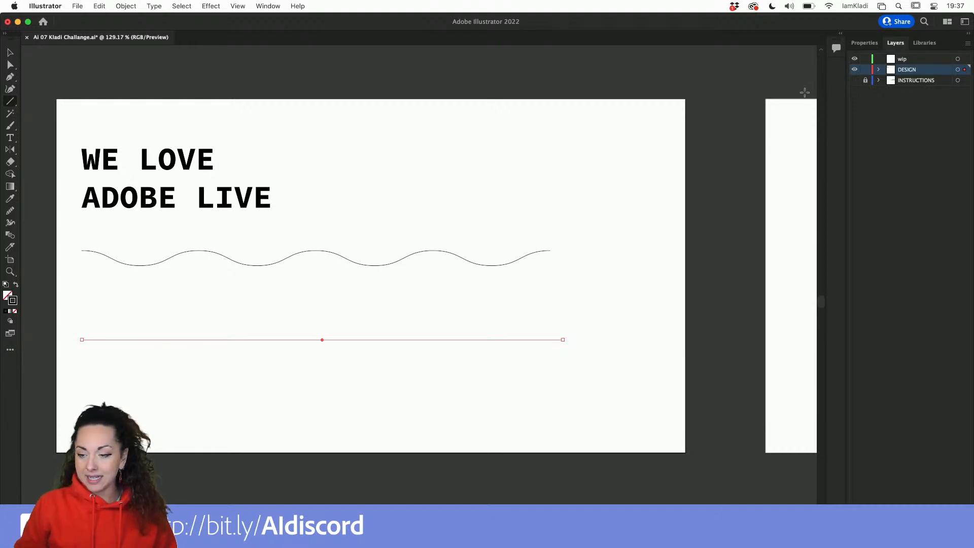
Set the new line's stroke weight to 4 pt.
{"action": "left_click", "coordinate": [865, 43]}
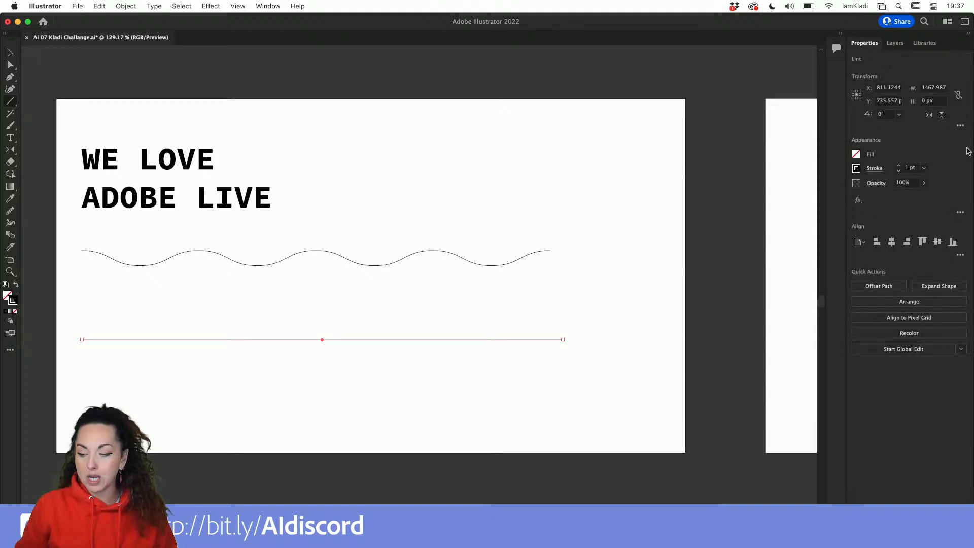
{"action": "left_click", "coordinate": [898, 166]}
{"action": "left_click", "coordinate": [898, 166]}
{"action": "left_click", "coordinate": [898, 166]}
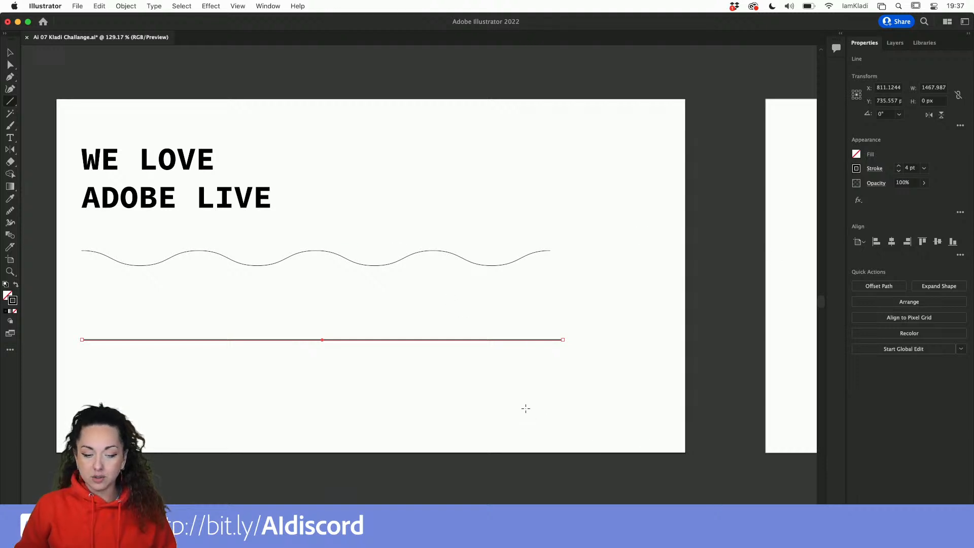
Apply a Zig Zag effect to the straight line with 10 ridges per segment.
{"action": "left_click", "coordinate": [215, 7]}
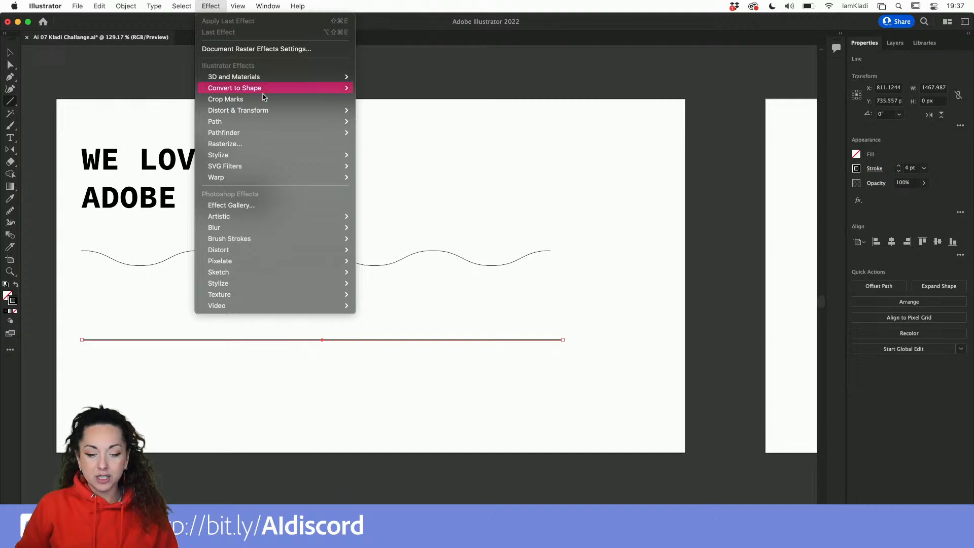
{"action": "mouse_move", "coordinate": [293, 113]}
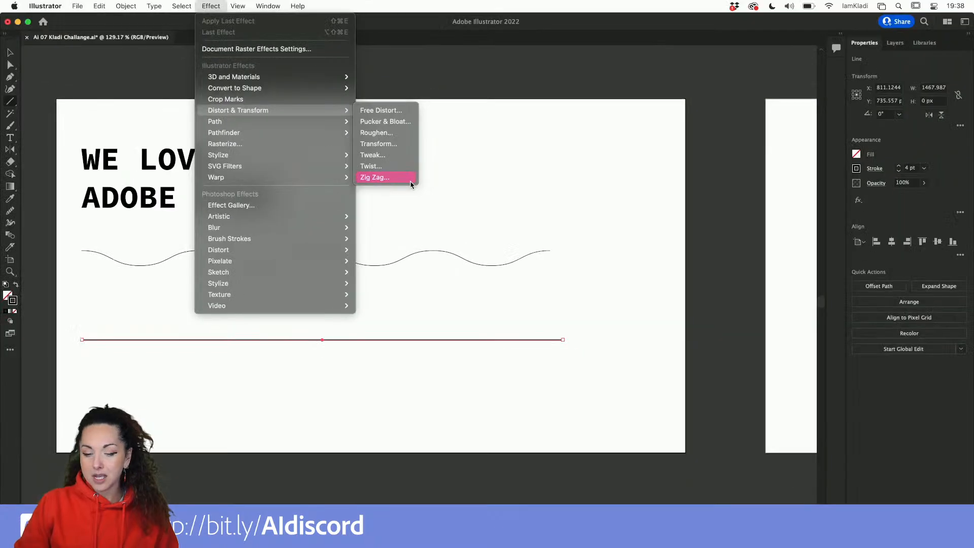
{"action": "left_click", "coordinate": [411, 180]}
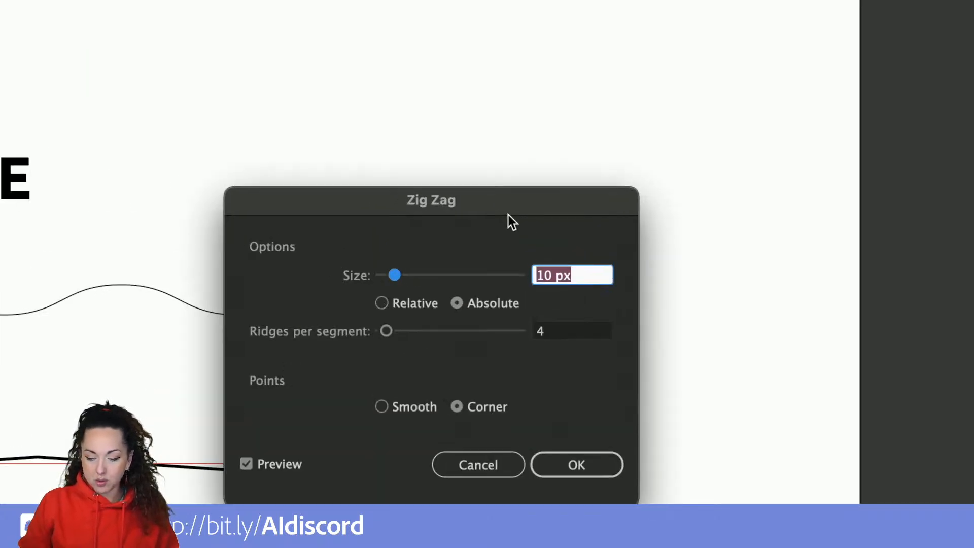
{"action": "left_click_drag", "start_coordinate": [509, 217], "coordinate": [518, 173]}
{"action": "left_click_drag", "start_coordinate": [525, 124], "coordinate": [494, 127]}
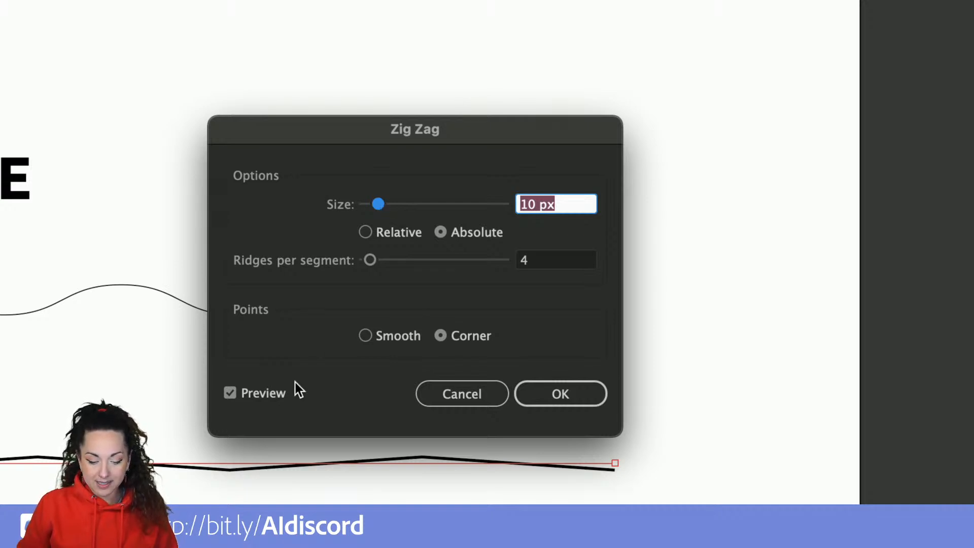
{"action": "left_click", "coordinate": [280, 395]}
{"action": "left_click", "coordinate": [280, 394]}
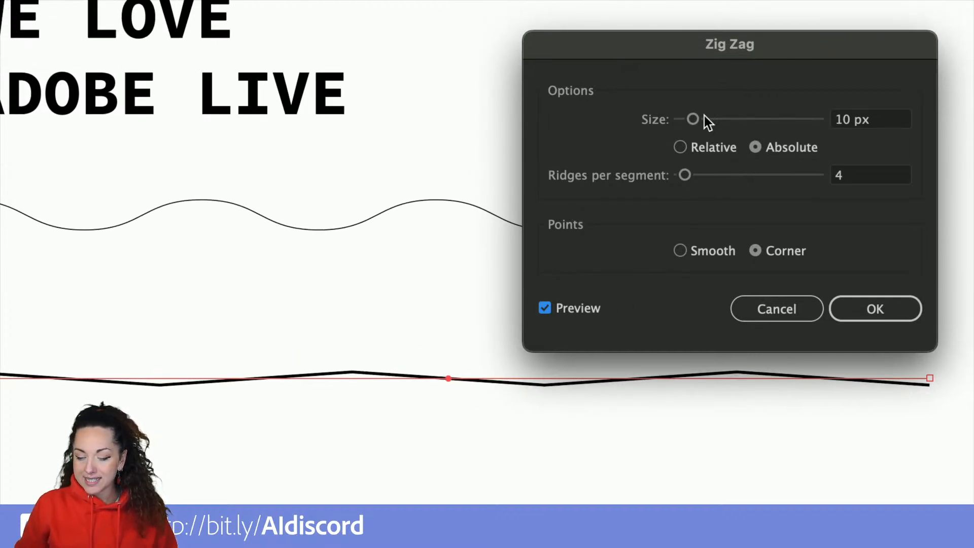
{"action": "left_click_drag", "start_coordinate": [696, 120], "coordinate": [732, 122]}
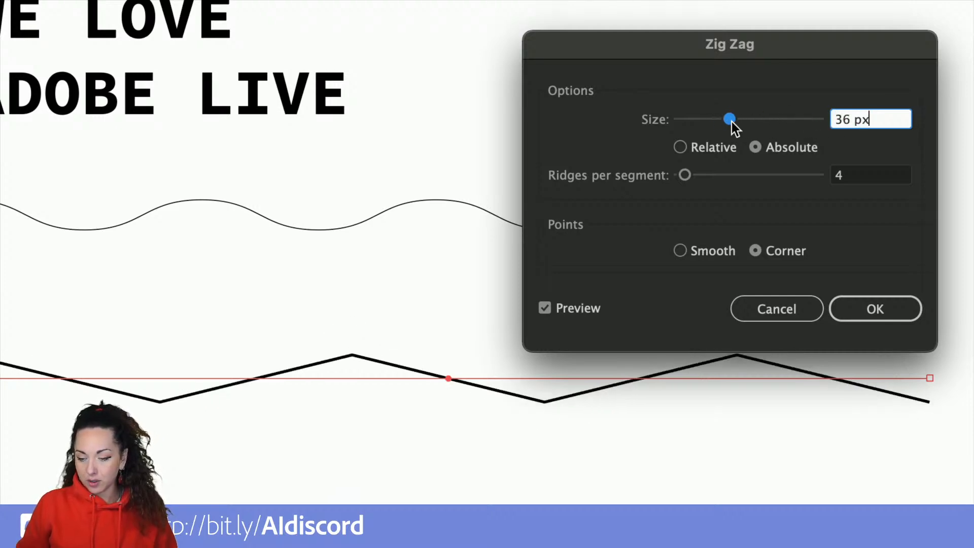
{"action": "left_click", "coordinate": [685, 173]}
{"action": "mouse_move", "coordinate": [685, 172]}
{"action": "left_mouse_down"}
{"action": "mouse_move", "coordinate": [724, 173]}
{"action": "mouse_move", "coordinate": [697, 172]}
{"action": "left_mouse_up"}
{"action": "double_click", "coordinate": [848, 122]}
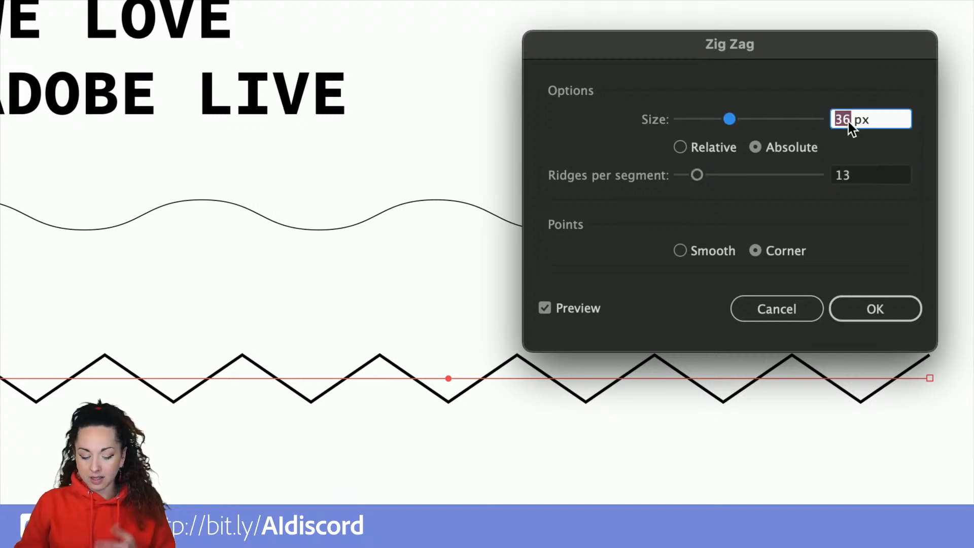
{"action": "type", "text": "20"}
{"action": "left_click", "coordinate": [841, 175]}
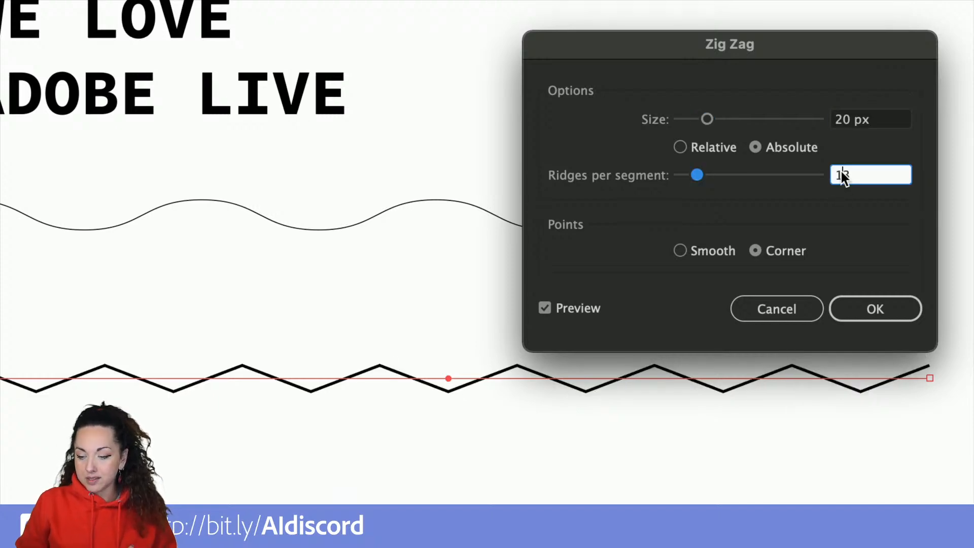
{"action": "key", "text": "BackSpace"}
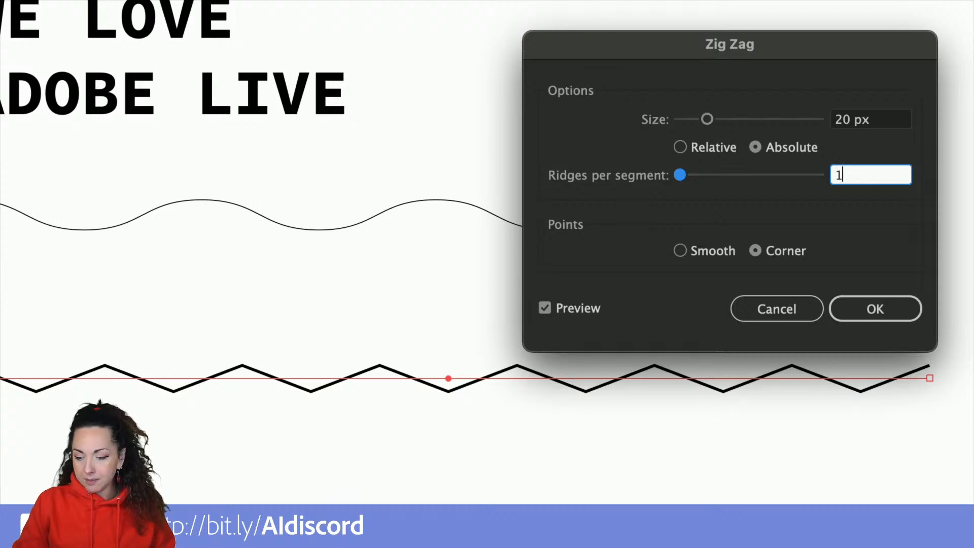
{"action": "type", "text": "10"}
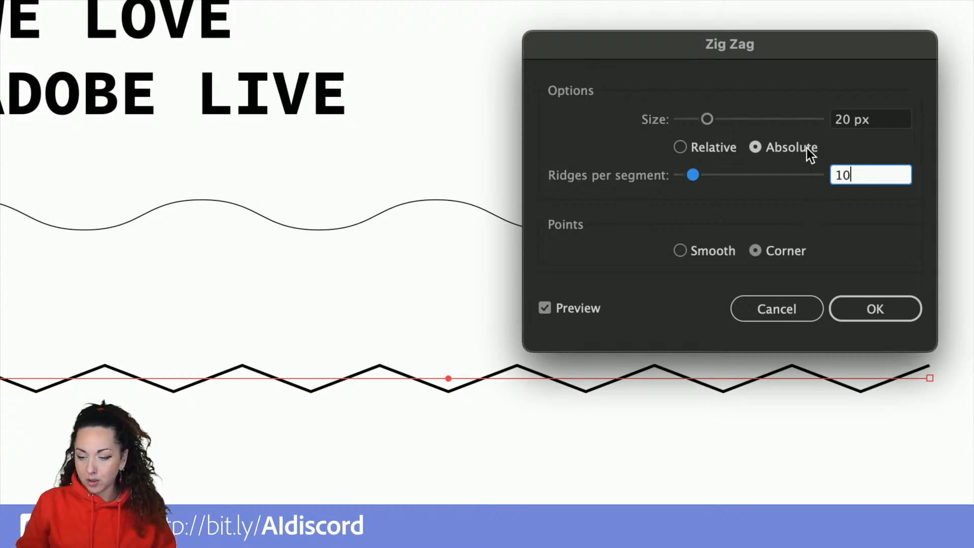
Set the Zig Zag size to 27 px with Smooth points and confirm the effect.
{"action": "left_click", "coordinate": [874, 122]}
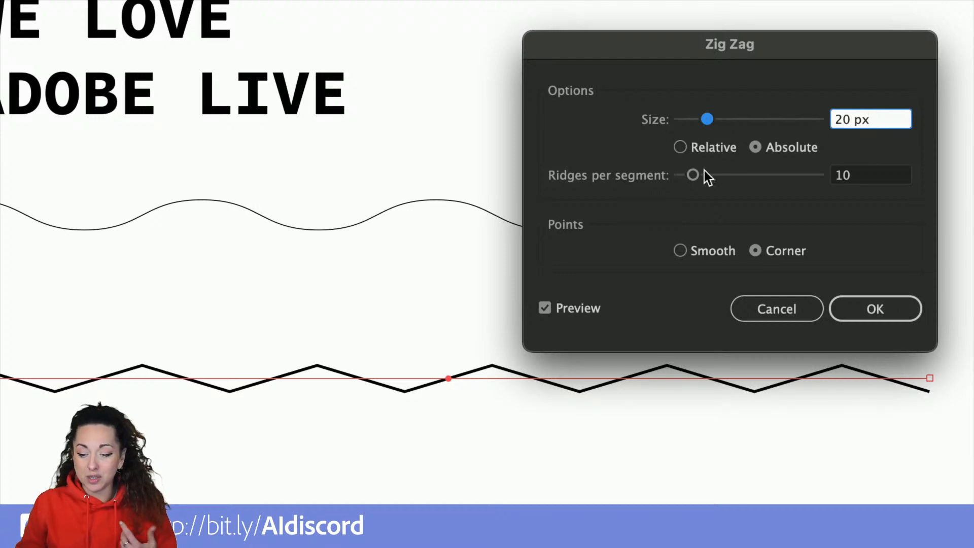
{"action": "left_click", "coordinate": [702, 122]}
{"action": "left_click_drag", "start_coordinate": [702, 121], "coordinate": [715, 122]}
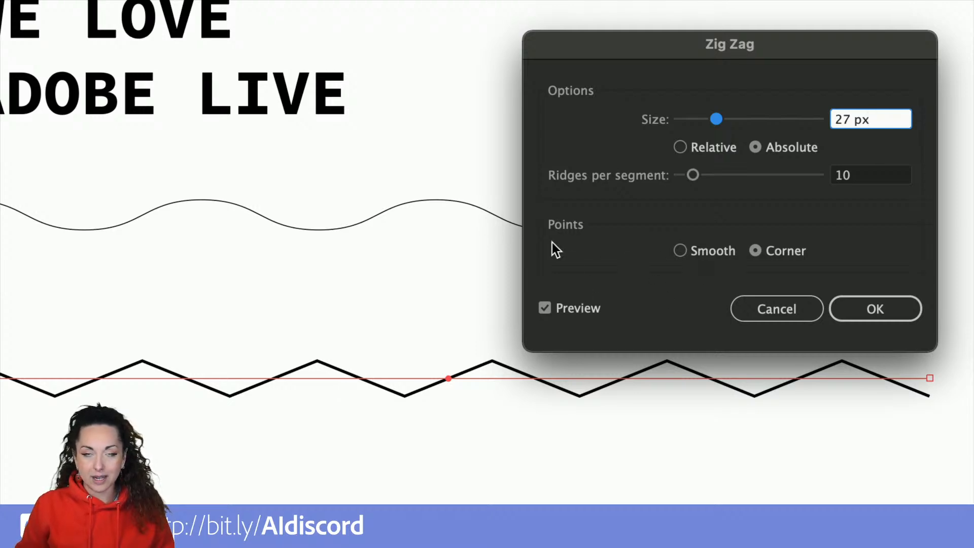
{"action": "left_click", "coordinate": [707, 252]}
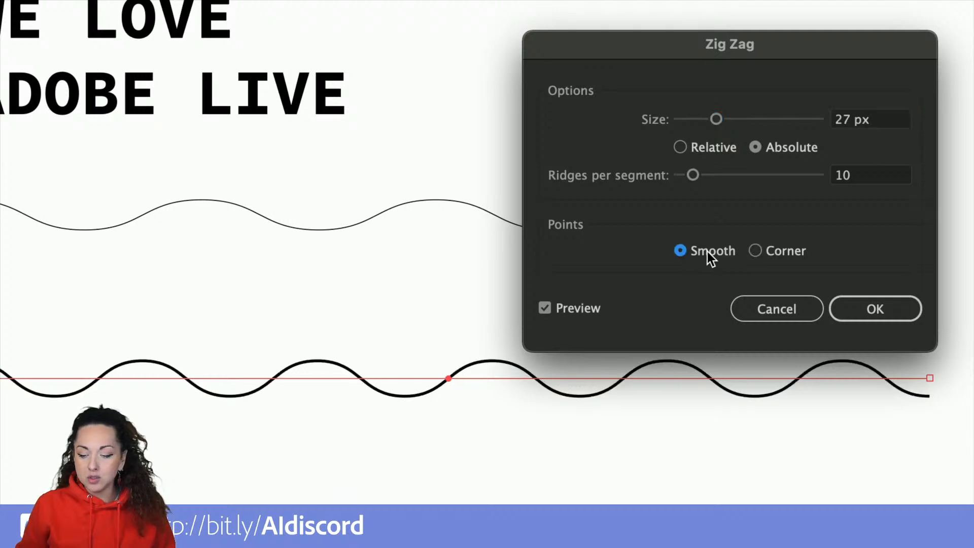
{"action": "left_click", "coordinate": [754, 251]}
{"action": "left_click", "coordinate": [722, 249]}
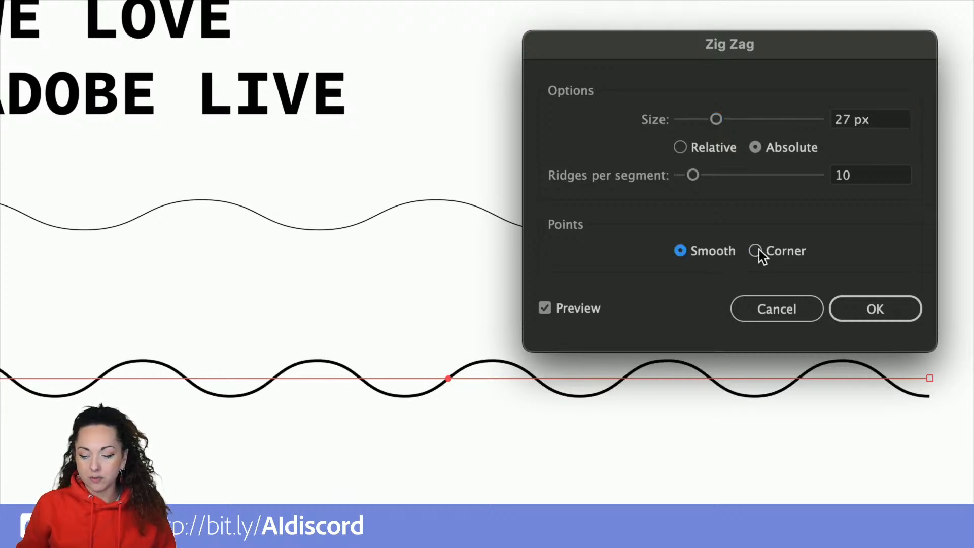
{"action": "left_click", "coordinate": [759, 250]}
{"action": "left_click", "coordinate": [722, 249]}
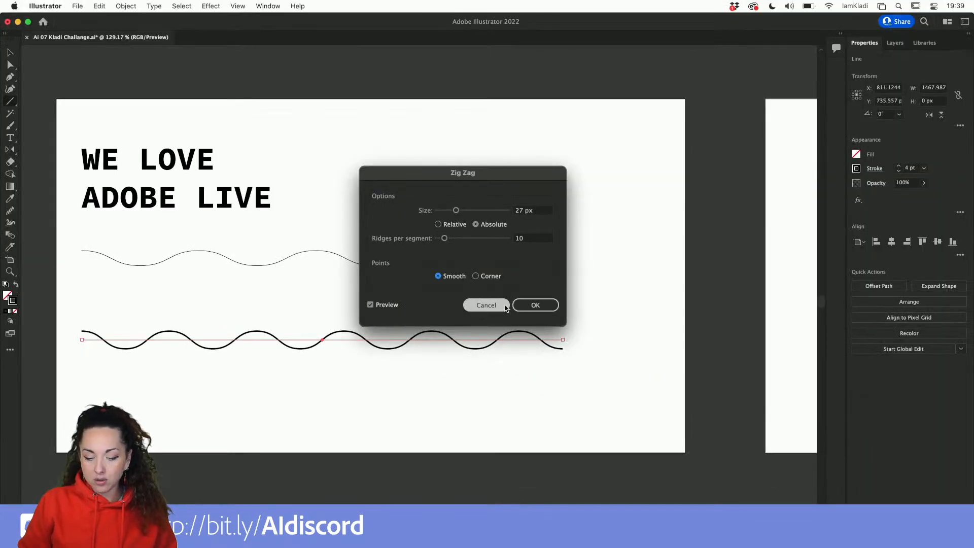
{"action": "left_click", "coordinate": [531, 305]}
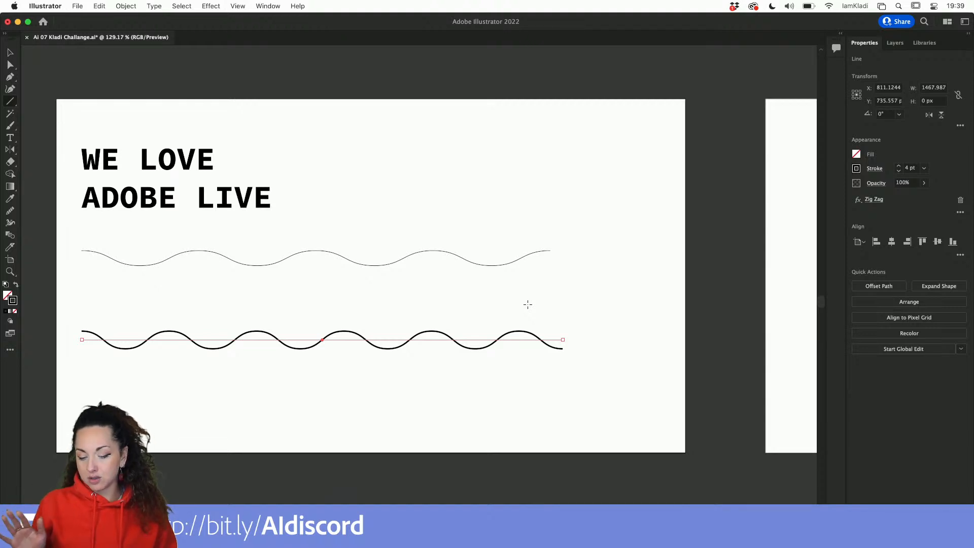
Move the wavy zigzag line onto the second artboard, spanning it horizontally around its middle.
{"action": "key", "text": "v"}
{"action": "scroll", "coordinate": [487, 337], "scroll_direction": "down", "scroll_amount": 5}
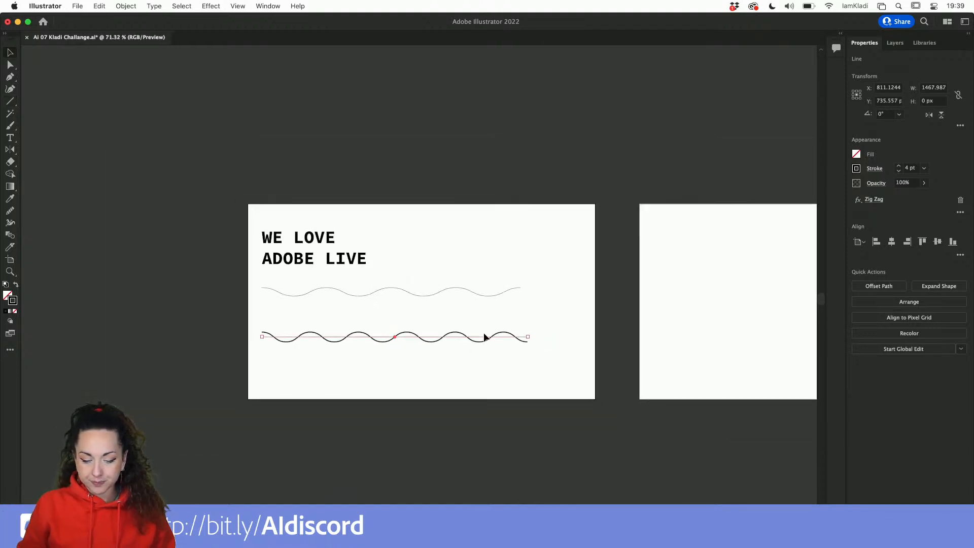
{"action": "scroll", "coordinate": [474, 343], "scroll_direction": "right", "scroll_amount": 3}
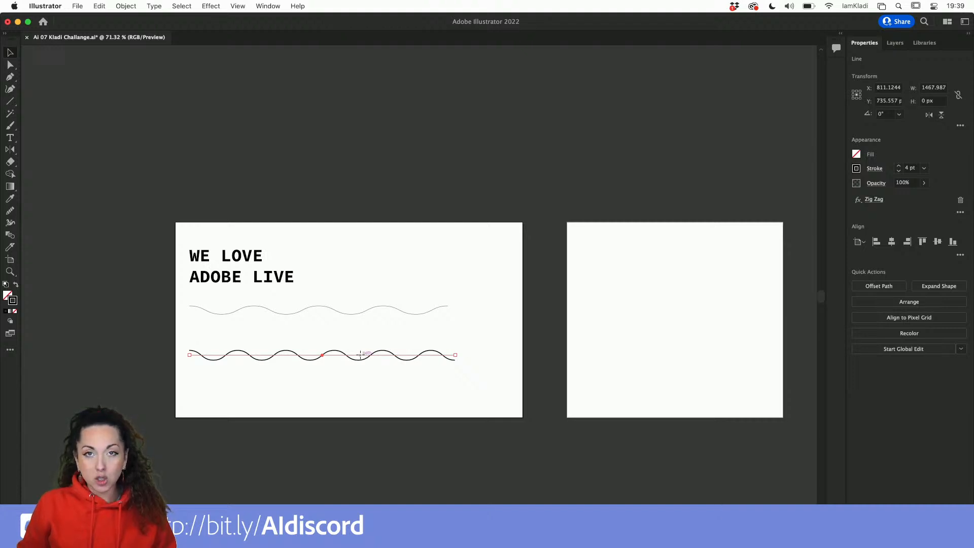
{"action": "left_click_drag", "start_coordinate": [361, 358], "coordinate": [705, 340]}
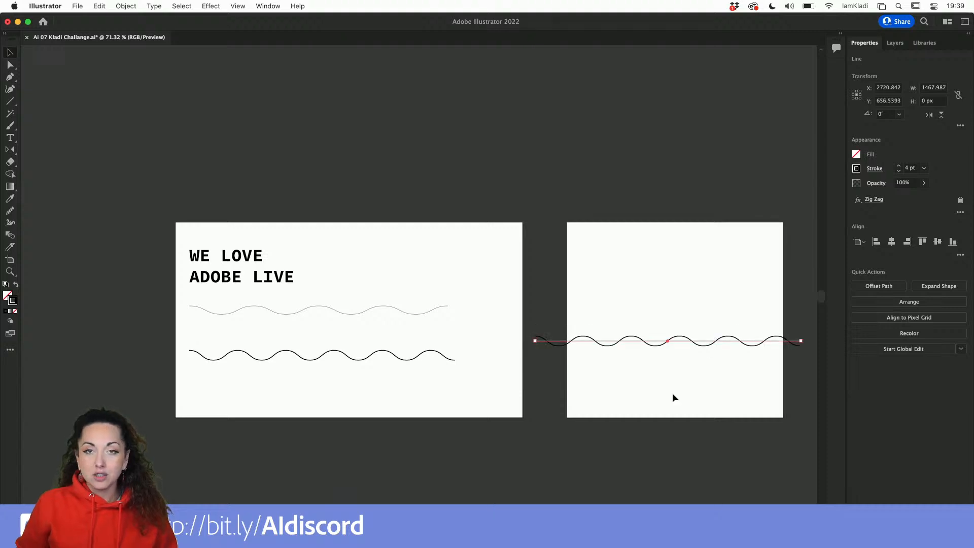
{"action": "scroll", "coordinate": [671, 392], "scroll_direction": "right", "scroll_amount": 3}
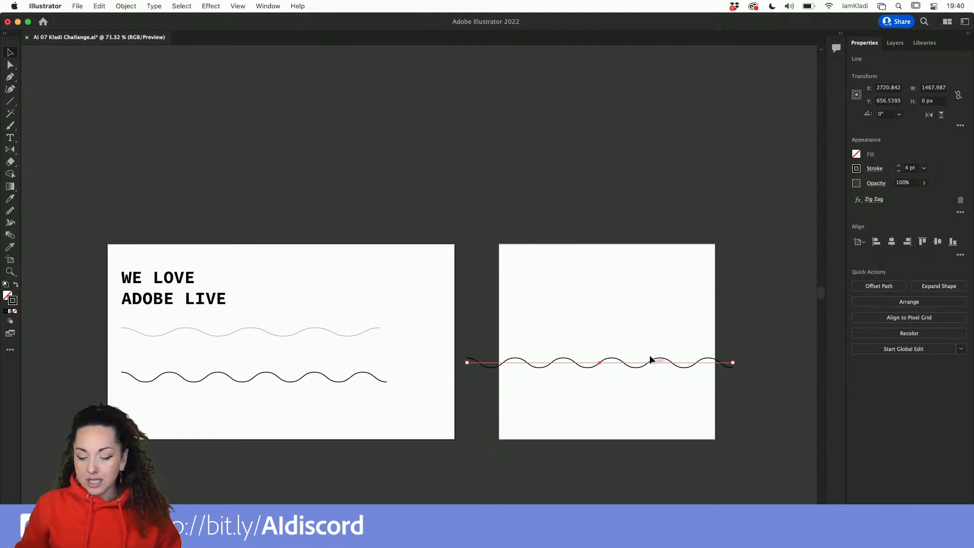
{"action": "mouse_move", "coordinate": [647, 359]}
{"action": "left_mouse_down"}
{"action": "mouse_move", "coordinate": [666, 332]}
{"action": "mouse_move", "coordinate": [683, 340]}
{"action": "mouse_move", "coordinate": [665, 362]}
{"action": "left_mouse_up"}
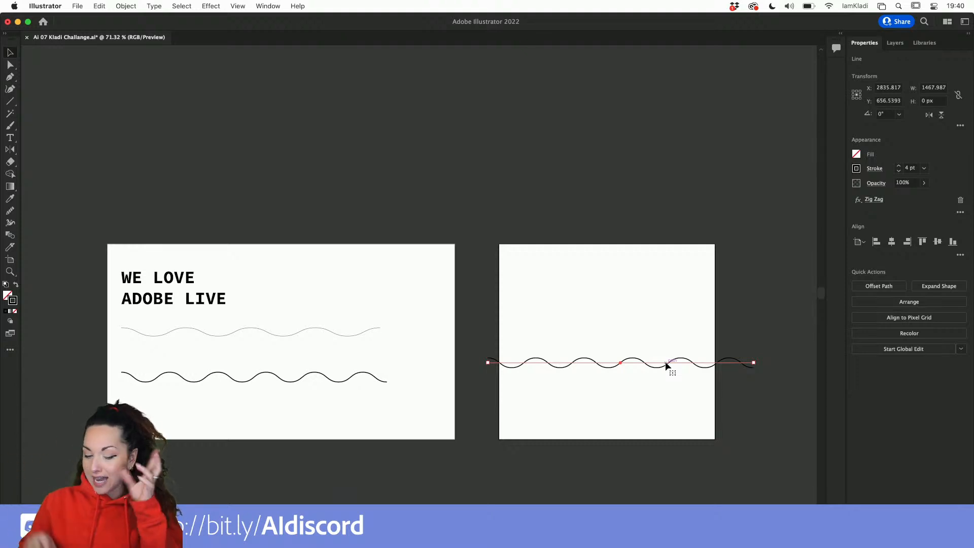
Shift the text block right on the first artboard and try placing type on the zigzag line with Type on a Path.
{"action": "left_click_drag", "start_coordinate": [177, 319], "coordinate": [320, 323]}
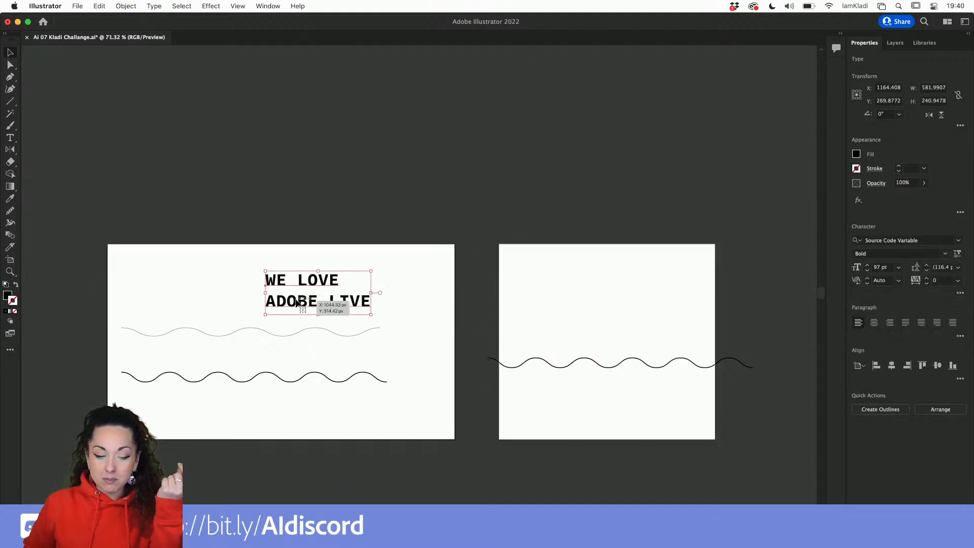
{"action": "left_click", "coordinate": [14, 138]}
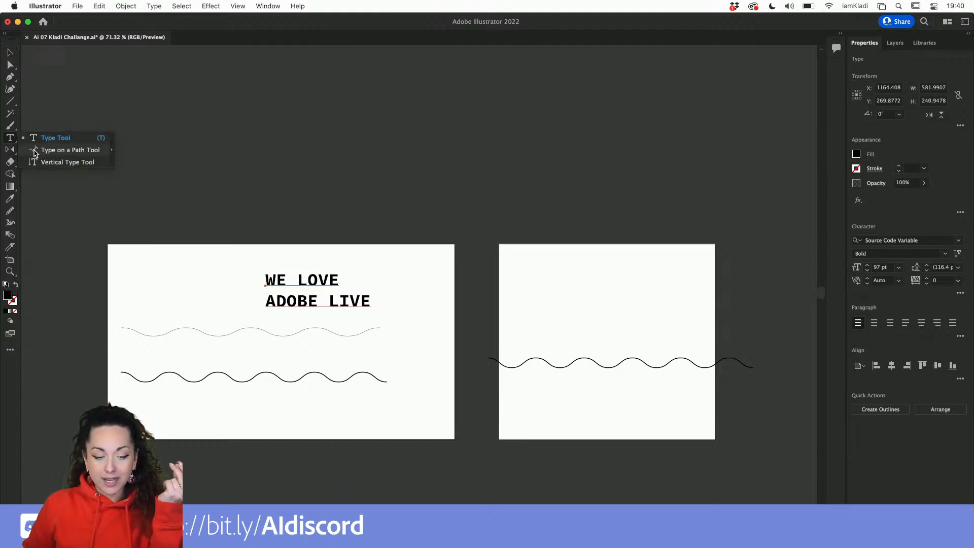
{"action": "left_click", "coordinate": [34, 150]}
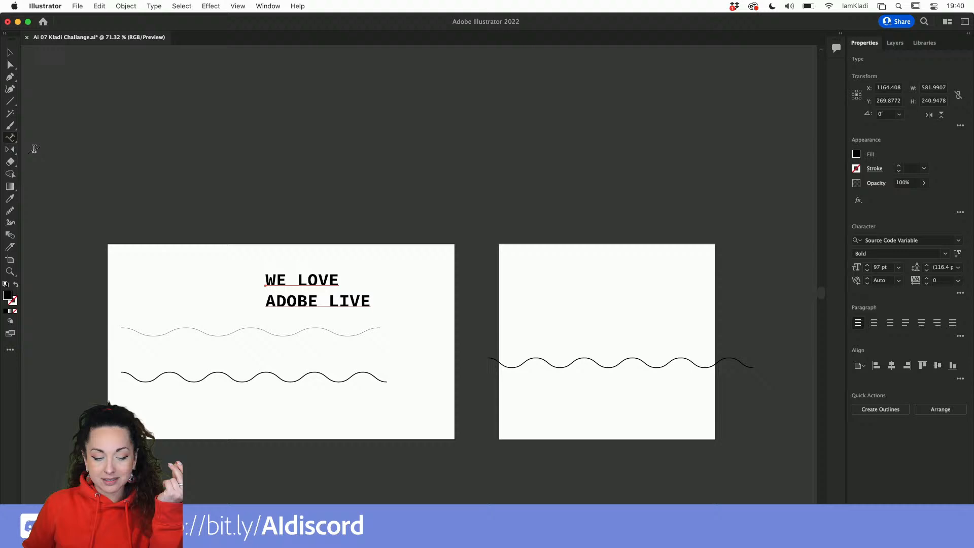
{"action": "triple_click", "coordinate": [352, 302]}
{"action": "key", "text": "super+a"}
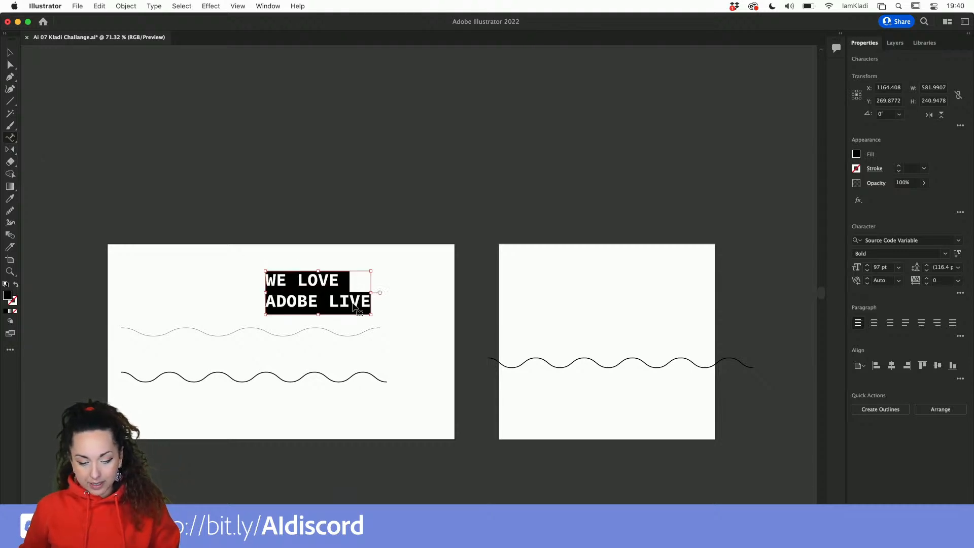
{"action": "left_click", "coordinate": [14, 137]}
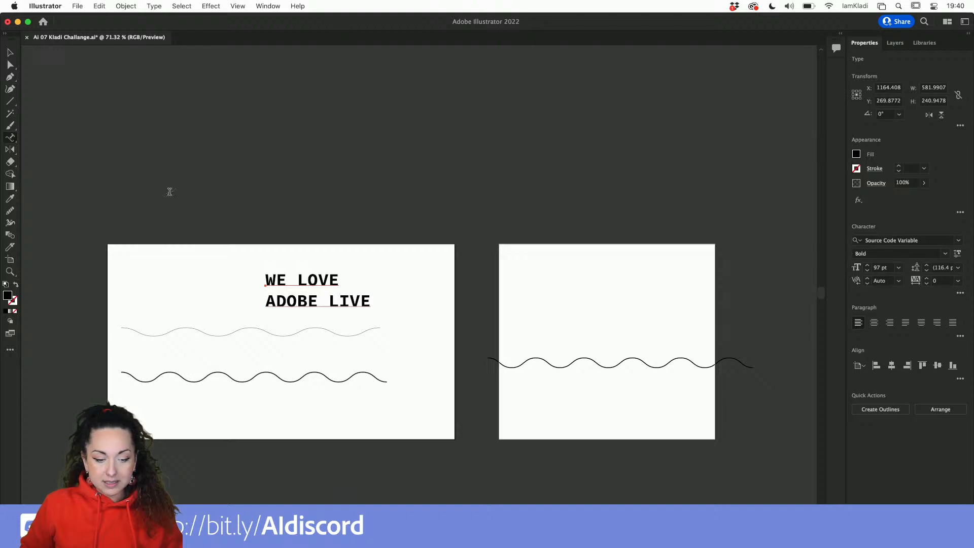
{"action": "left_click", "coordinate": [540, 360]}
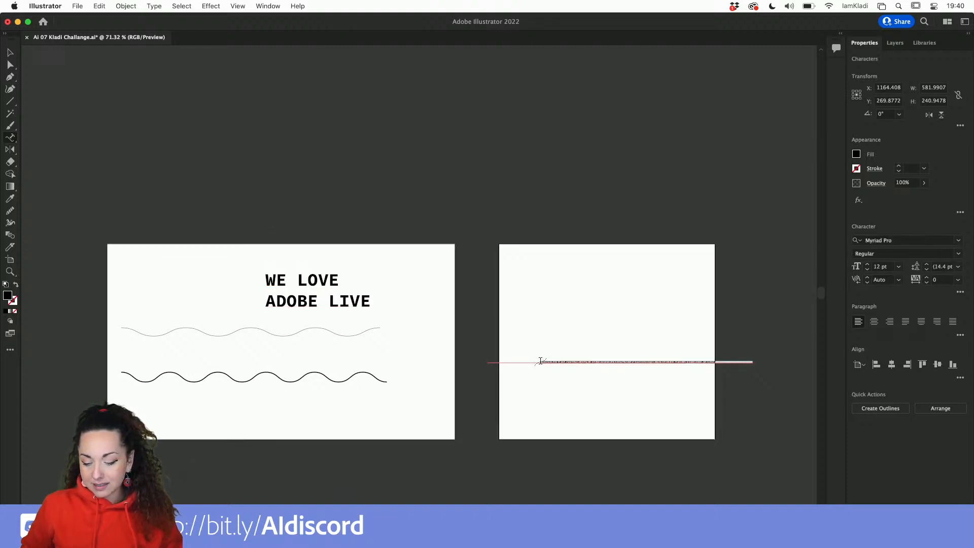
{"action": "scroll", "coordinate": [540, 361], "scroll_direction": "up", "scroll_amount": 5}
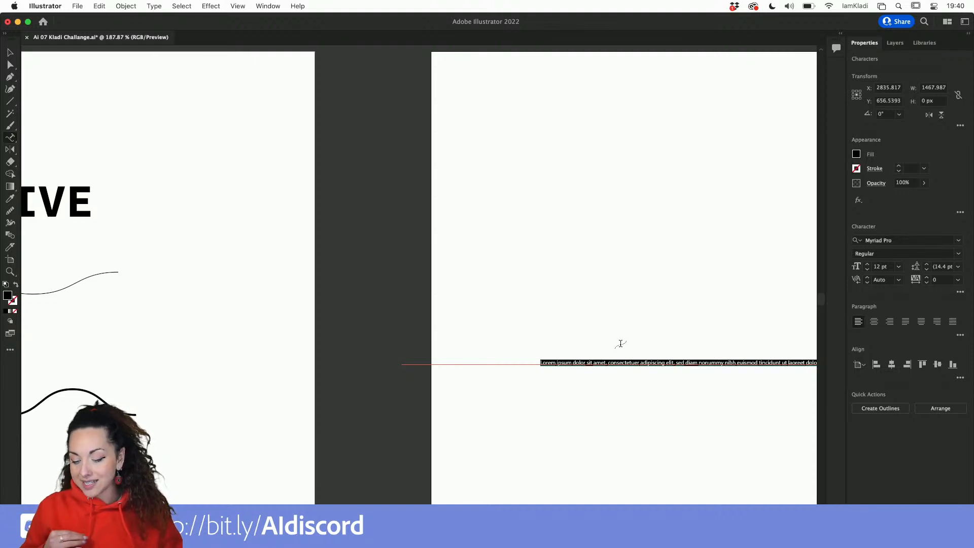
{"action": "key", "text": "super+z"}
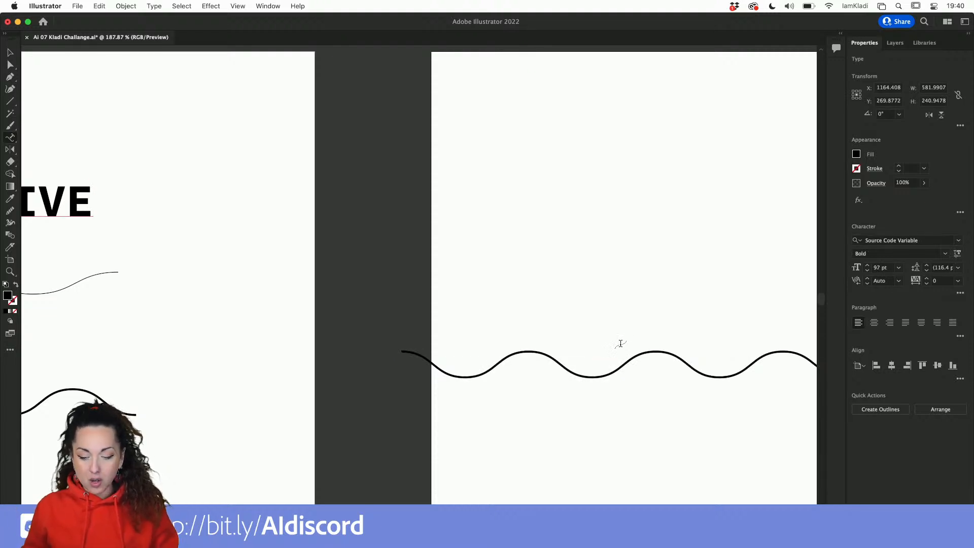
{"action": "scroll", "coordinate": [580, 306], "scroll_direction": "down", "scroll_amount": 4}
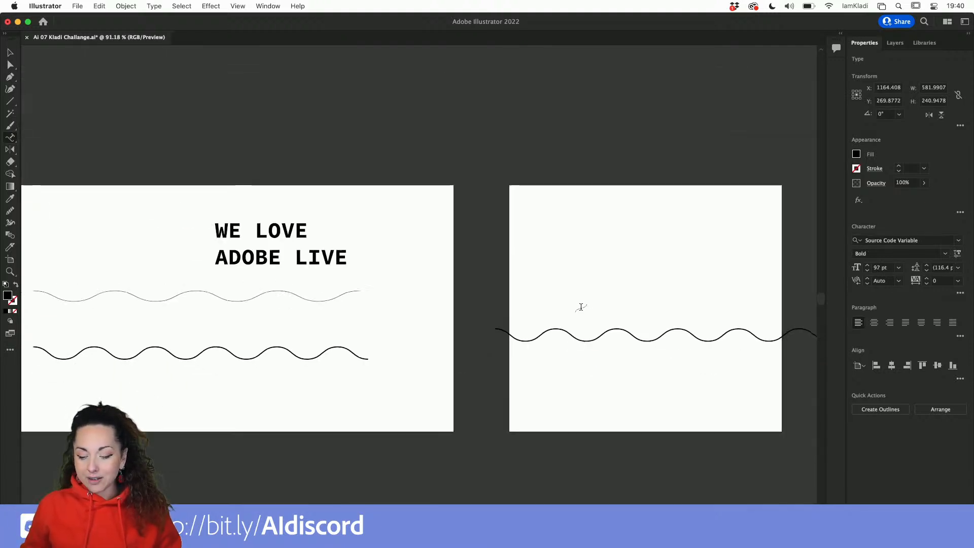
Move the WE LOVE ADOBE LIVE text block to the top-left corner of the first artboard.
{"action": "key", "text": "v"}
{"action": "left_click", "coordinate": [667, 300]}
{"action": "scroll", "coordinate": [235, 259], "scroll_direction": "down", "scroll_amount": 2}
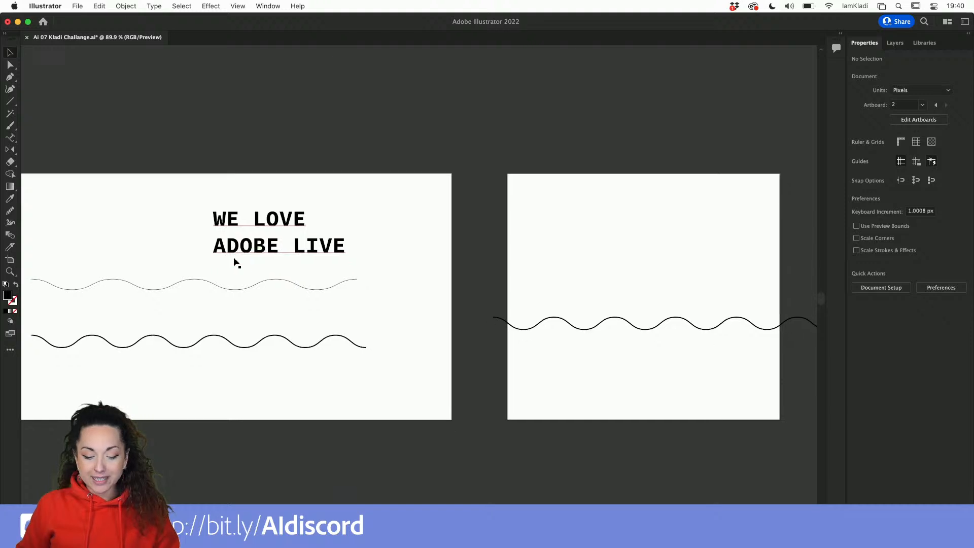
{"action": "left_click_drag", "start_coordinate": [244, 230], "coordinate": [74, 213]}
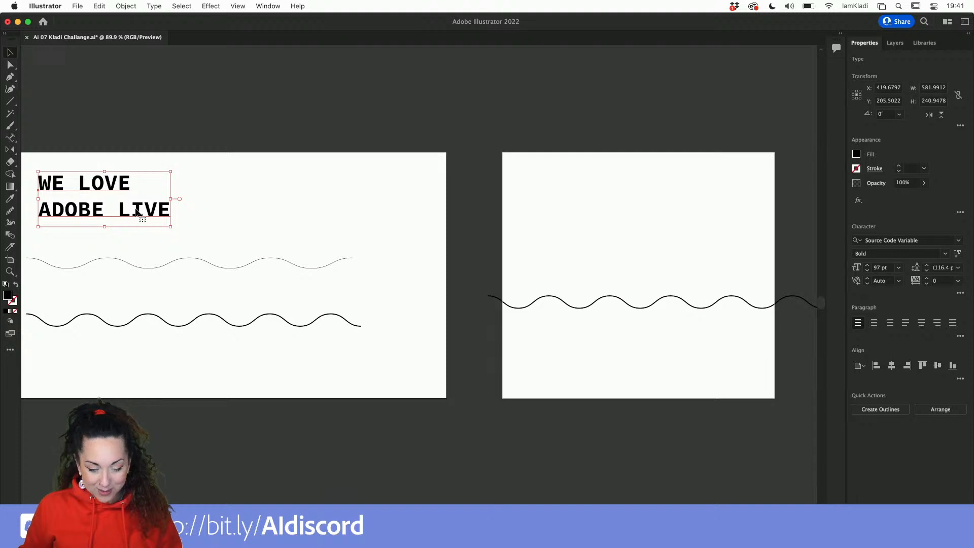
Duplicate the text block onto the second artboard's top-left area, keeping it level with the original.
{"action": "left_click_drag", "start_coordinate": [137, 212], "coordinate": [644, 208]}
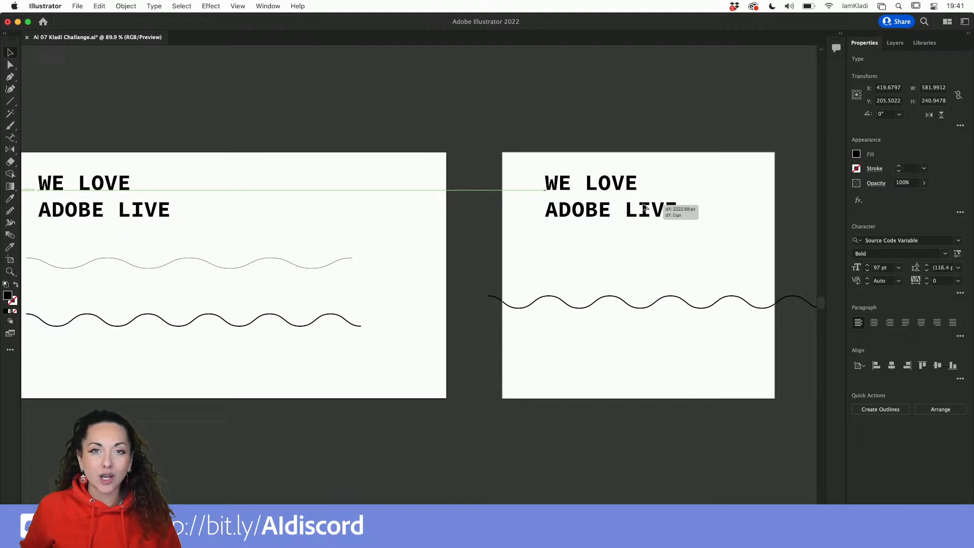
{"action": "left_click_drag", "start_coordinate": [644, 208], "coordinate": [644, 208]}
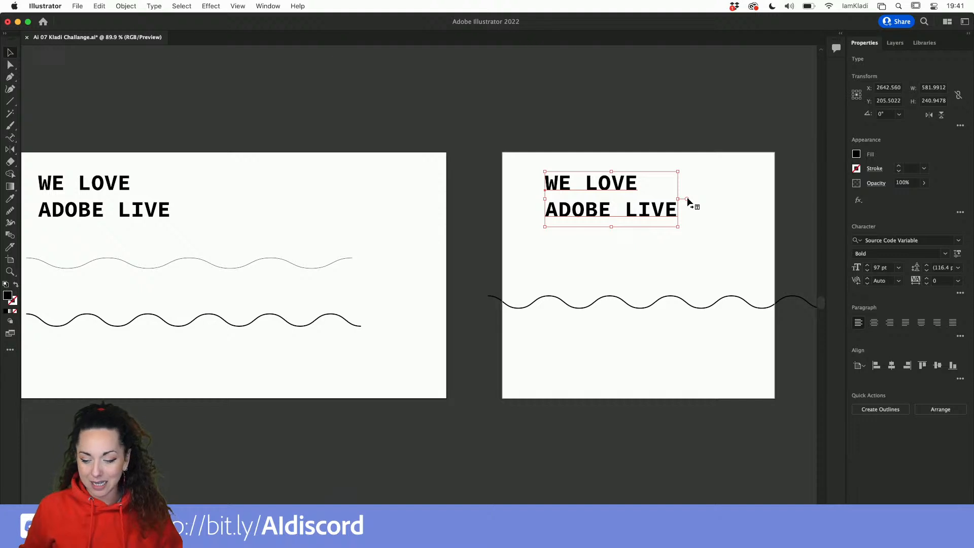
{"action": "key", "text": "alt+super+8"}
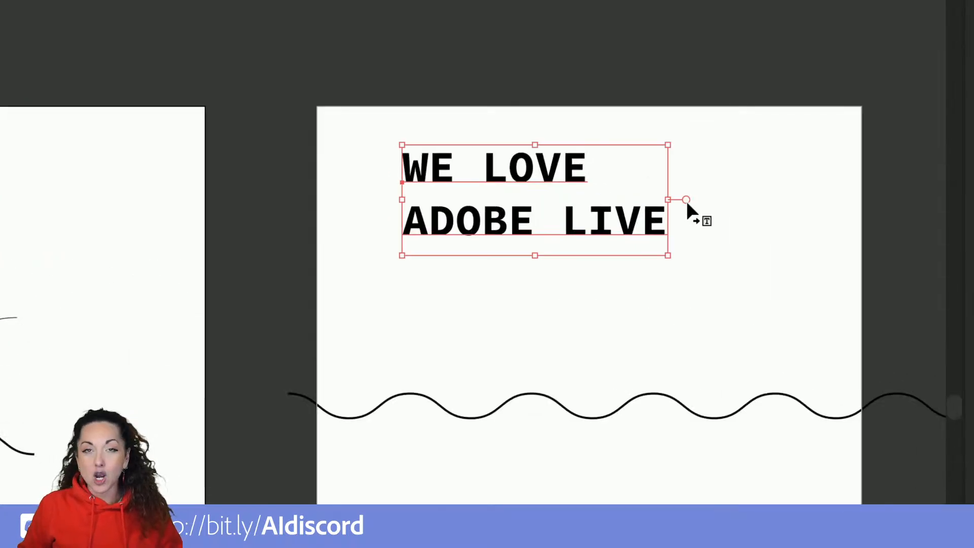
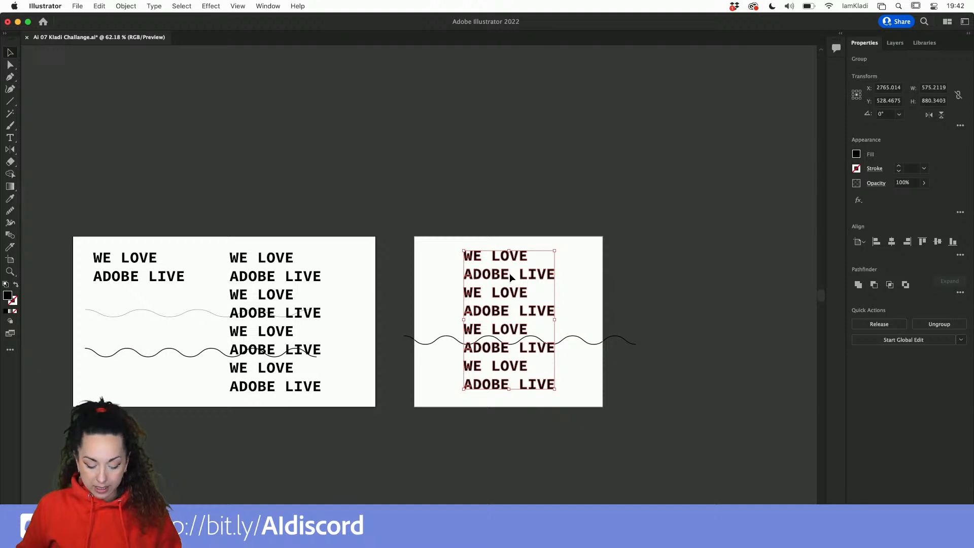
Nudge the duplicated text blocks slightly to the right on both artboards.
{"action": "scroll", "coordinate": [509, 273], "scroll_direction": "up", "scroll_amount": 5}
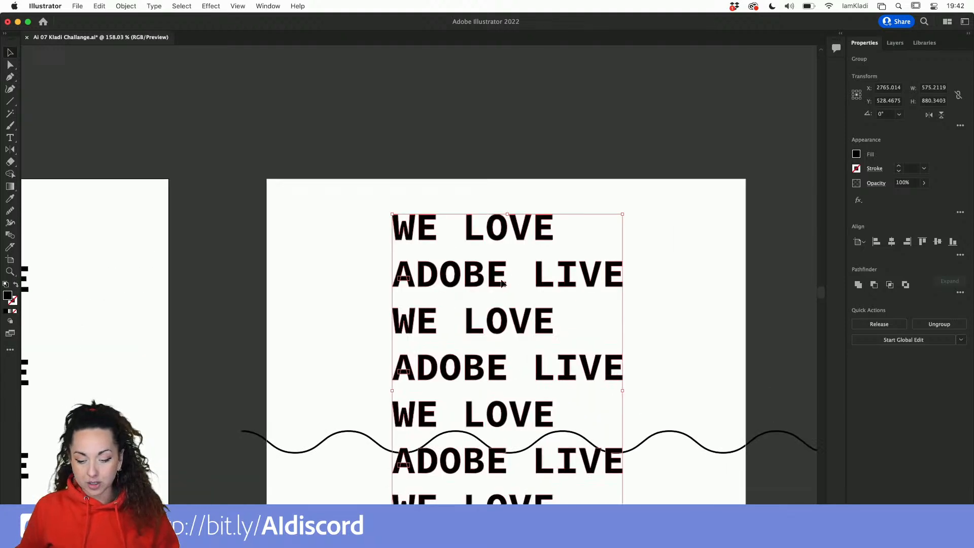
{"action": "left_click", "coordinate": [509, 275]}
{"action": "left_click_drag", "start_coordinate": [495, 276], "coordinate": [514, 270]}
{"action": "scroll", "coordinate": [515, 270], "scroll_direction": "down", "scroll_amount": 1}
{"action": "scroll", "coordinate": [514, 270], "scroll_direction": "left", "scroll_amount": 1}
{"action": "scroll", "coordinate": [515, 270], "scroll_direction": "down", "scroll_amount": 2}
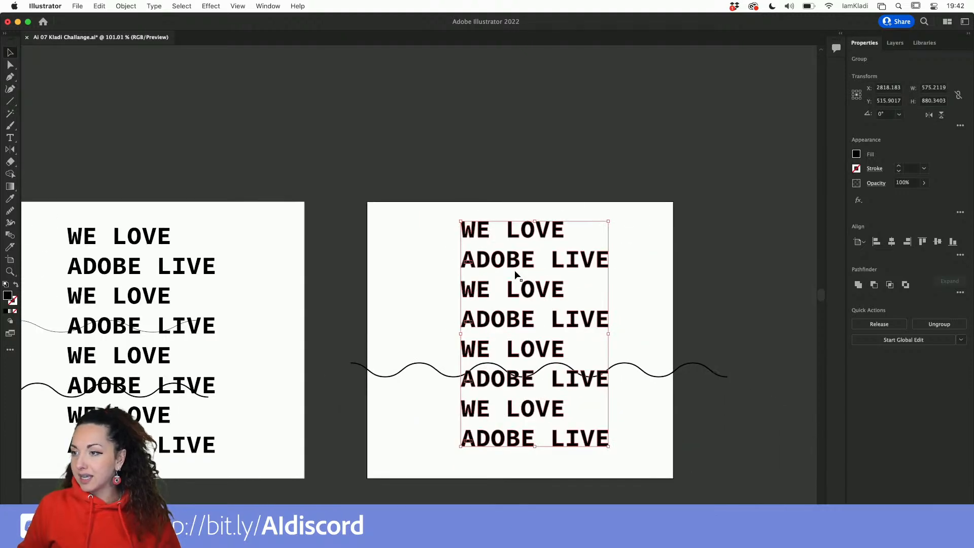
{"action": "mouse_move", "coordinate": [146, 280]}
{"action": "left_mouse_down"}
{"action": "mouse_move", "coordinate": [178, 279]}
{"action": "mouse_move", "coordinate": [160, 278]}
{"action": "left_mouse_up"}
{"action": "scroll", "coordinate": [160, 279], "scroll_direction": "left", "scroll_amount": 5}
{"action": "scroll", "coordinate": [159, 279], "scroll_direction": "down", "scroll_amount": 2}
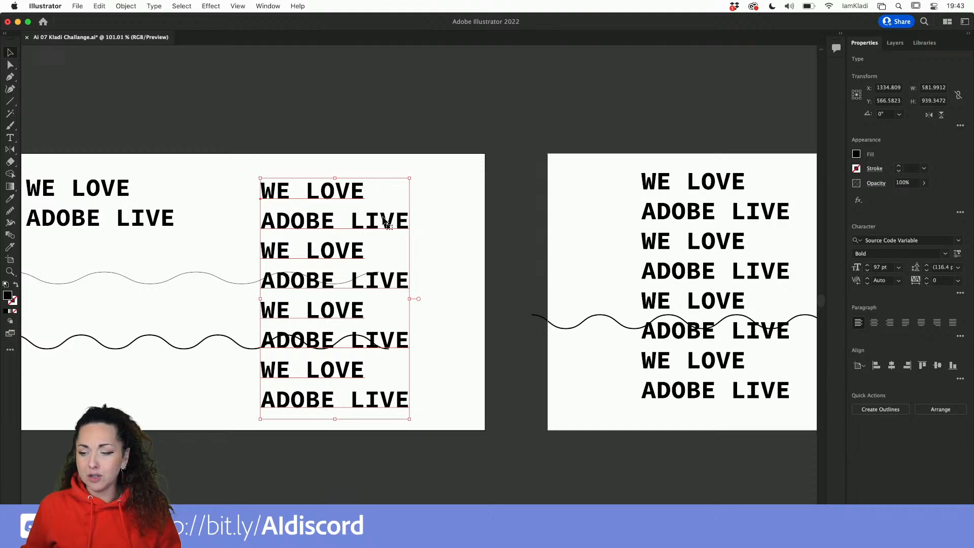
Float the Layers panel and add a new layer named TO DELETE.
{"action": "left_click", "coordinate": [901, 42]}
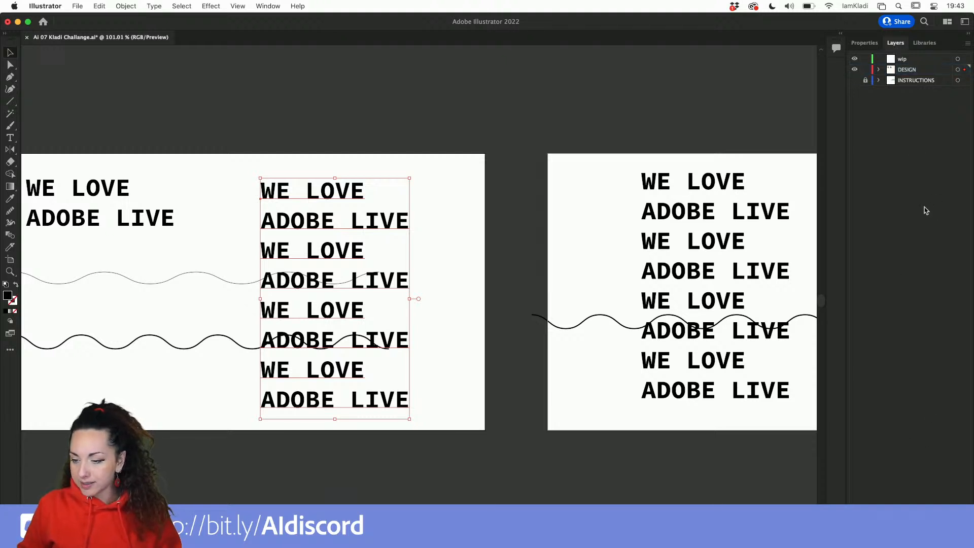
{"action": "left_click_drag", "start_coordinate": [896, 42], "coordinate": [721, 58]}
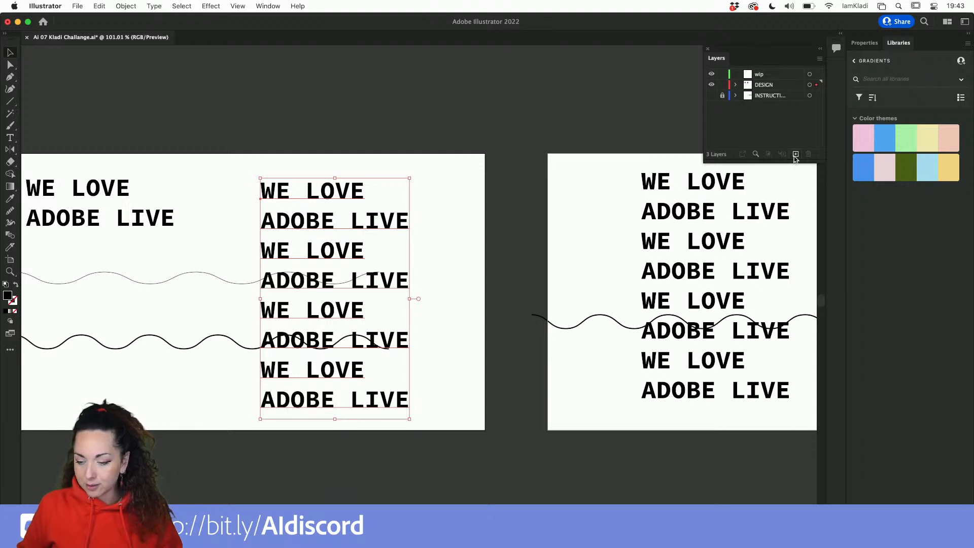
{"action": "left_click", "coordinate": [795, 155]}
{"action": "double_click", "coordinate": [765, 85]}
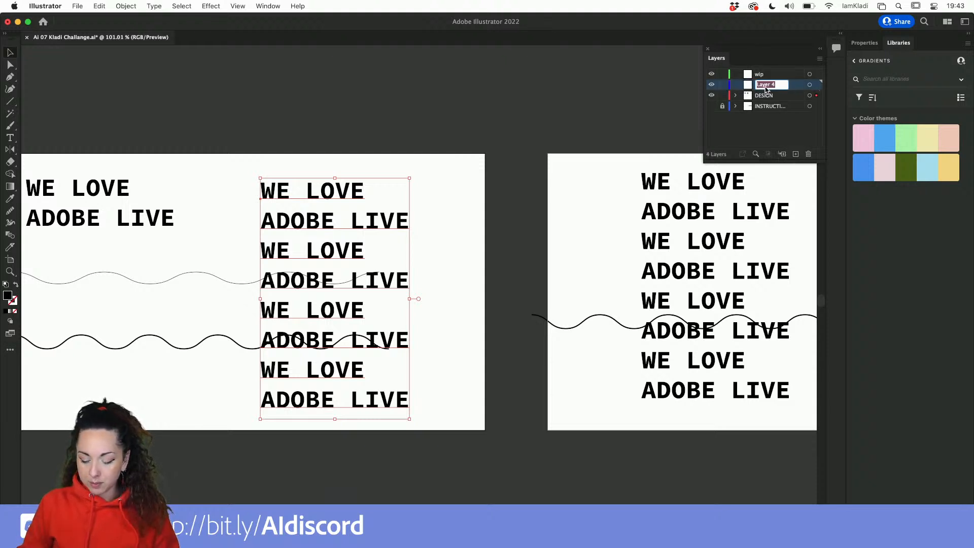
{"action": "type", "text": "TO DELETE"}
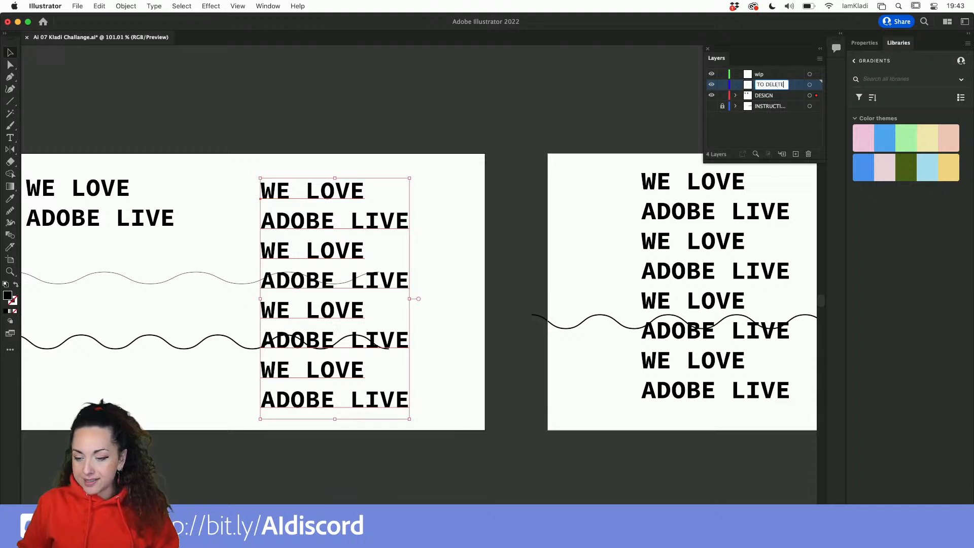
{"action": "left_click", "coordinate": [786, 117]}
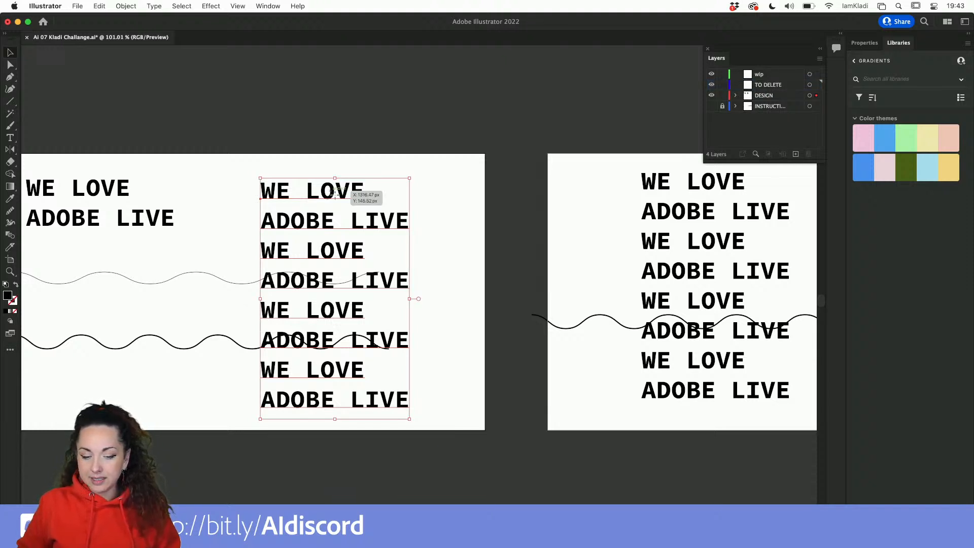
Move the selected live text block on the first artboard into the TO DELETE layer, pasting it in place.
{"action": "key", "text": "super+x"}
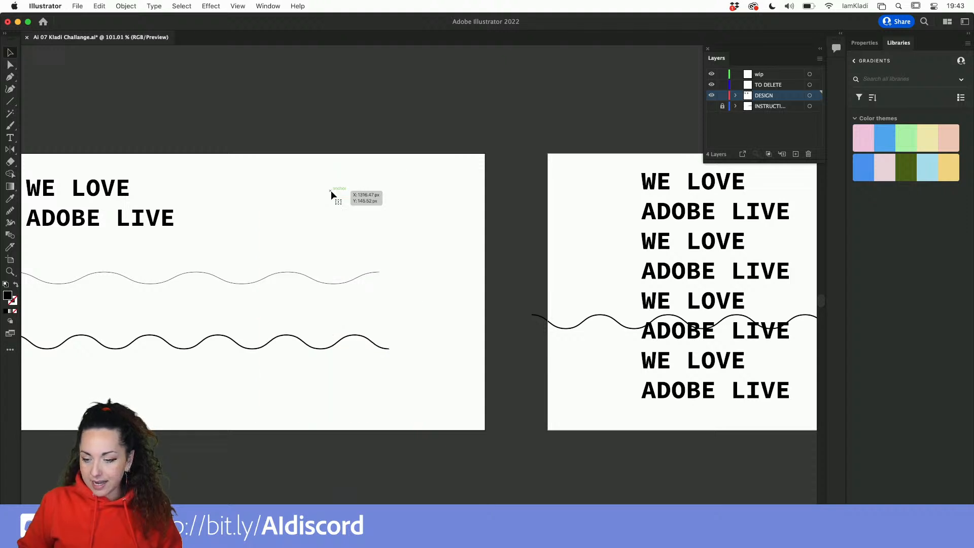
{"action": "left_click", "coordinate": [772, 85]}
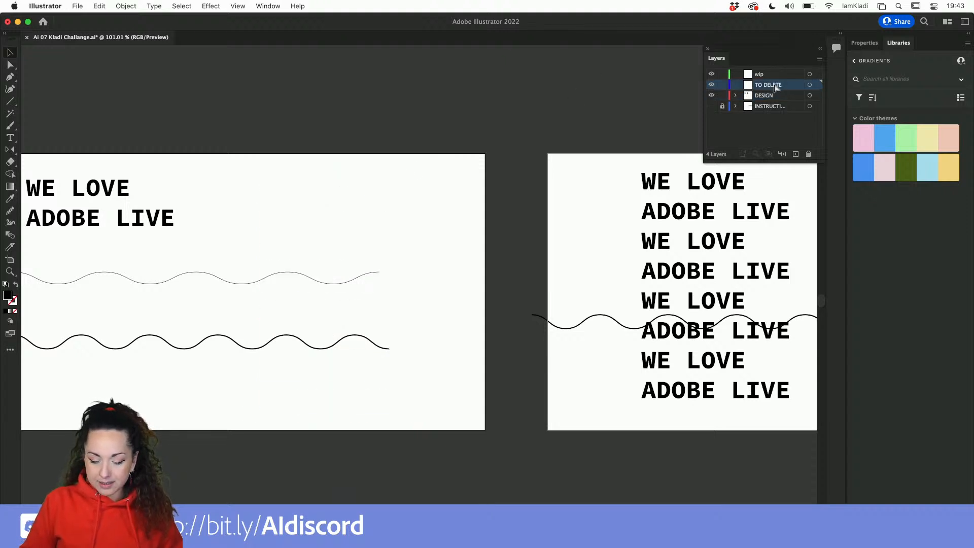
{"action": "key", "text": "super+f"}
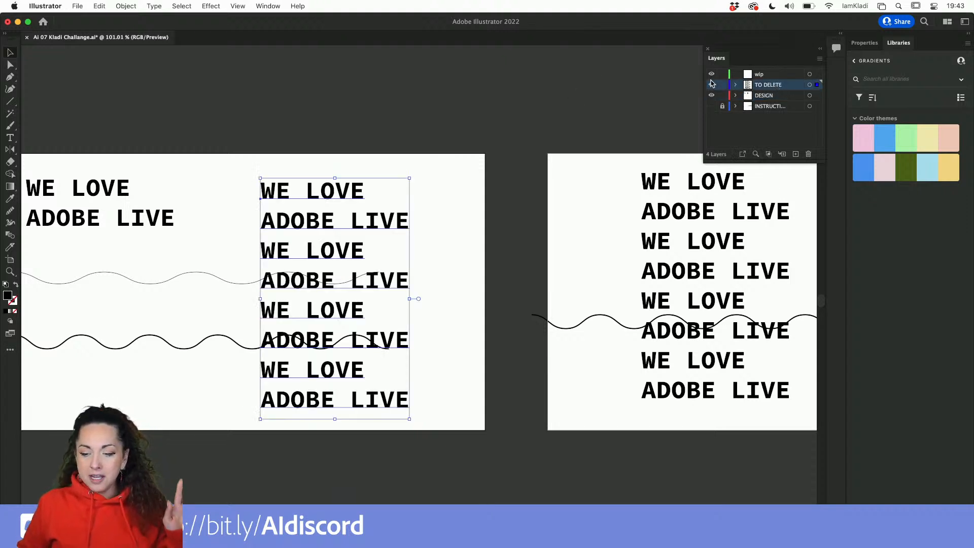
Toggle the TO DELETE layer's visibility on and off, leaving it hidden.
{"action": "left_click", "coordinate": [711, 84]}
{"action": "left_click", "coordinate": [712, 85]}
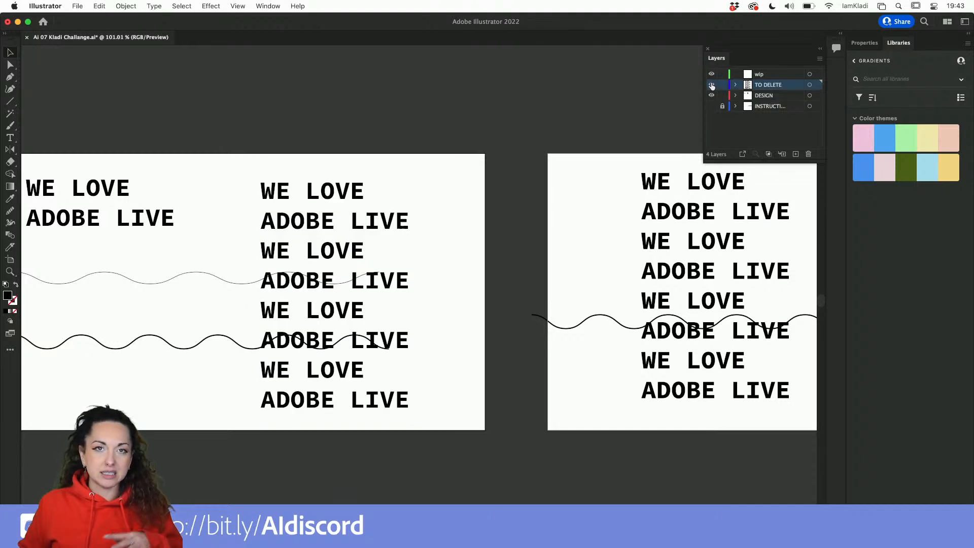
{"action": "left_click", "coordinate": [711, 85]}
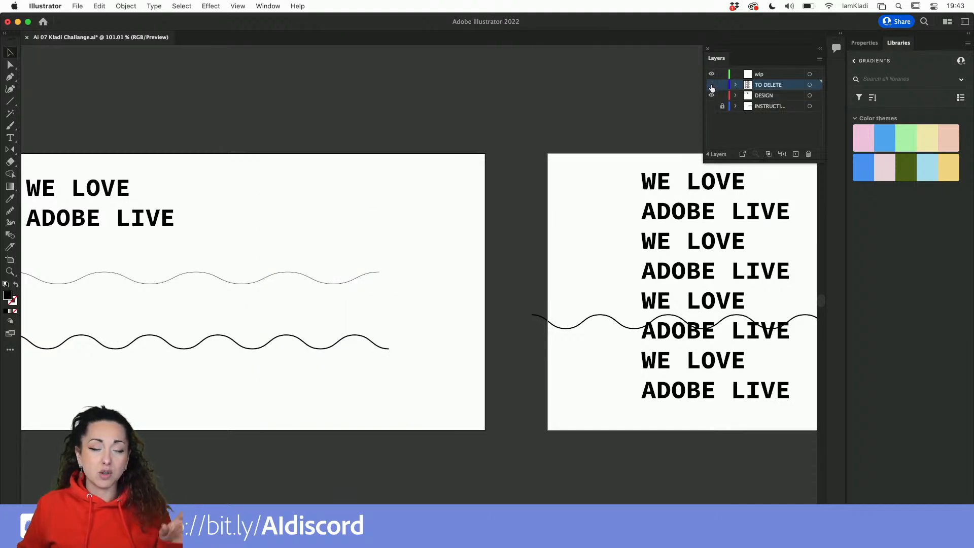
{"action": "left_click", "coordinate": [711, 85]}
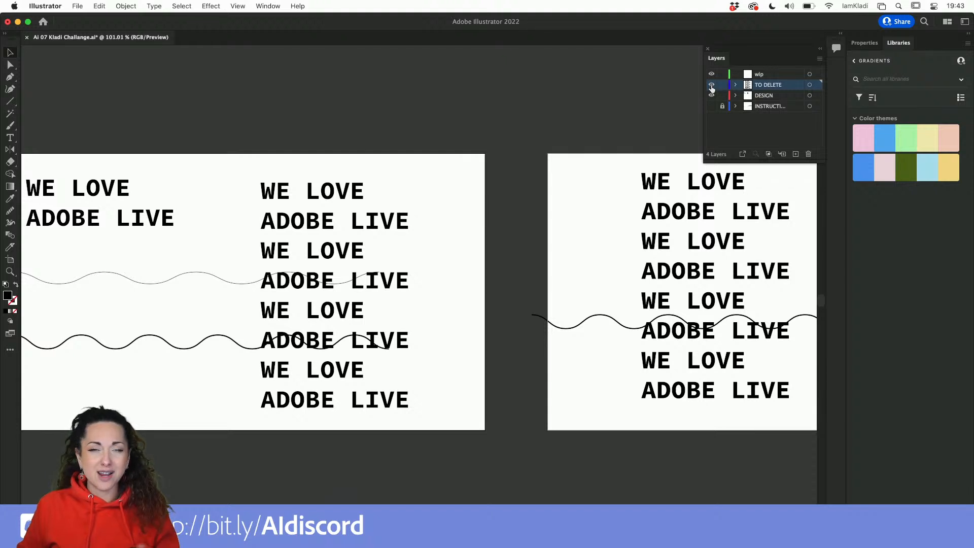
{"action": "left_click", "coordinate": [711, 85]}
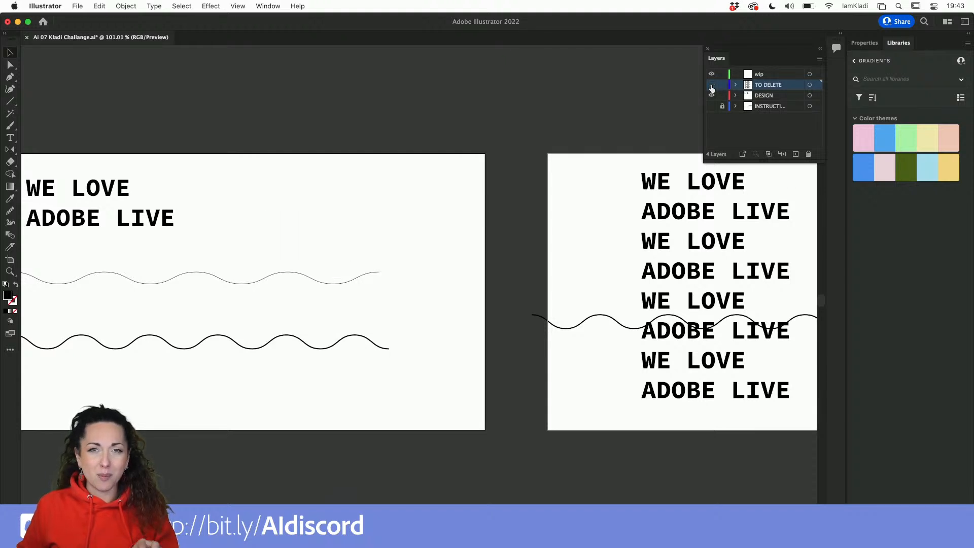
Rename the TO DELETE layer to LIVE TYPE and collapse the Layers panel.
{"action": "double_click", "coordinate": [760, 85]}
{"action": "type", "text": "LIVE"}
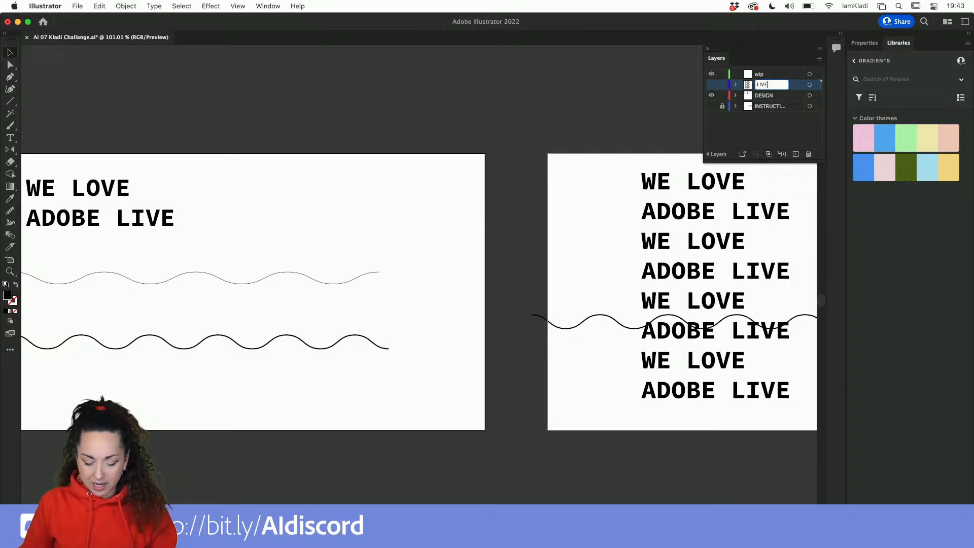
{"action": "type", "text": " TYPE"}
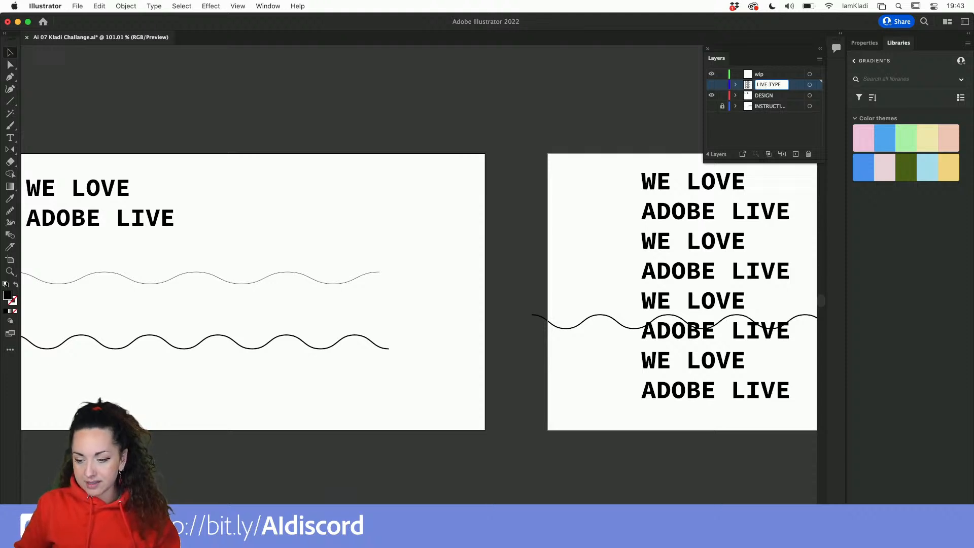
{"action": "left_click", "coordinate": [820, 126]}
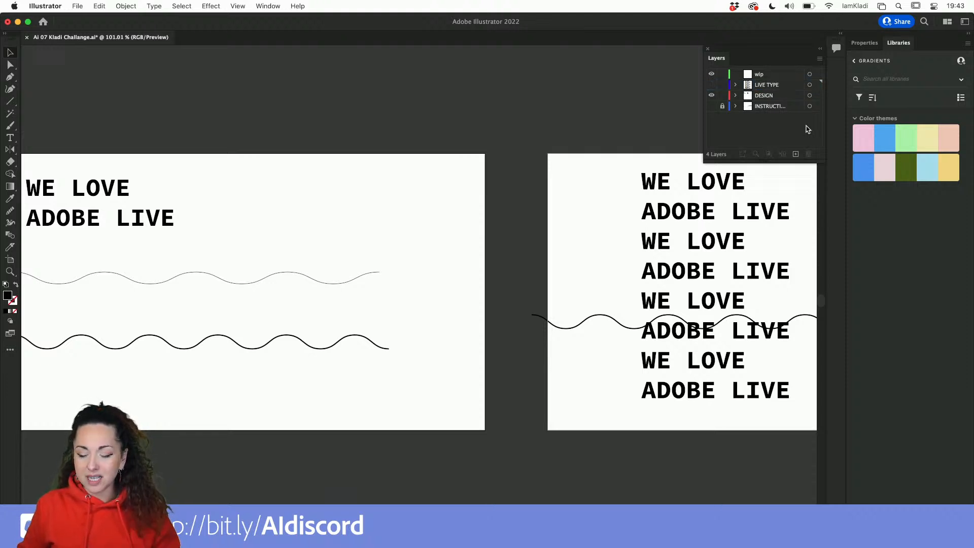
{"action": "left_click", "coordinate": [819, 48]}
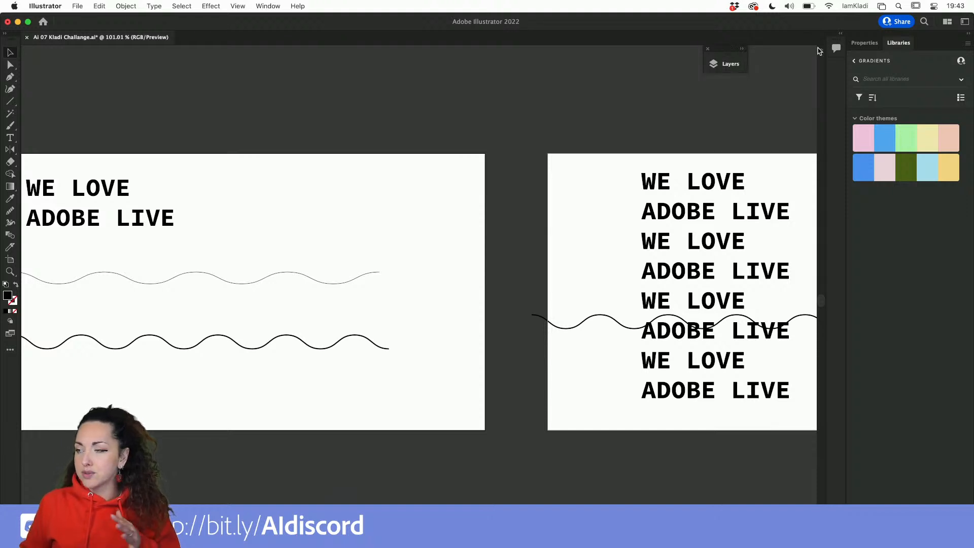
Move the second artboard's text block onto the first artboard's right side and convert it to outlines.
{"action": "left_click", "coordinate": [693, 210]}
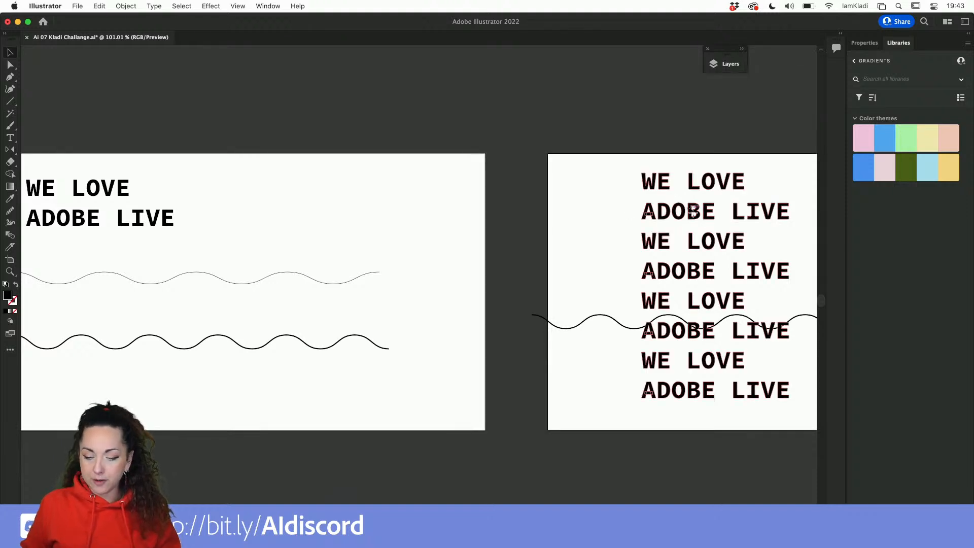
{"action": "left_click_drag", "start_coordinate": [693, 210], "coordinate": [359, 215]}
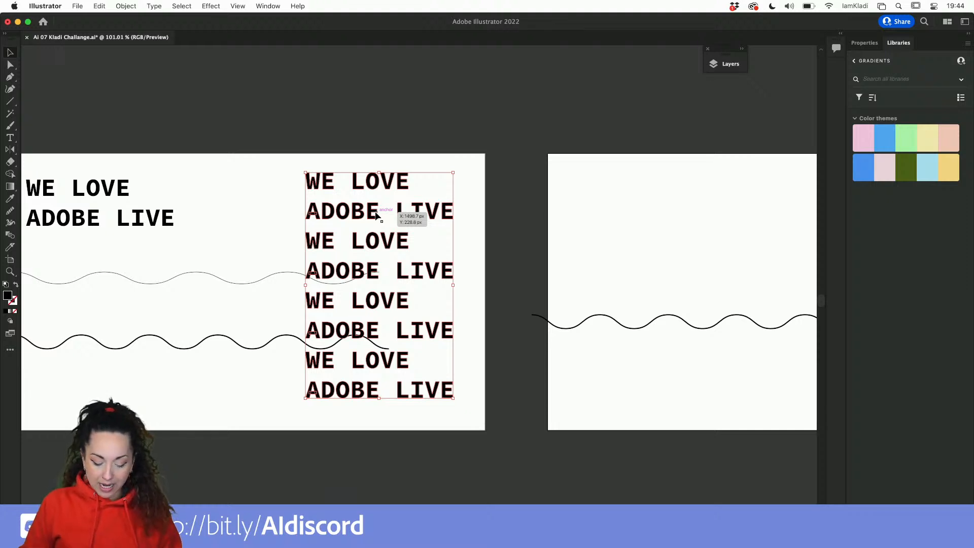
{"action": "key", "text": "super+shift+o"}
In outline view, type characters after WE LOVE in the top-left live text and delete them again.
{"action": "key", "text": "super+y"}
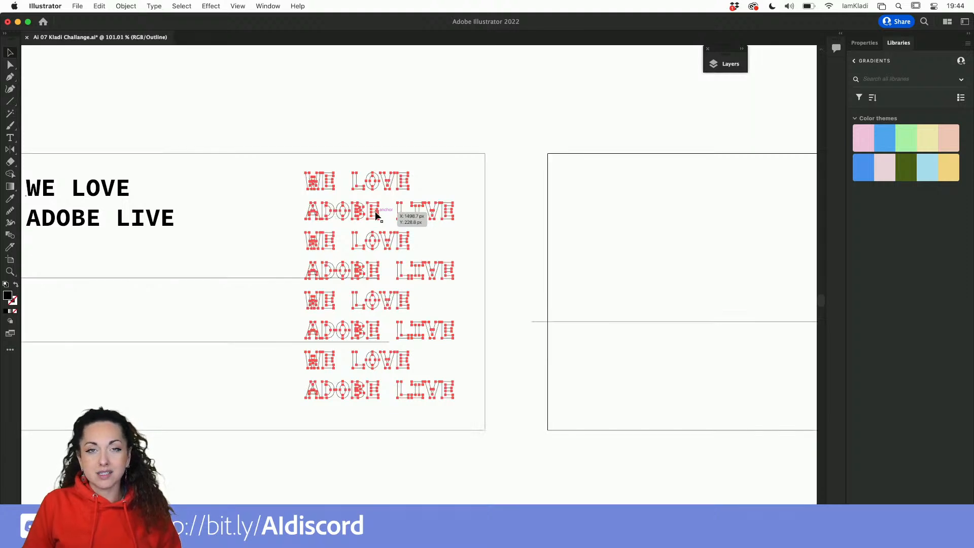
{"action": "scroll", "coordinate": [376, 211], "scroll_direction": "left", "scroll_amount": 6}
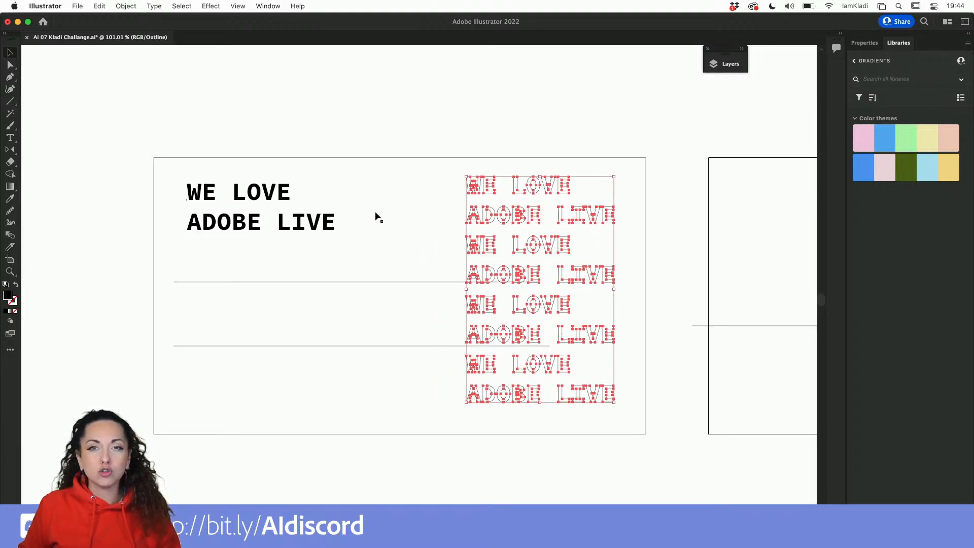
{"action": "scroll", "coordinate": [376, 213], "scroll_direction": "down", "scroll_amount": 1}
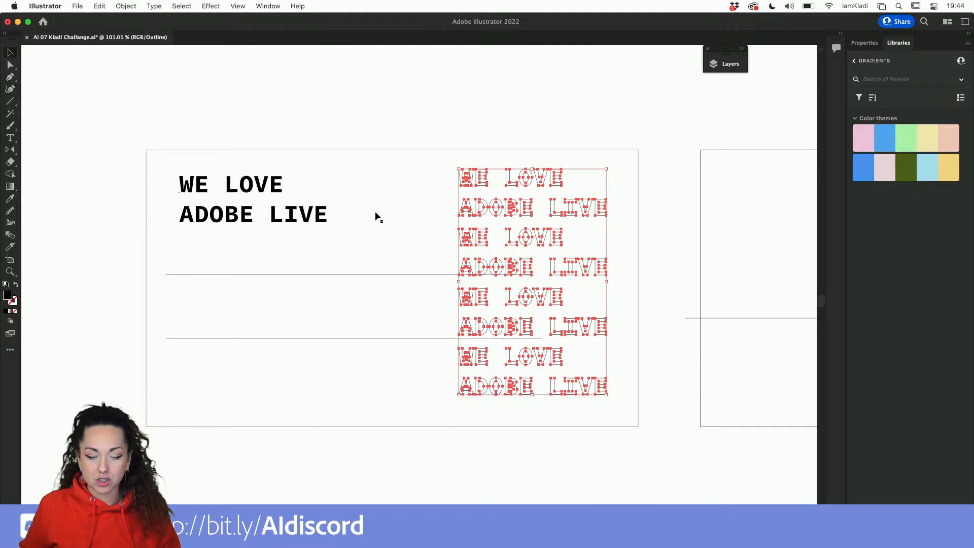
{"action": "scroll", "coordinate": [505, 191], "scroll_direction": "up", "scroll_amount": 3}
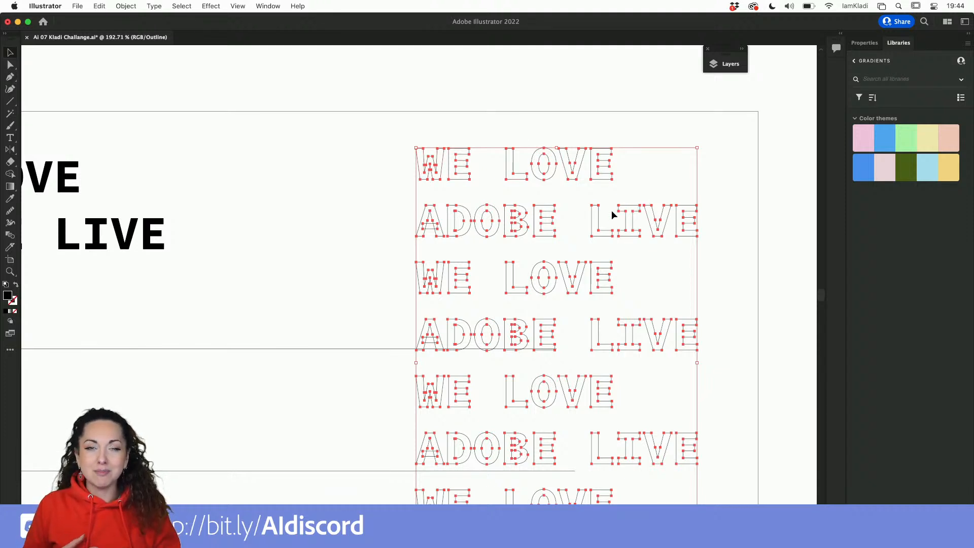
{"action": "scroll", "coordinate": [611, 210], "scroll_direction": "left", "scroll_amount": 5}
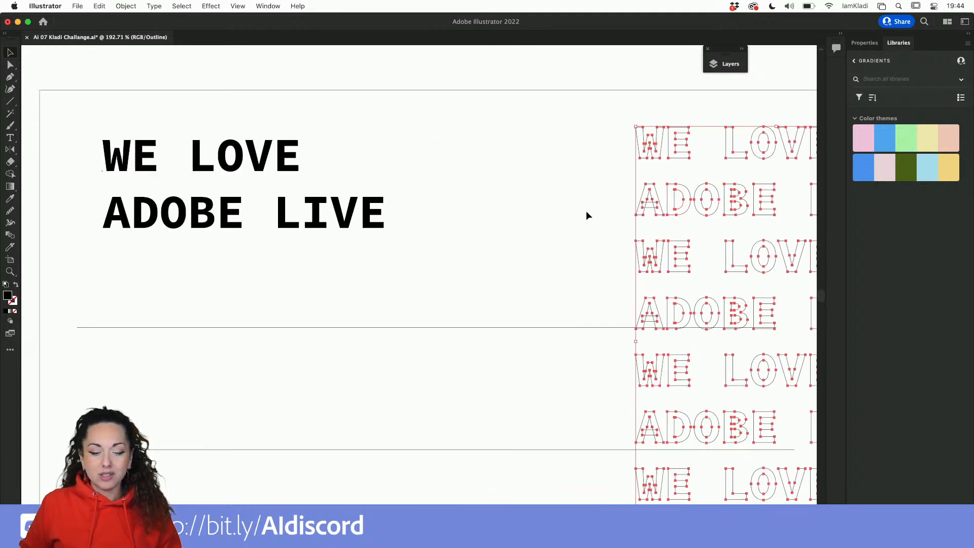
{"action": "left_click", "coordinate": [299, 167]}
{"action": "double_click", "coordinate": [298, 168]}
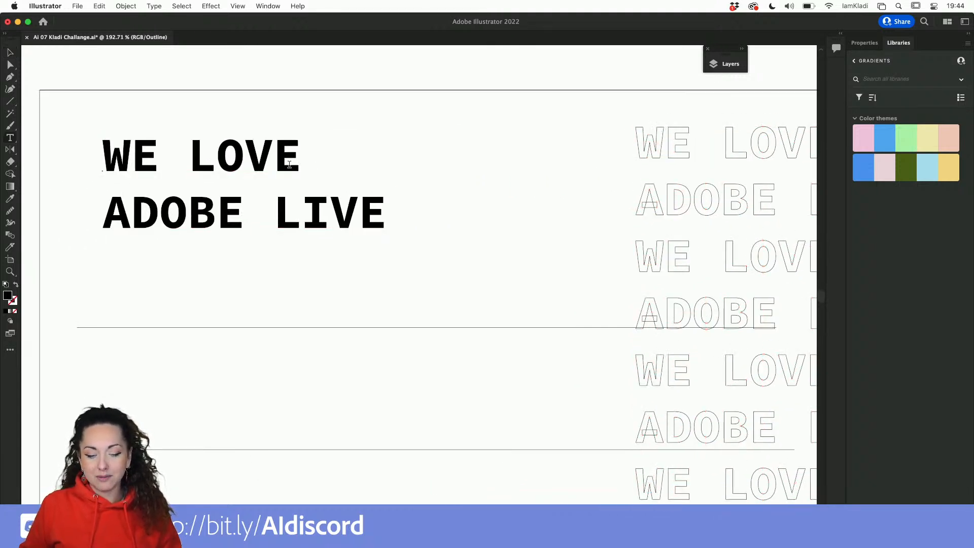
{"action": "key", "text": "Right"}
{"action": "key", "text": "Right"}
{"action": "key", "text": "Left"}
{"action": "key", "text": "Left"}
{"action": "key", "text": "Left"}
{"action": "key", "text": "Left"}
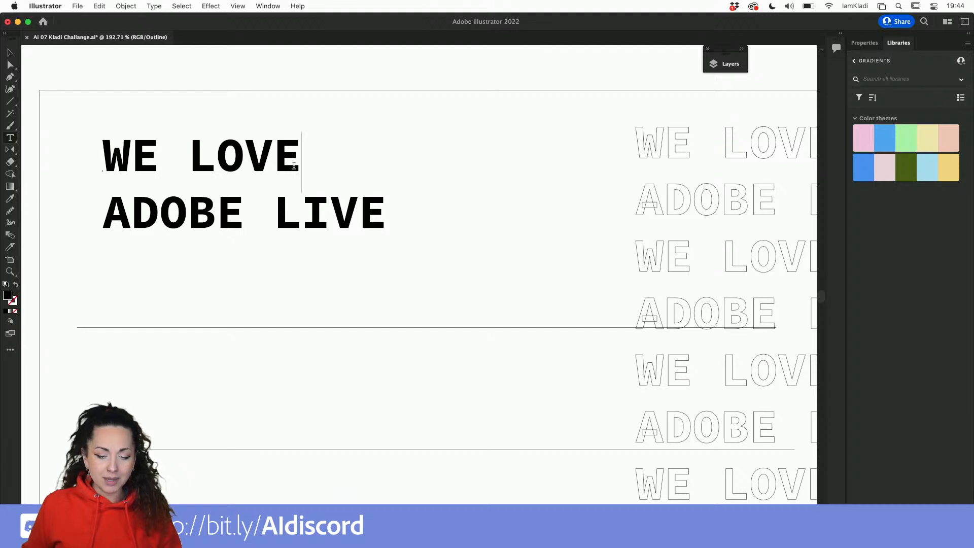
{"action": "key", "text": "Right"}
{"action": "key", "text": "Right"}
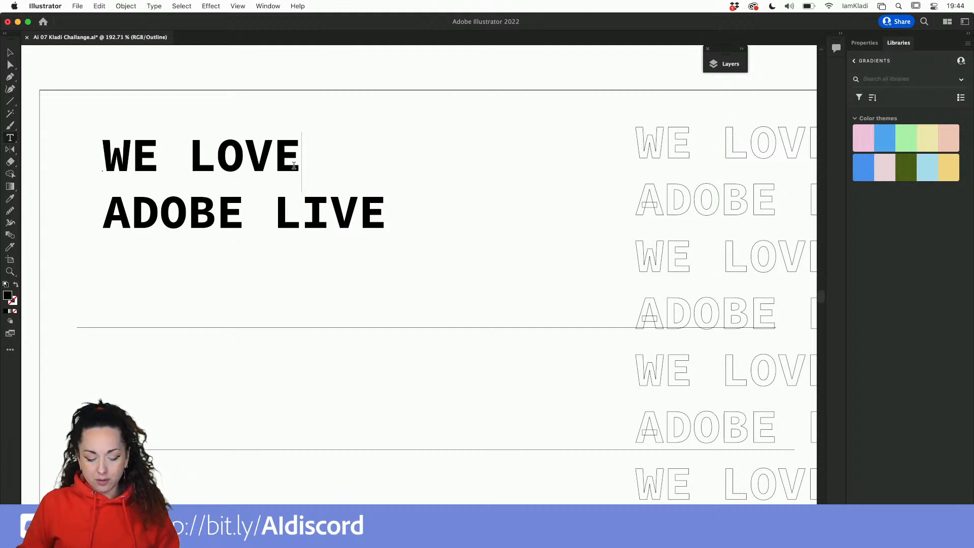
{"action": "type", "text": "!!!1"}
{"action": "key", "text": "BackSpace"}
{"action": "key", "text": "BackSpace"}
{"action": "key", "text": "BackSpace"}
{"action": "key", "text": "BackSpace"}
{"action": "key", "text": "BackSpace"}
{"action": "key", "text": "BackSpace"}
{"action": "key", "text": "BackSpace"}
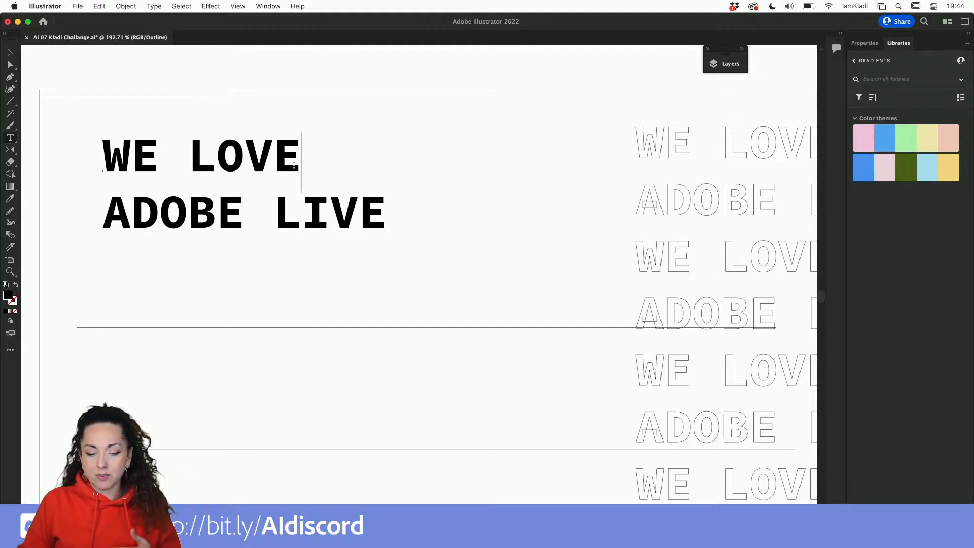
{"action": "type", "text": "OVE"}
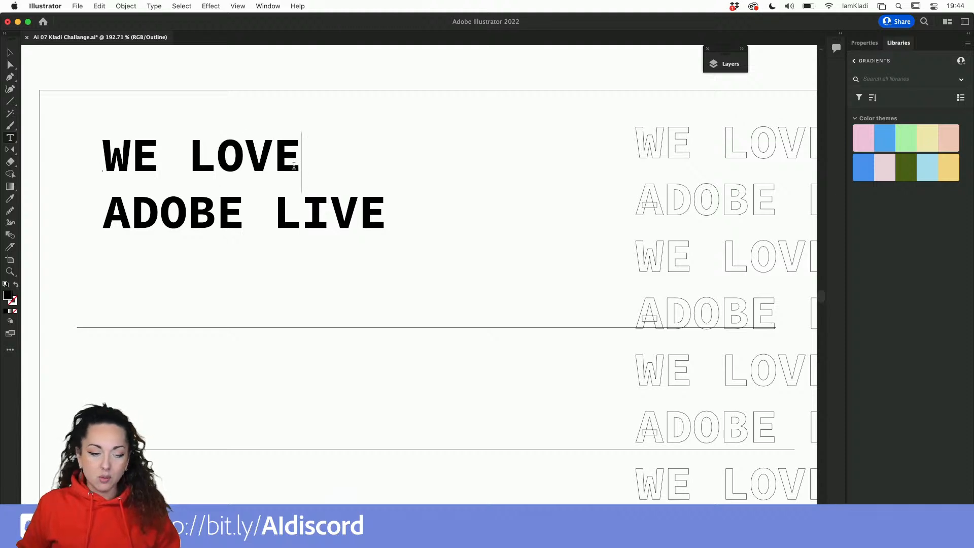
{"action": "left_click", "coordinate": [11, 54]}
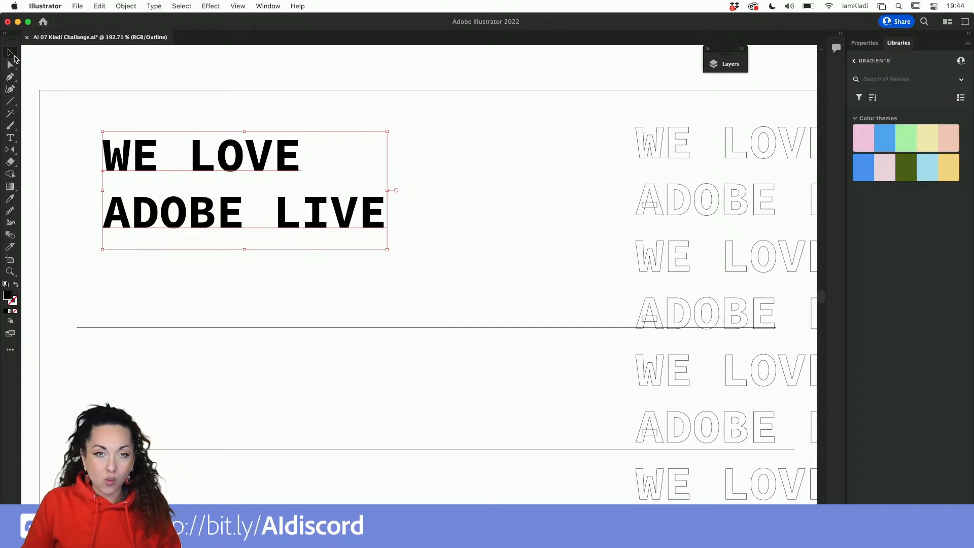
Switch back to preview, select the outlined text block on the first artboard and open the Symbols panel.
{"action": "key", "text": "super+y"}
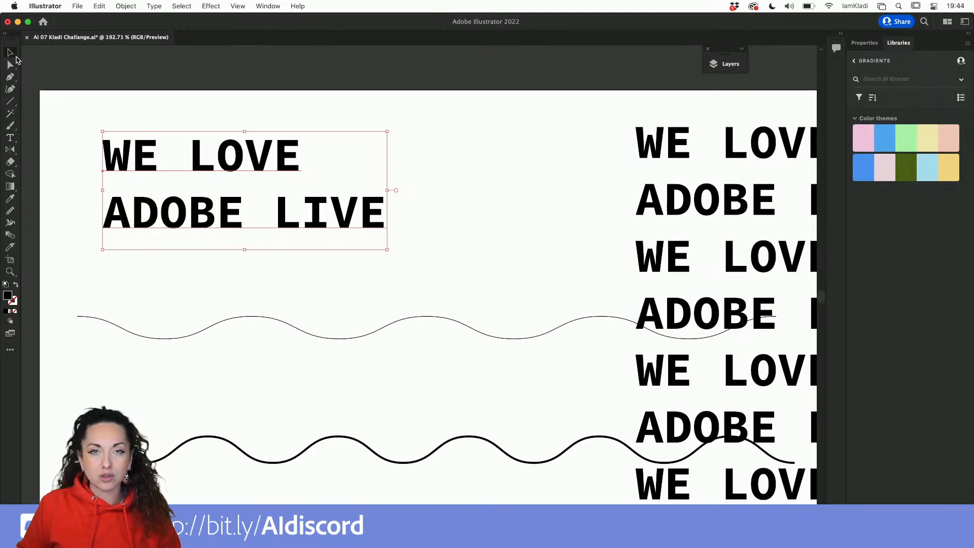
{"action": "scroll", "coordinate": [138, 107], "scroll_direction": "down", "scroll_amount": 5}
{"action": "scroll", "coordinate": [138, 105], "scroll_direction": "right", "scroll_amount": 10}
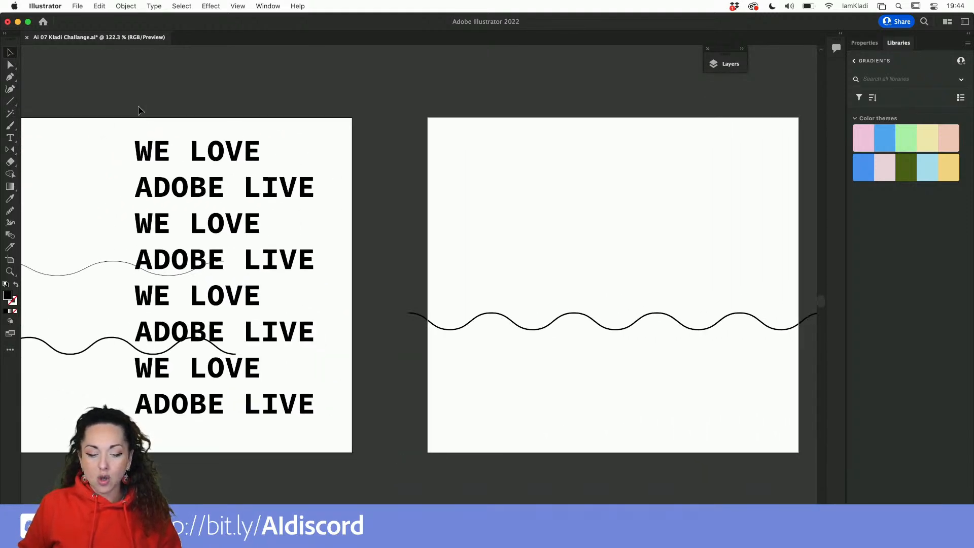
{"action": "left_click", "coordinate": [152, 158]}
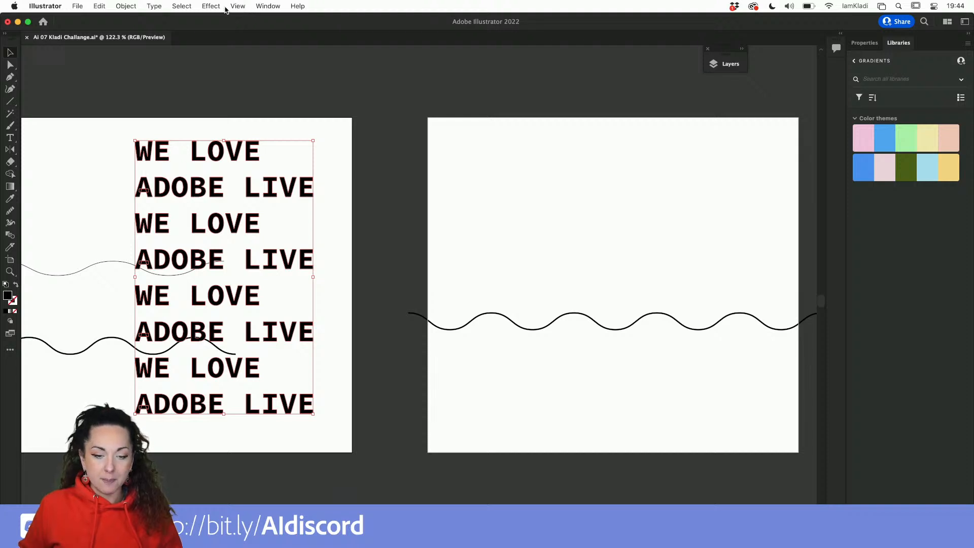
{"action": "left_click", "coordinate": [275, 7]}
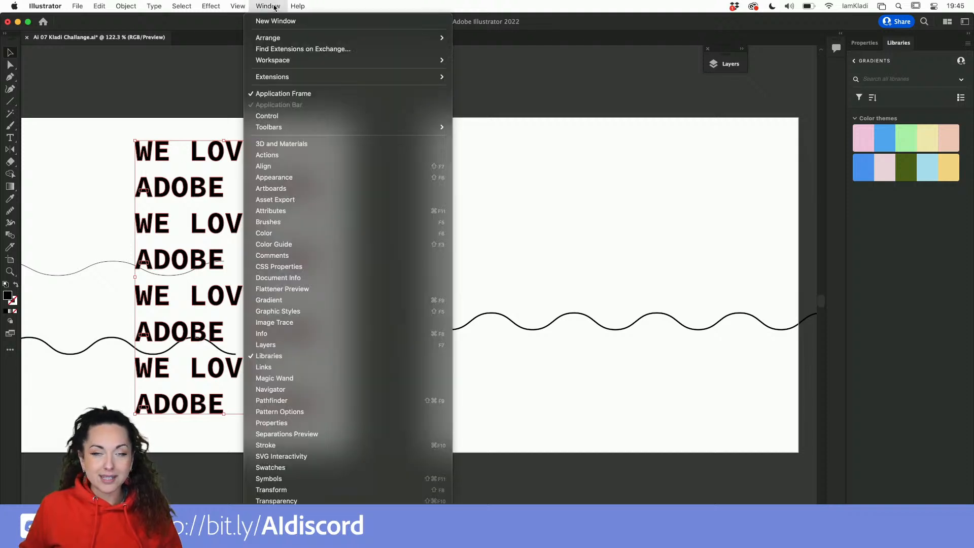
{"action": "mouse_move", "coordinate": [298, 7]}
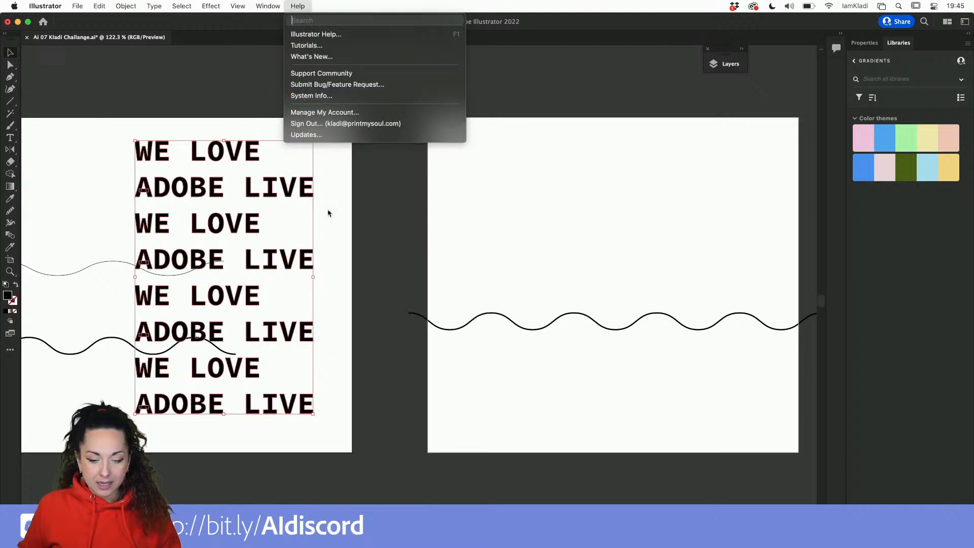
{"action": "mouse_move", "coordinate": [264, 6]}
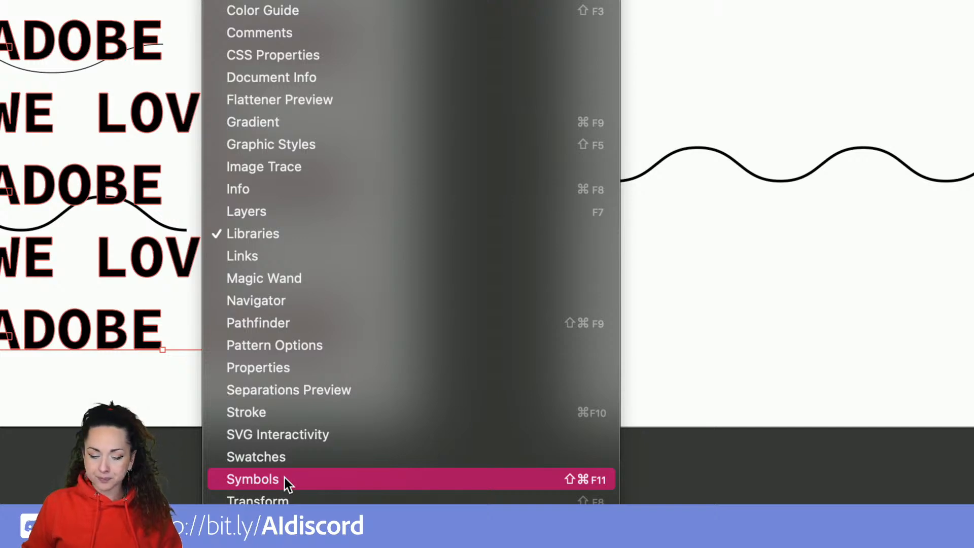
{"action": "left_click", "coordinate": [285, 480]}
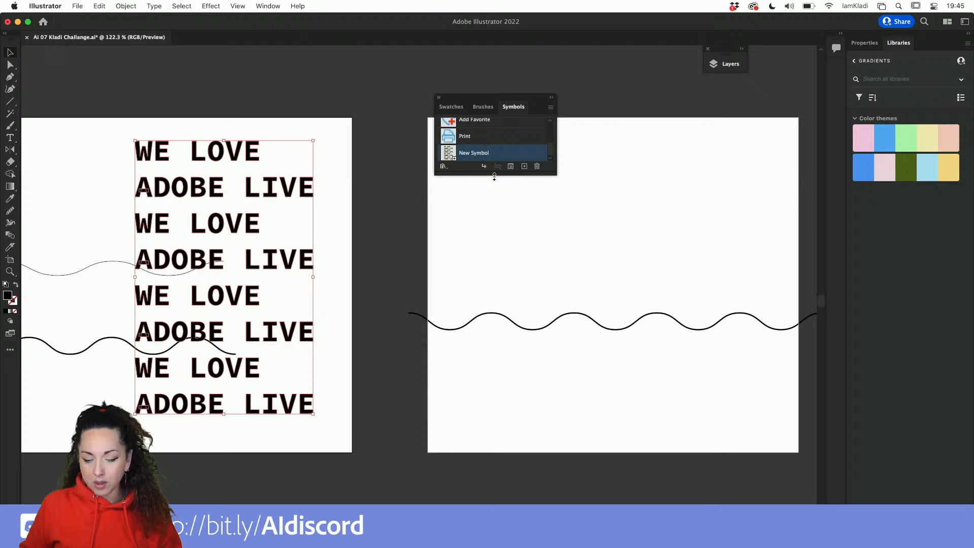
{"action": "left_click_drag", "start_coordinate": [494, 176], "coordinate": [495, 237]}
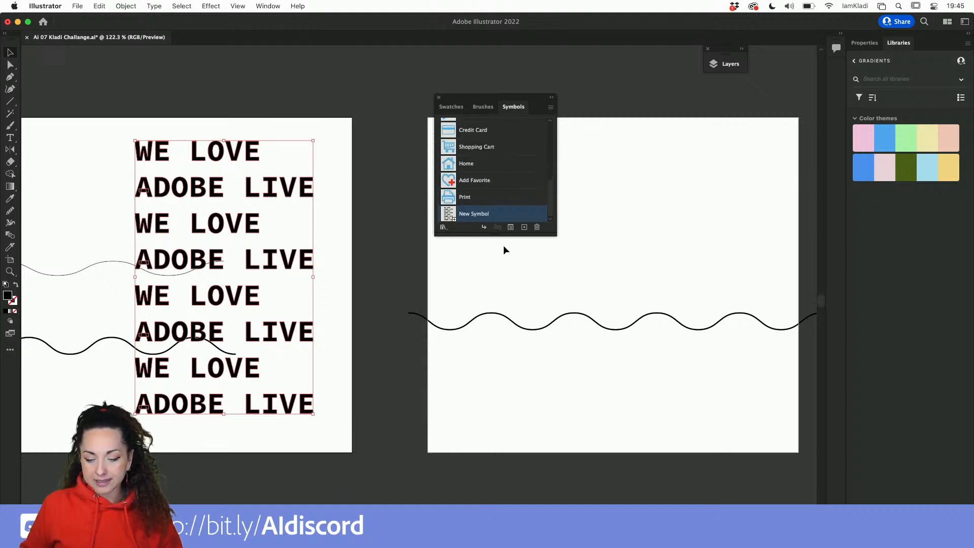
Save the selected outlined text block as a new symbol named TEXT.
{"action": "left_click", "coordinate": [524, 226]}
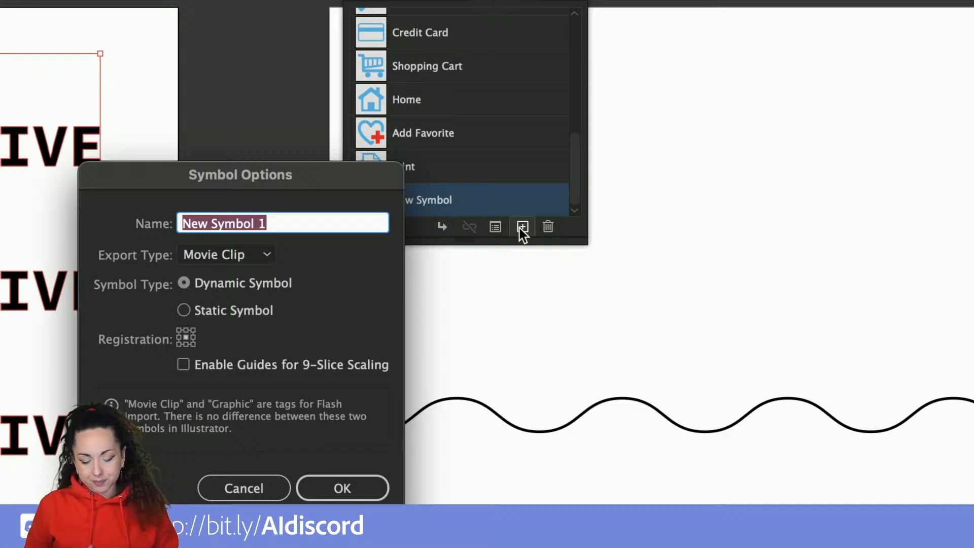
{"action": "type", "text": "TE"}
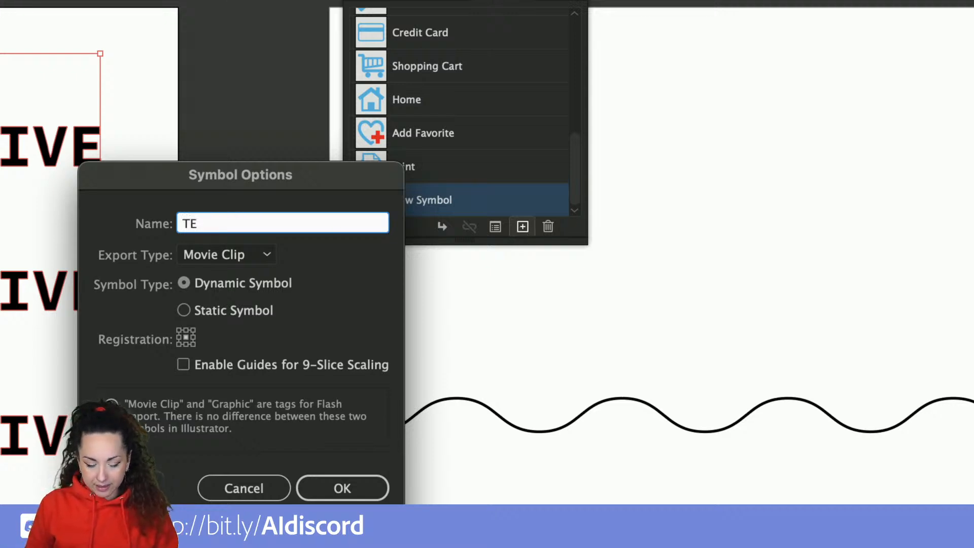
{"action": "type", "text": "XT"}
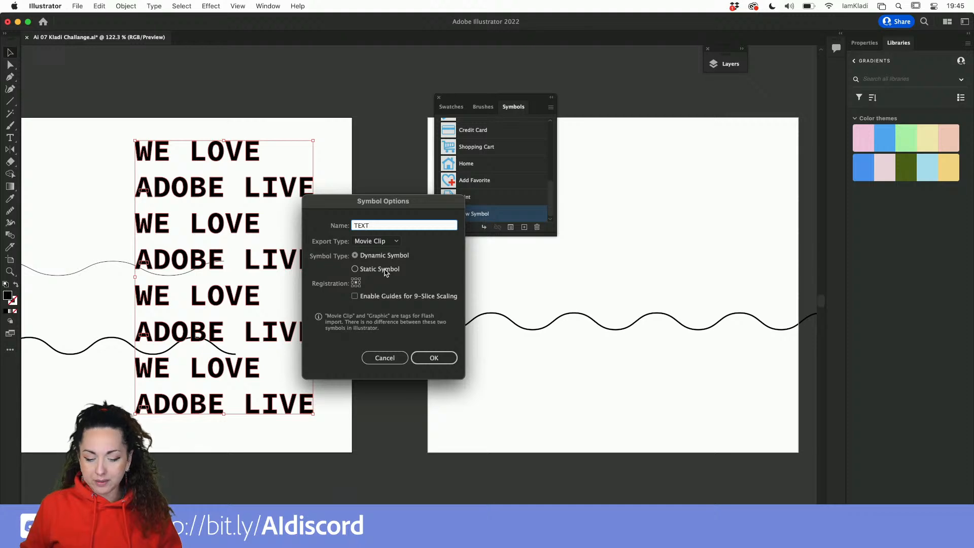
{"action": "left_click", "coordinate": [435, 358]}
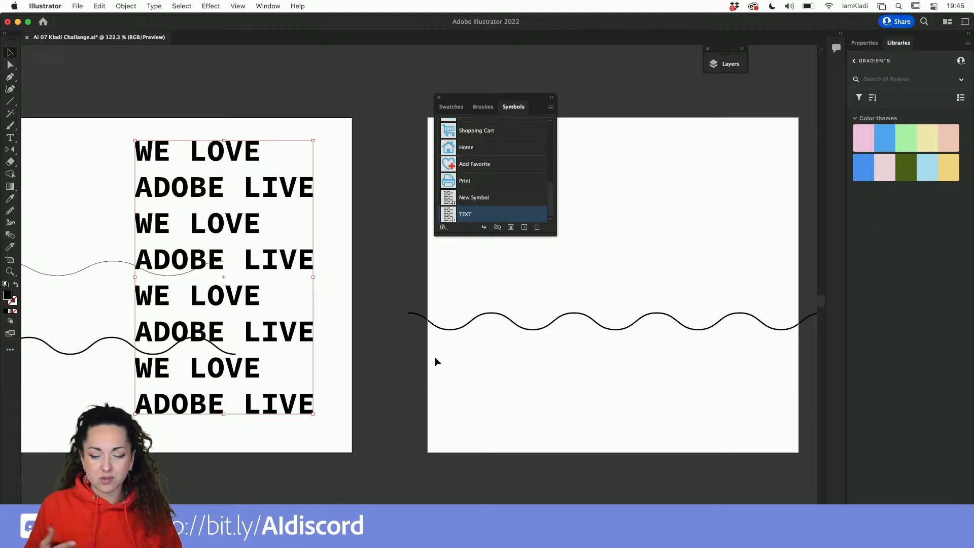
Make the LIVE TYPE layer visible again.
{"action": "left_click_drag", "start_coordinate": [467, 100], "coordinate": [362, 79]}
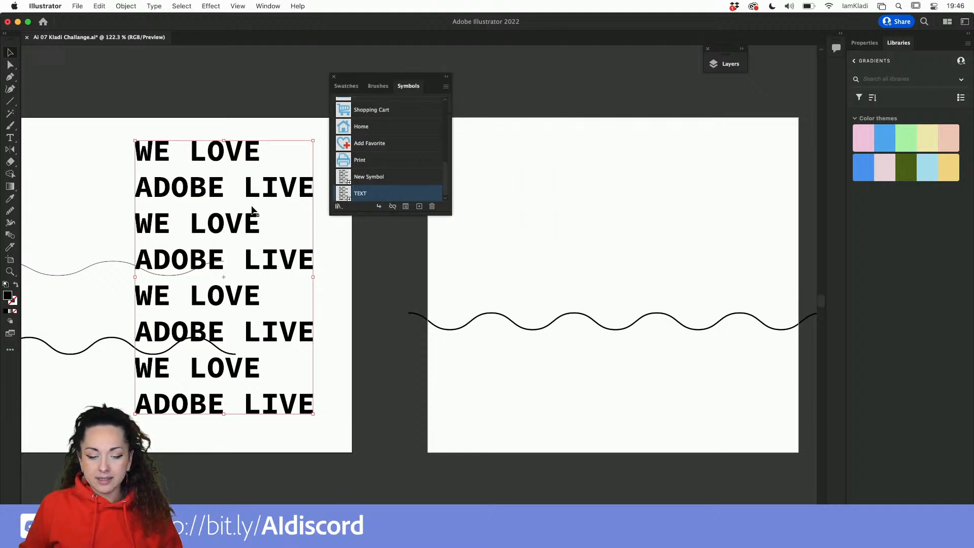
{"action": "key", "text": "shift+super+a"}
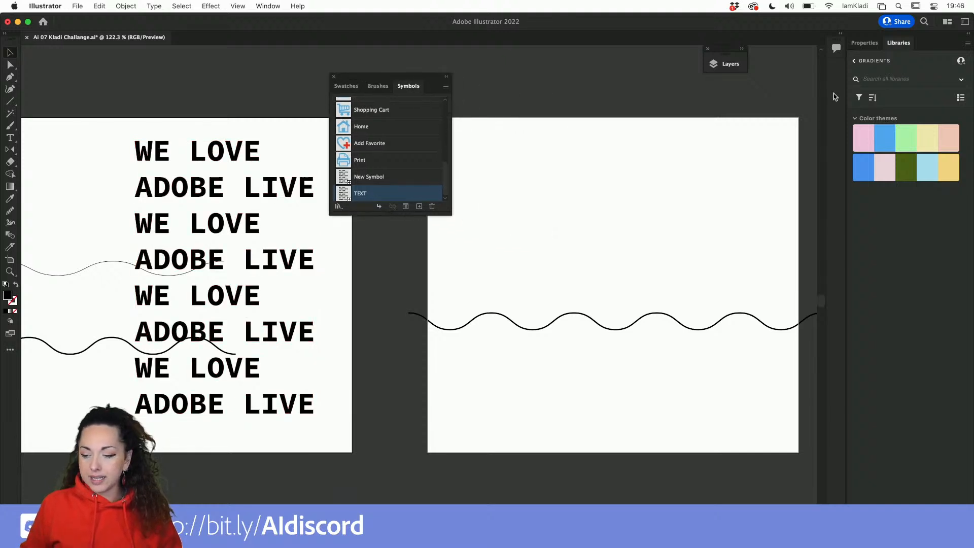
{"action": "left_click", "coordinate": [244, 160]}
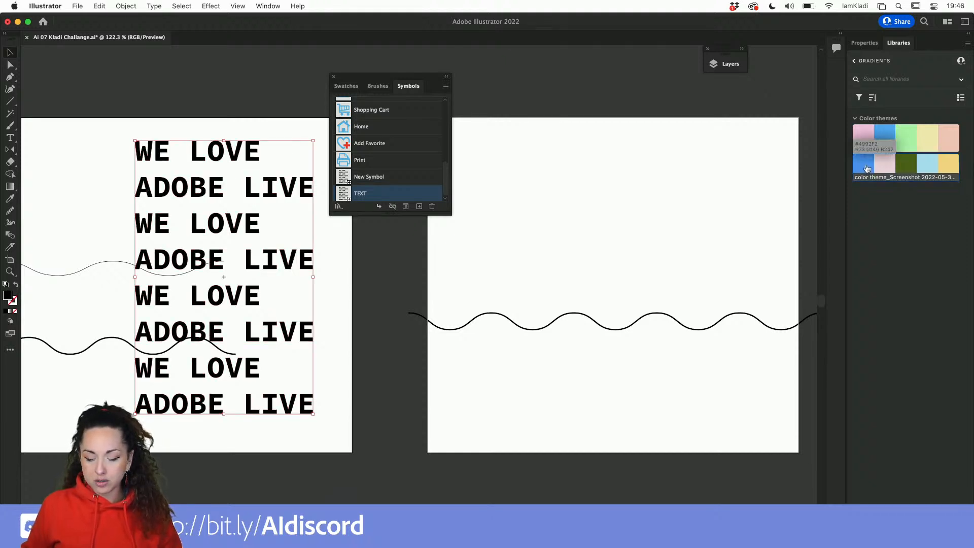
{"action": "scroll", "coordinate": [312, 201], "scroll_direction": "down", "scroll_amount": 4}
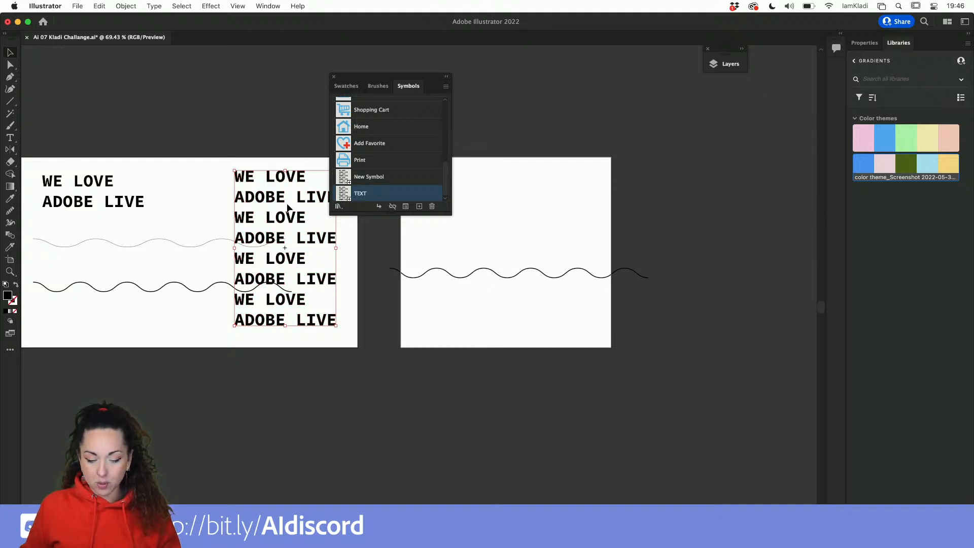
{"action": "left_click", "coordinate": [603, 138]}
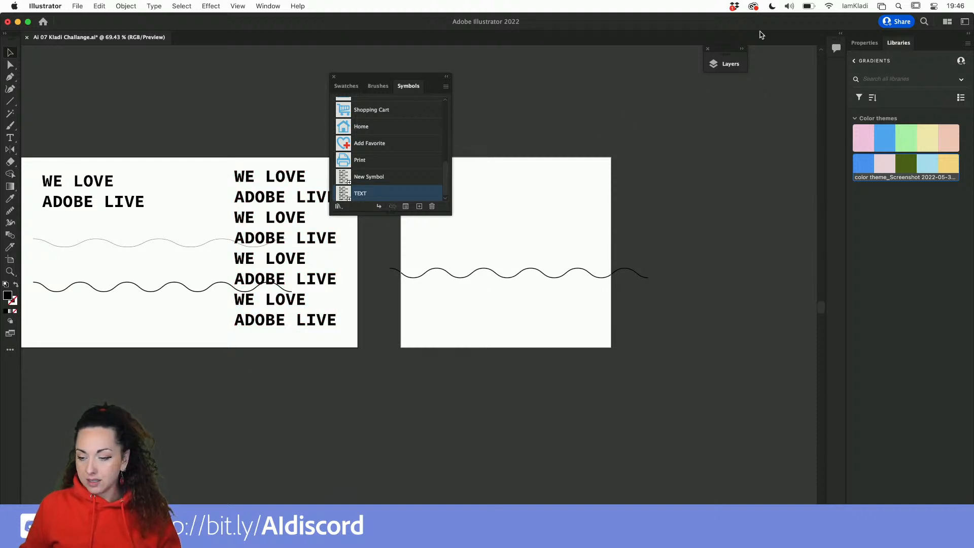
{"action": "left_click", "coordinate": [865, 44]}
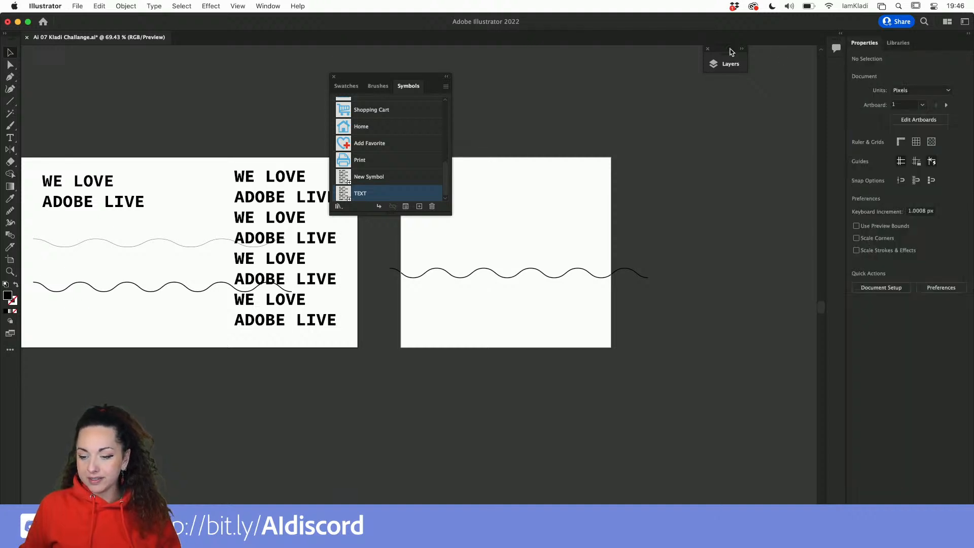
{"action": "left_click", "coordinate": [715, 64]}
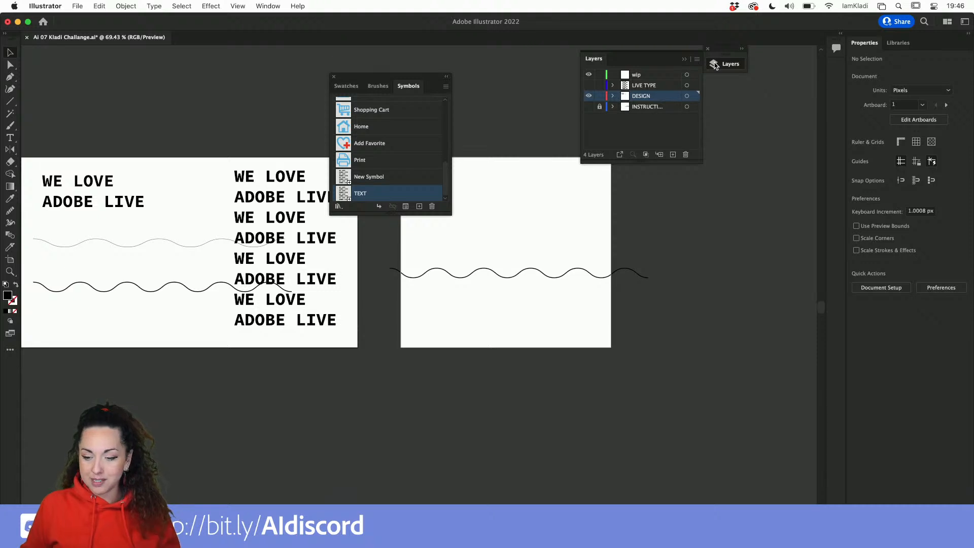
{"action": "left_click", "coordinate": [589, 85]}
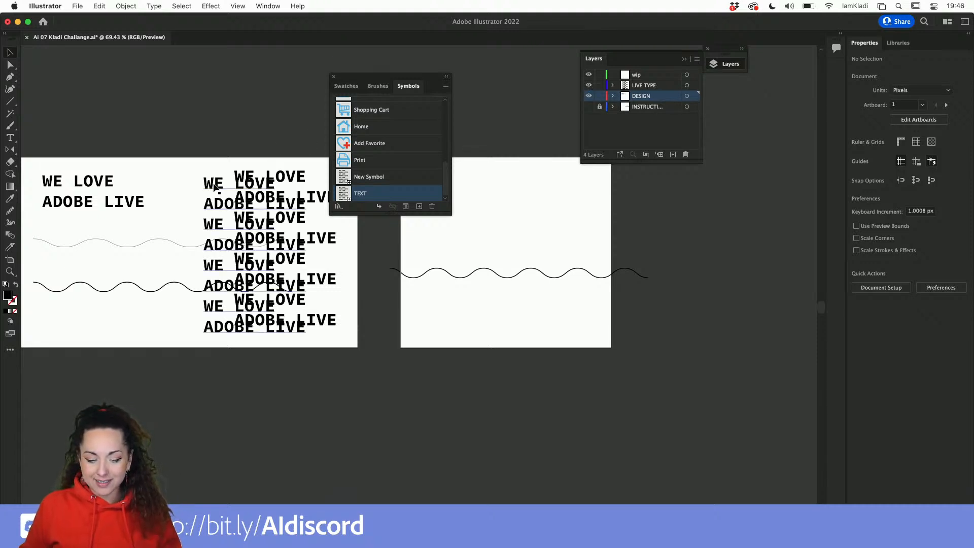
Move the live text block below the first artboard and convert it to outlines.
{"action": "left_click_drag", "start_coordinate": [215, 188], "coordinate": [208, 378]}
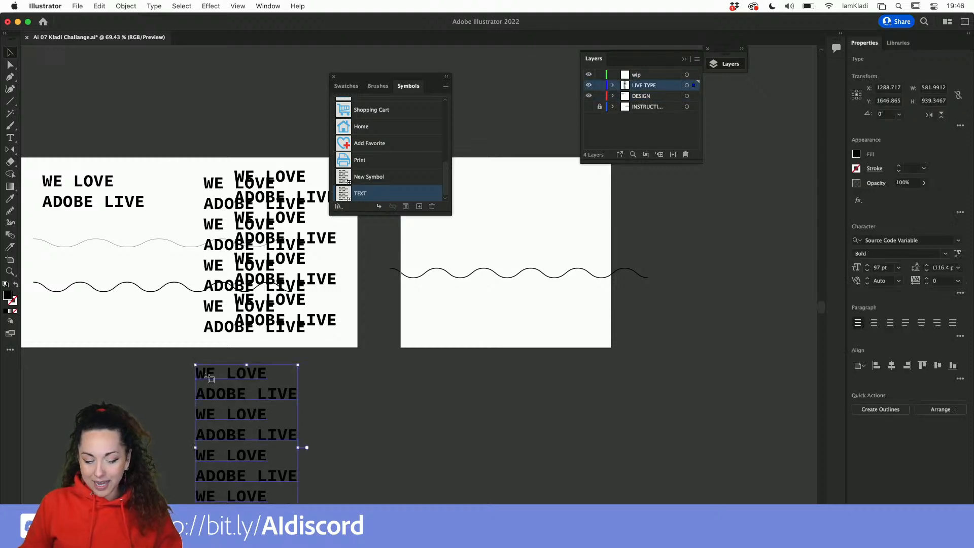
{"action": "key", "text": "shift+o"}
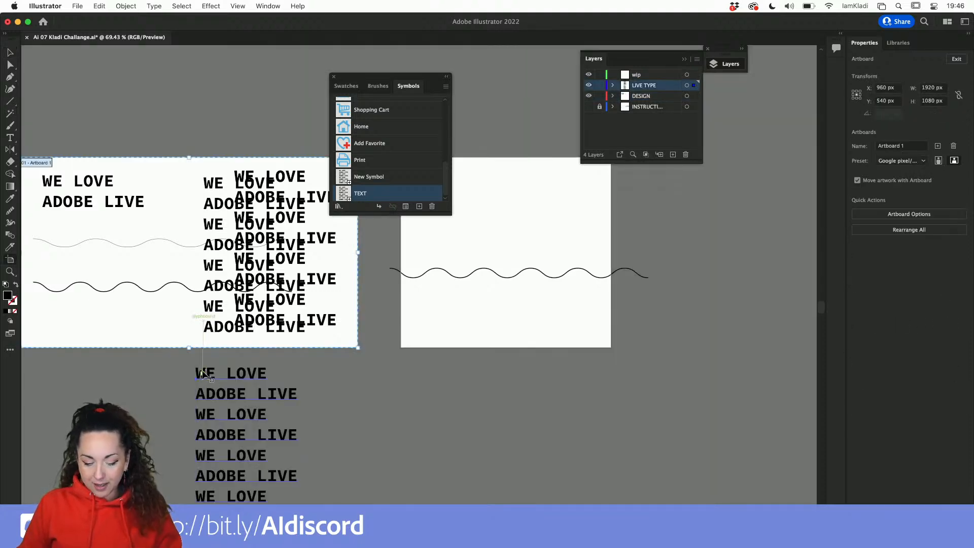
{"action": "key", "text": "v"}
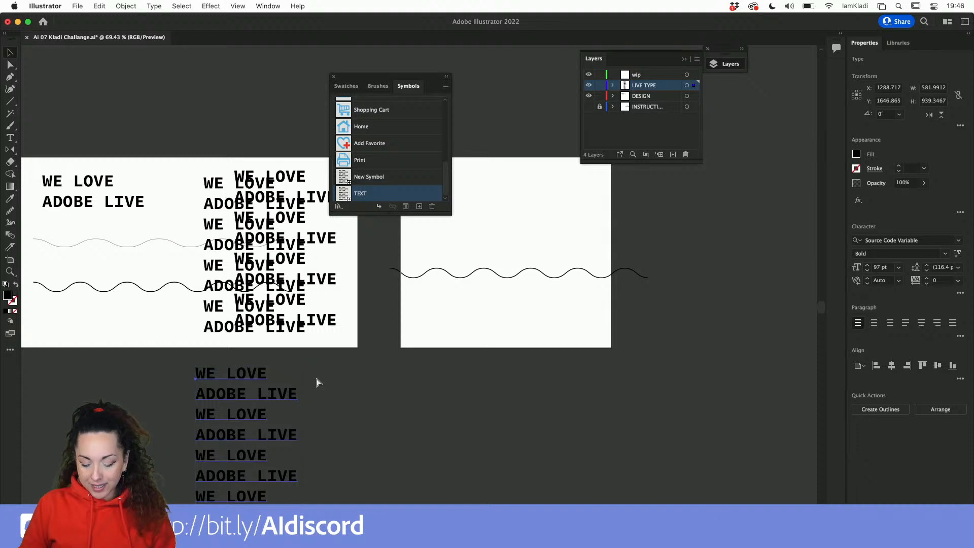
{"action": "key", "text": "super+shift+o"}
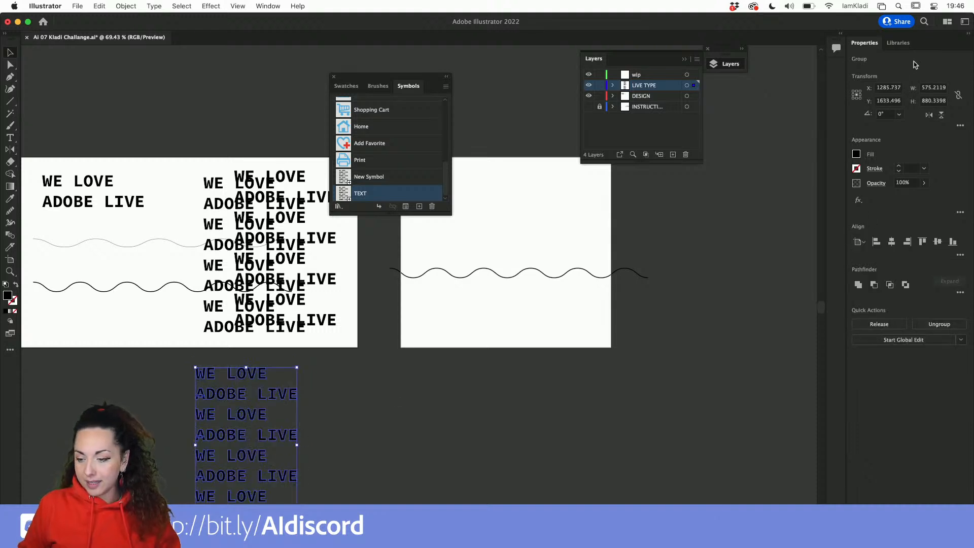
Fill the outlined text with blue from the library color theme and save it as a symbol named TEXT BLUE.
{"action": "left_click", "coordinate": [898, 45]}
{"action": "left_click", "coordinate": [887, 146]}
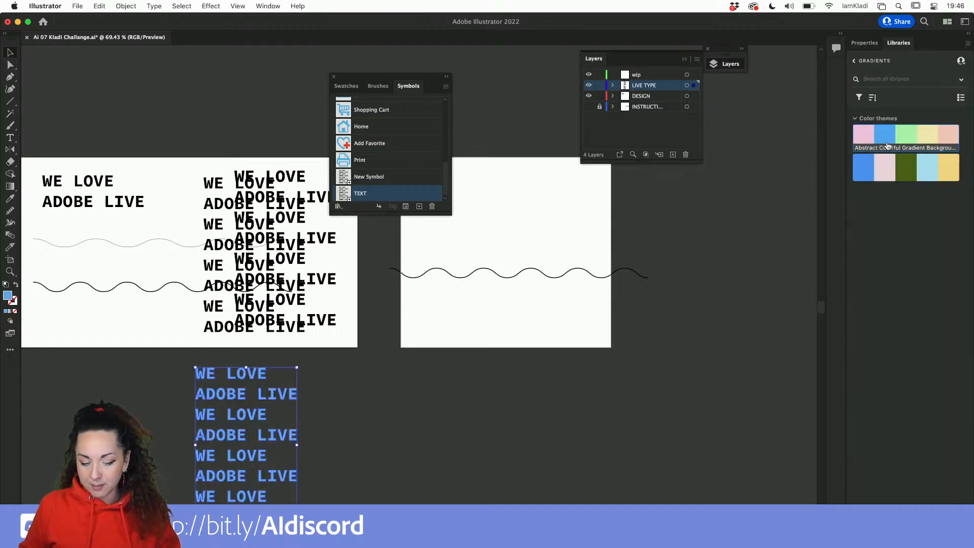
{"action": "left_click", "coordinate": [419, 206]}
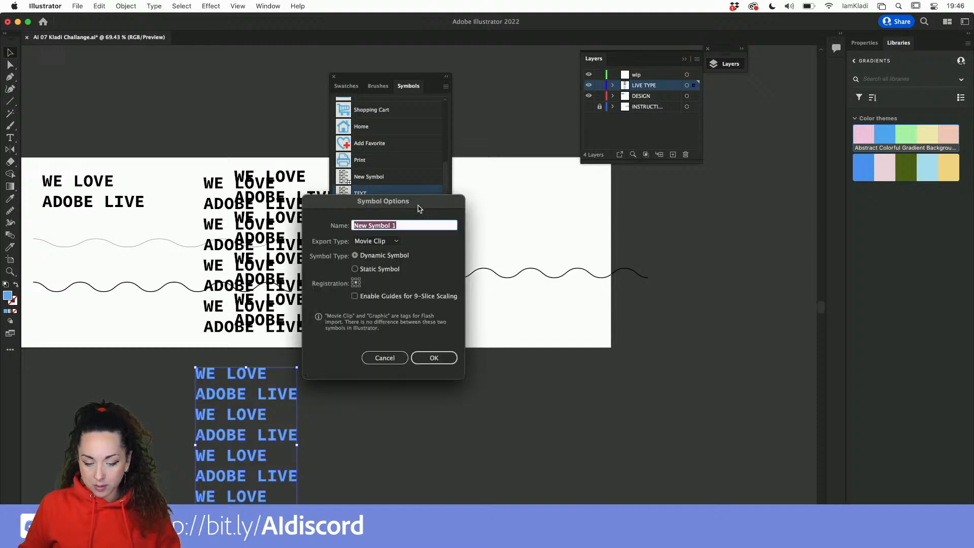
{"action": "type", "text": "TEXT"}
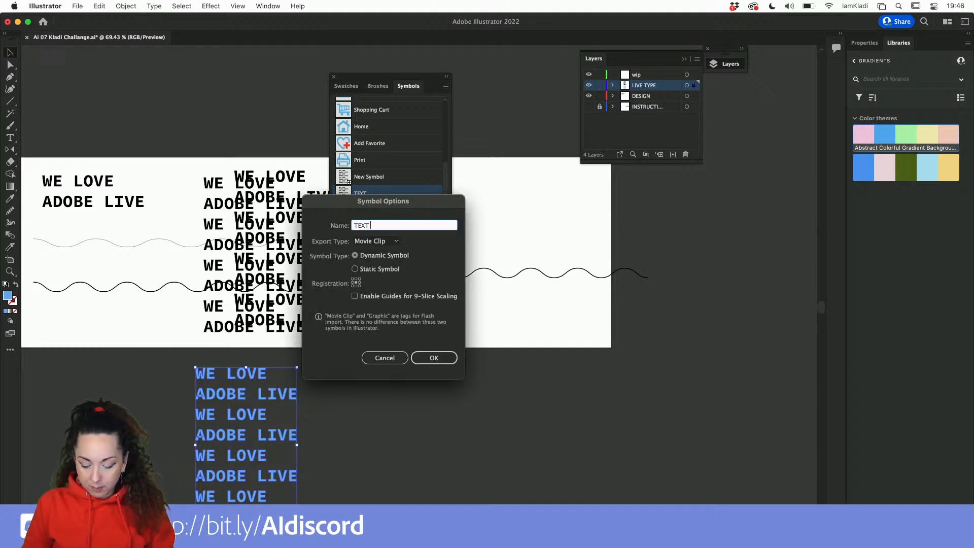
{"action": "type", "text": " BLUE"}
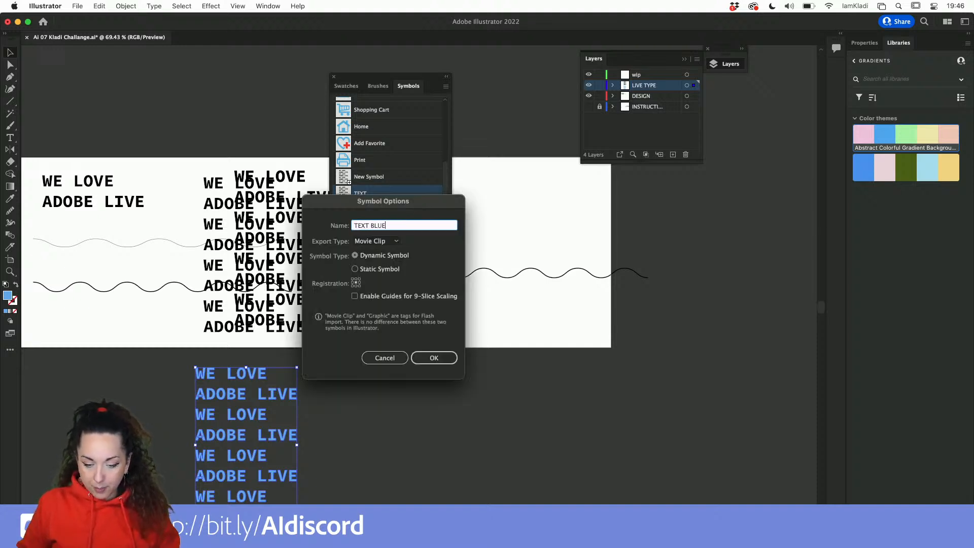
{"action": "left_click", "coordinate": [434, 358]}
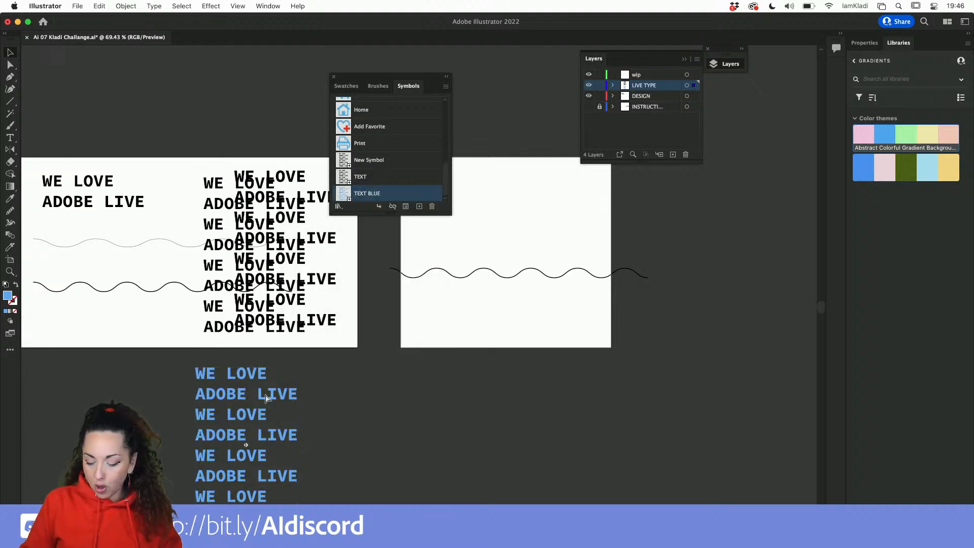
{"action": "key", "text": "Delete"}
{"action": "left_click", "coordinate": [645, 97]}
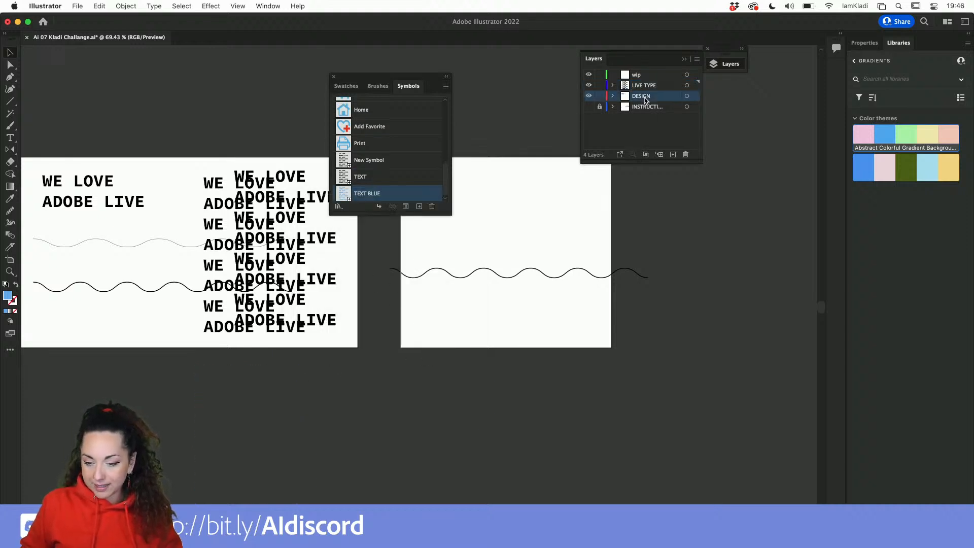
{"action": "key", "text": "super+z"}
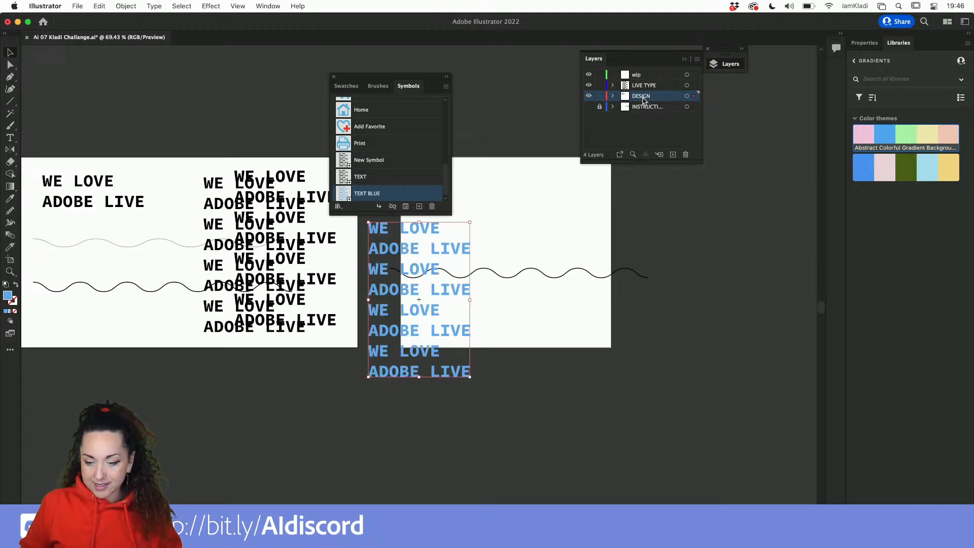
Hide the LIVE TYPE layer and move the blue text block onto the first artboard beside the black text.
{"action": "left_click", "coordinate": [589, 86]}
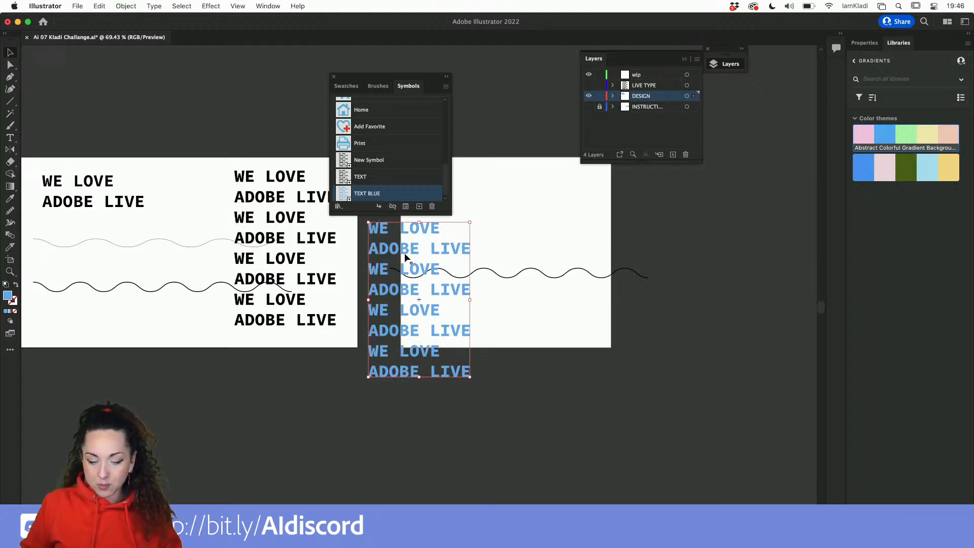
{"action": "left_click_drag", "start_coordinate": [399, 255], "coordinate": [161, 199]}
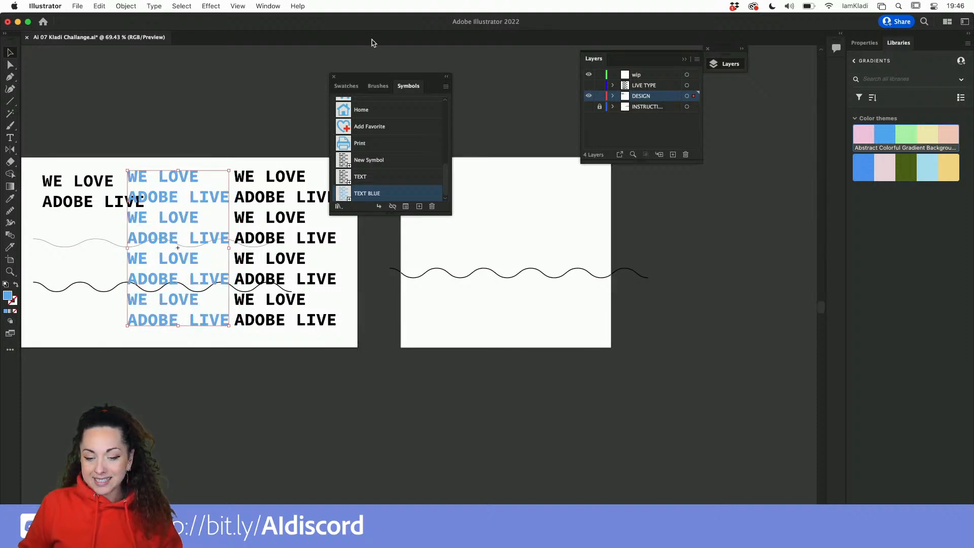
Apply a classic 3D Extrude & Bevel effect to the wavy line on the second artboard with an extrude depth of 1050 pt.
{"action": "left_click_drag", "start_coordinate": [365, 78], "coordinate": [747, 169]}
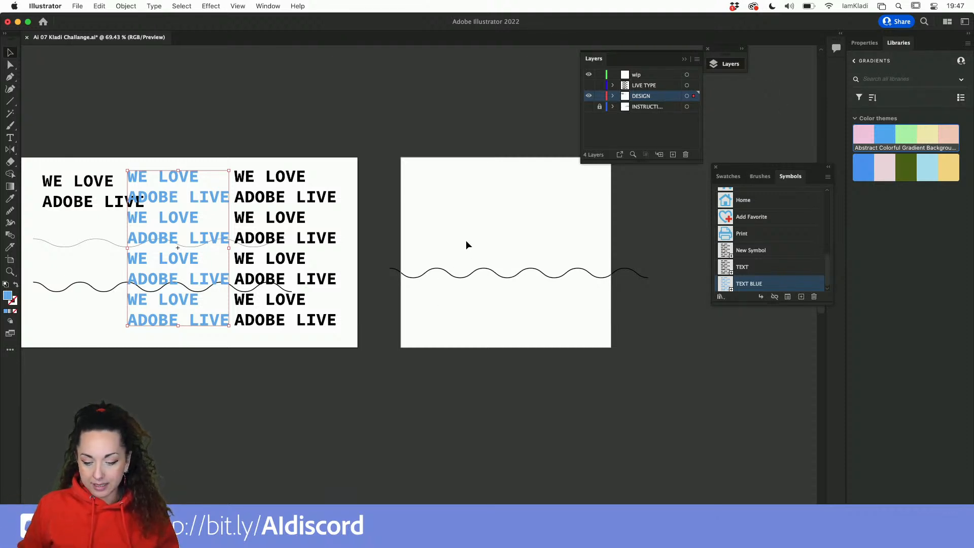
{"action": "left_click", "coordinate": [465, 276]}
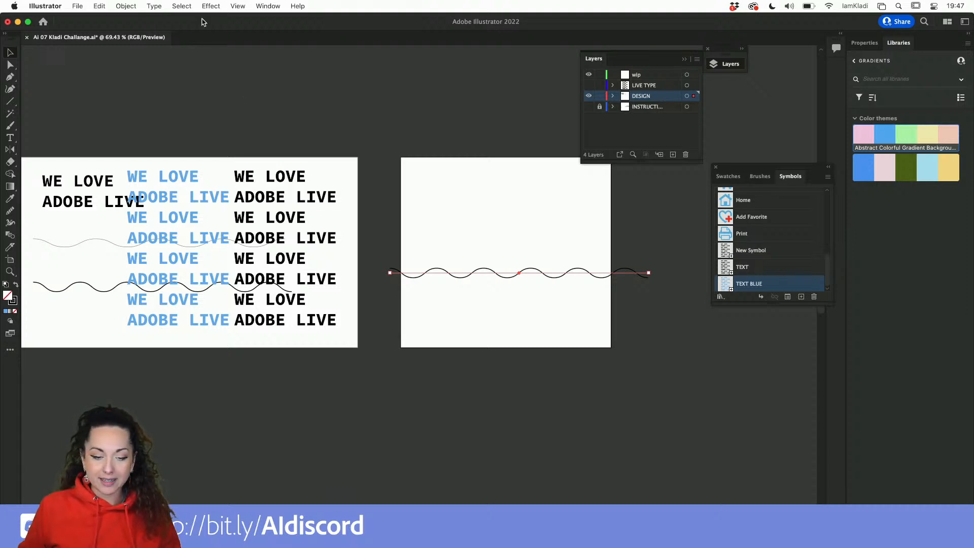
{"action": "left_click", "coordinate": [268, 6]}
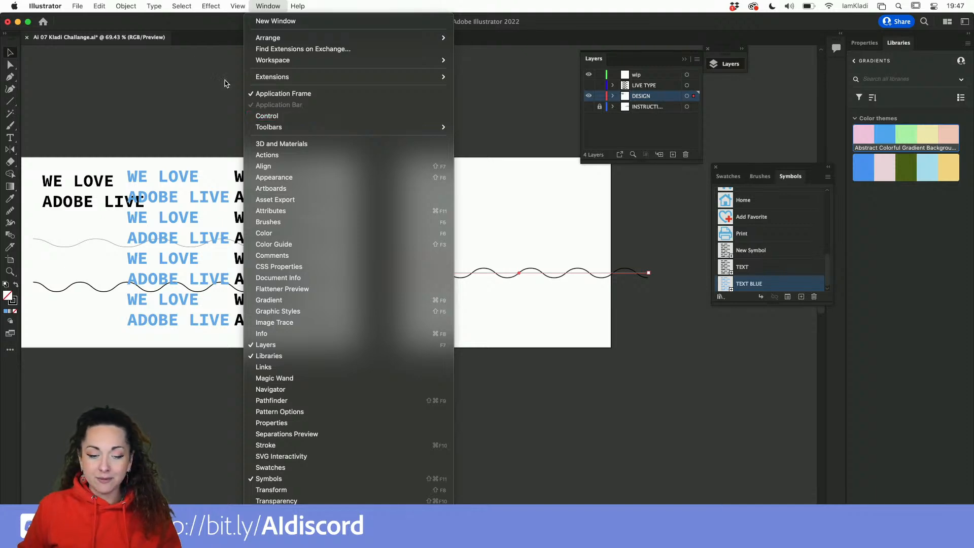
{"action": "mouse_move", "coordinate": [221, 5]}
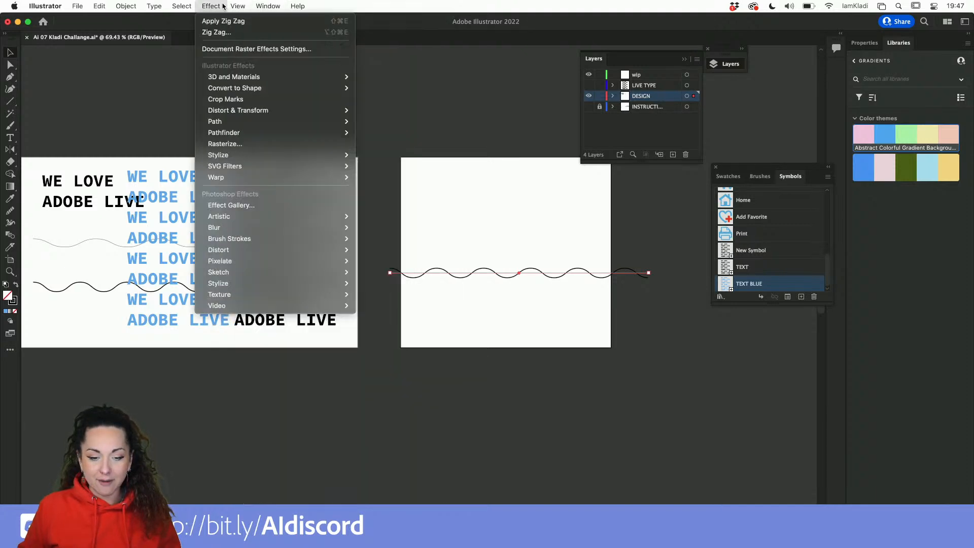
{"action": "mouse_move", "coordinate": [237, 79]}
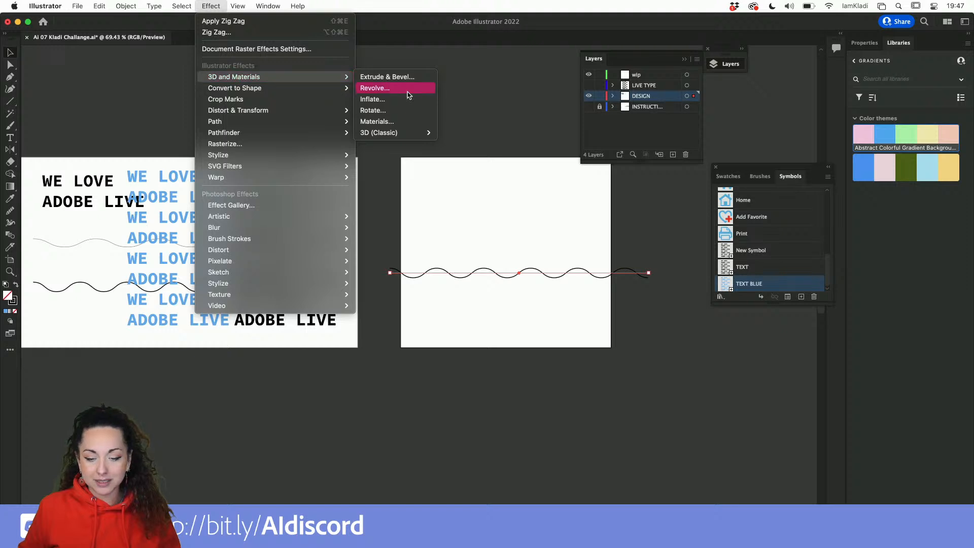
{"action": "mouse_move", "coordinate": [401, 136]}
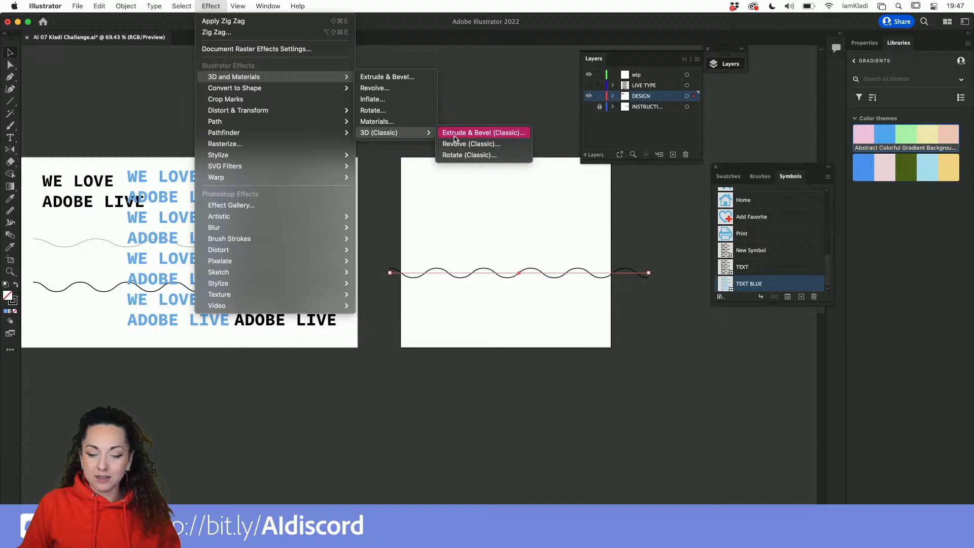
{"action": "left_click", "coordinate": [454, 133]}
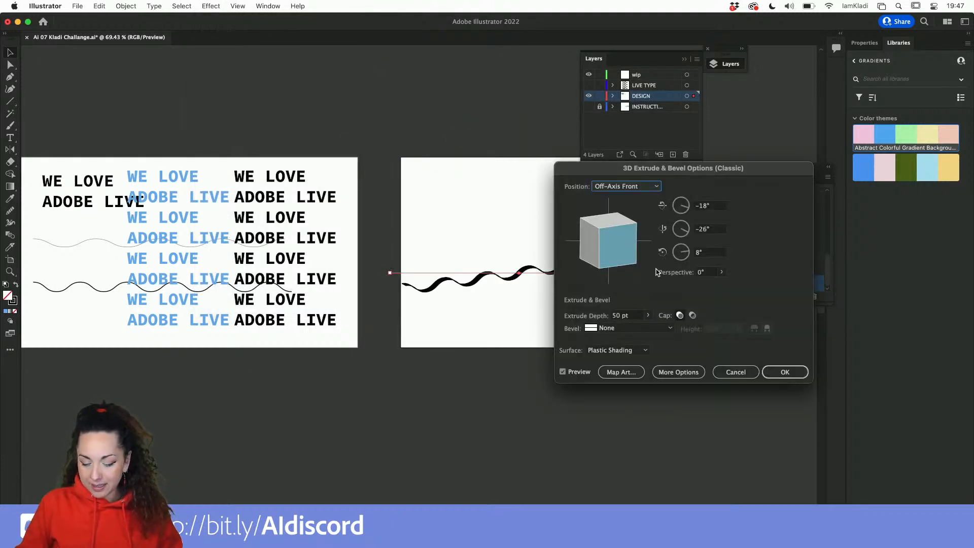
{"action": "left_click", "coordinate": [646, 316]}
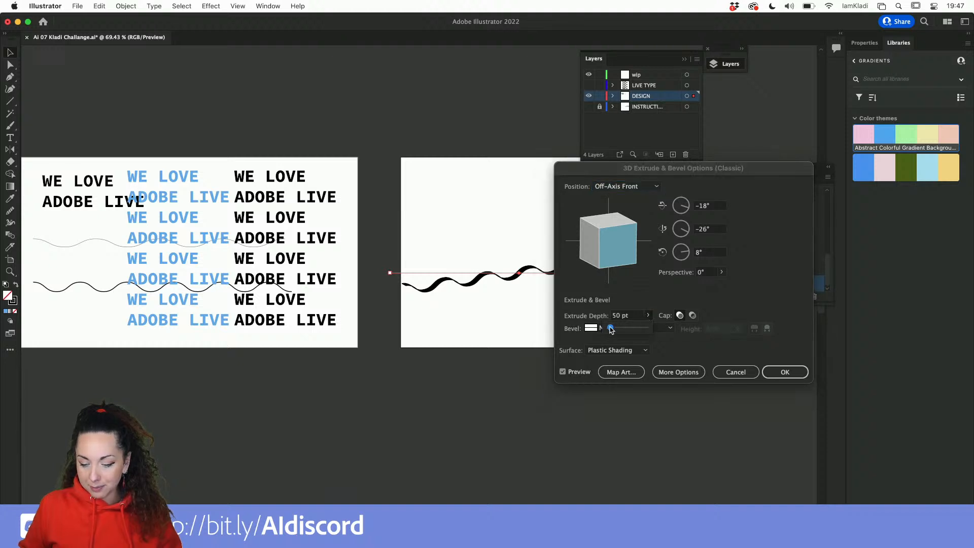
{"action": "left_click_drag", "start_coordinate": [611, 327], "coordinate": [629, 329]}
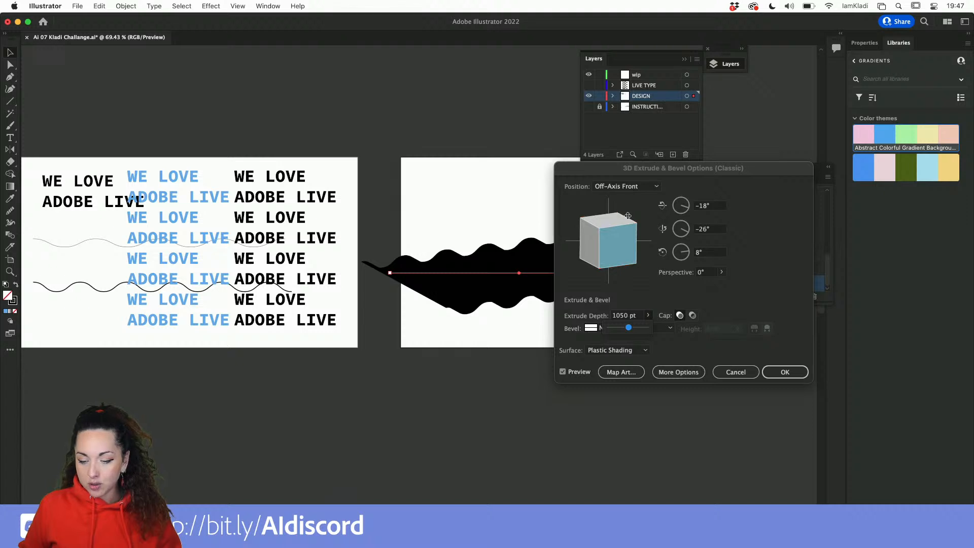
Rotate the extrusion to about -45°, 4°, -81° and set the surface to No Shading.
{"action": "left_click_drag", "start_coordinate": [628, 215], "coordinate": [593, 221]}
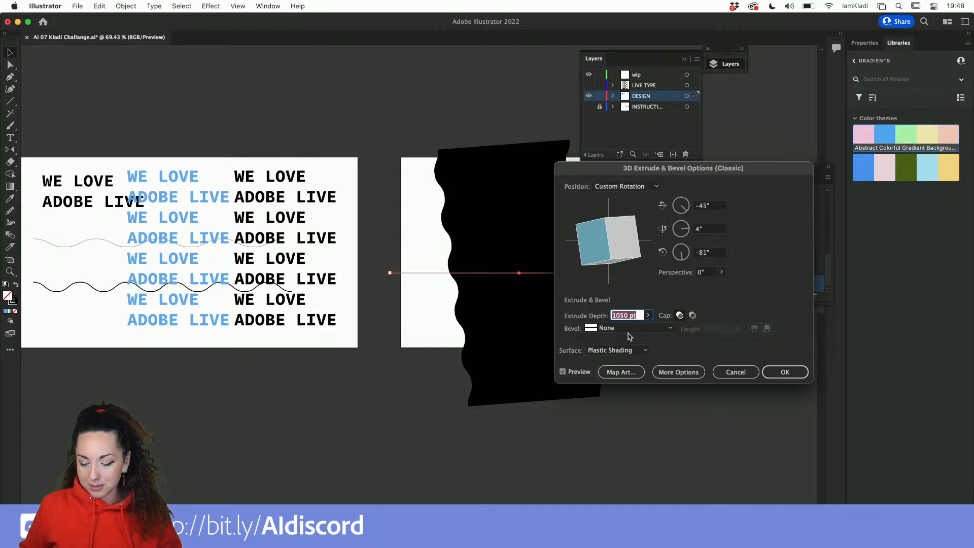
{"action": "left_click", "coordinate": [619, 350]}
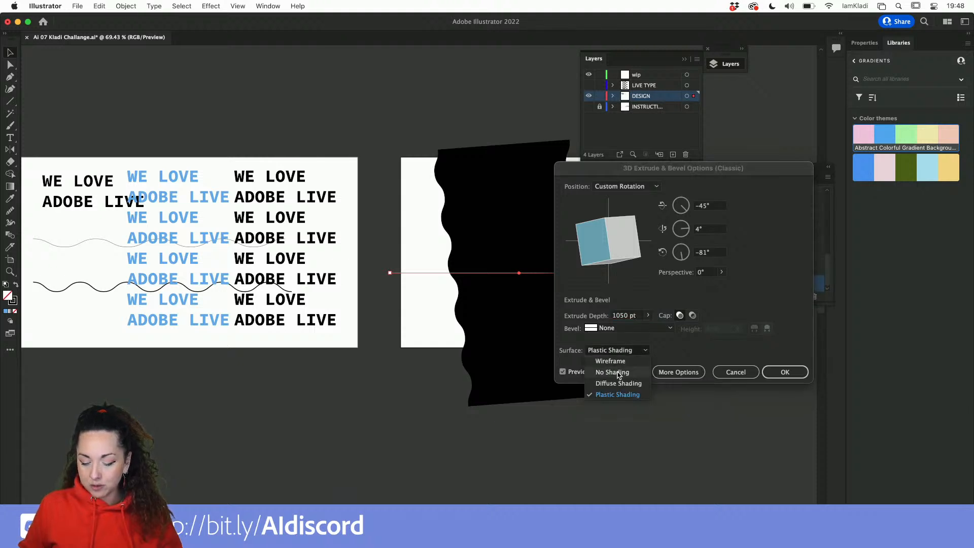
{"action": "left_click", "coordinate": [618, 373]}
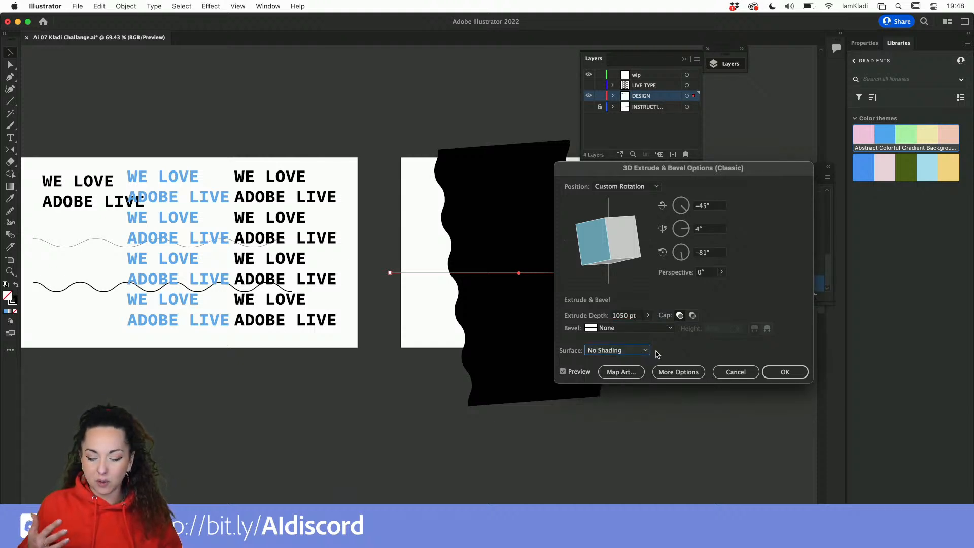
{"action": "key", "text": "alt+super+8"}
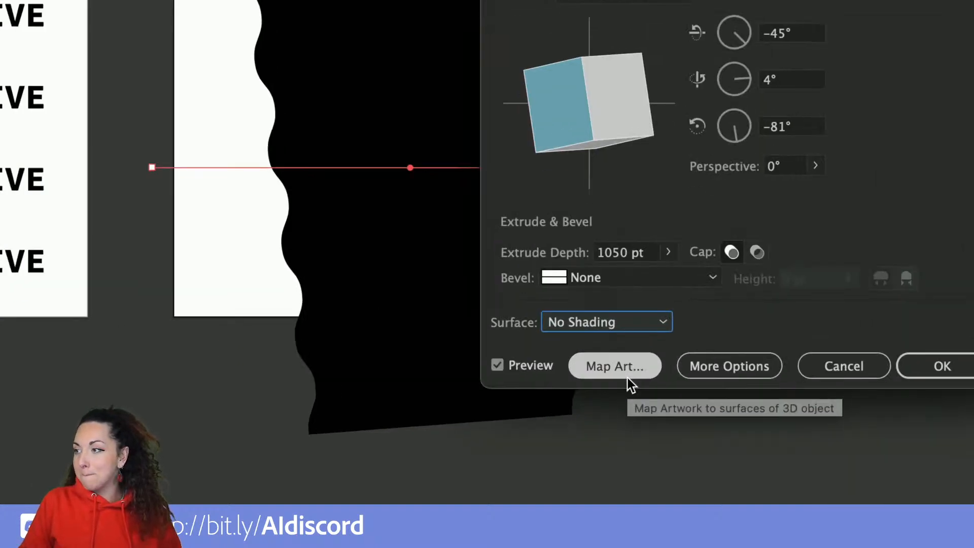
{"action": "key", "text": "alt+super+8"}
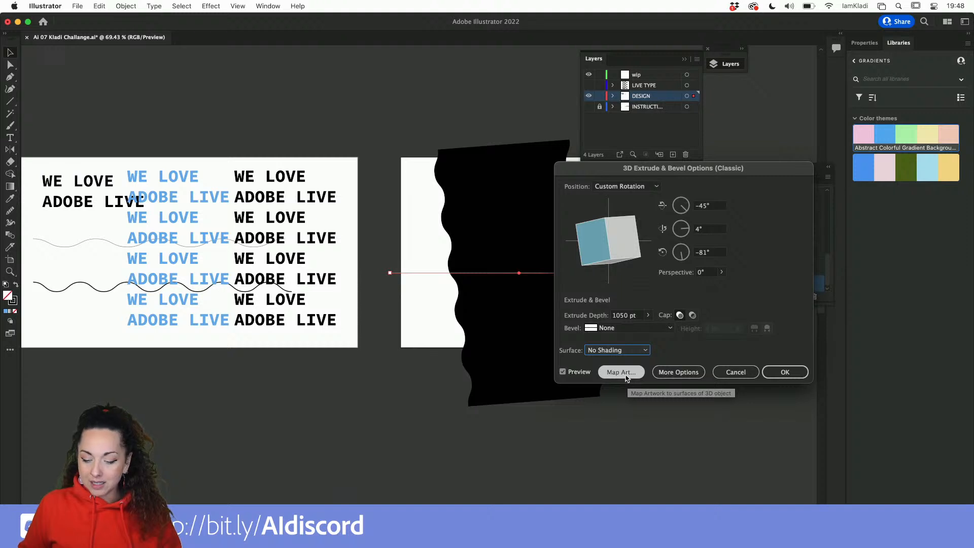
Open Map Art for the extrusion and enable Preview and Invisible Geometry.
{"action": "left_click", "coordinate": [625, 373]}
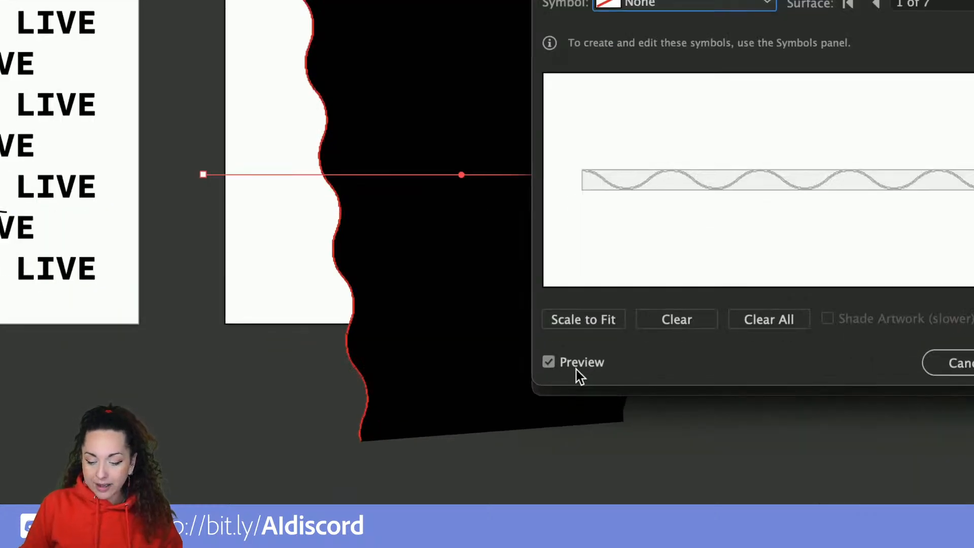
{"action": "left_click", "coordinate": [550, 362]}
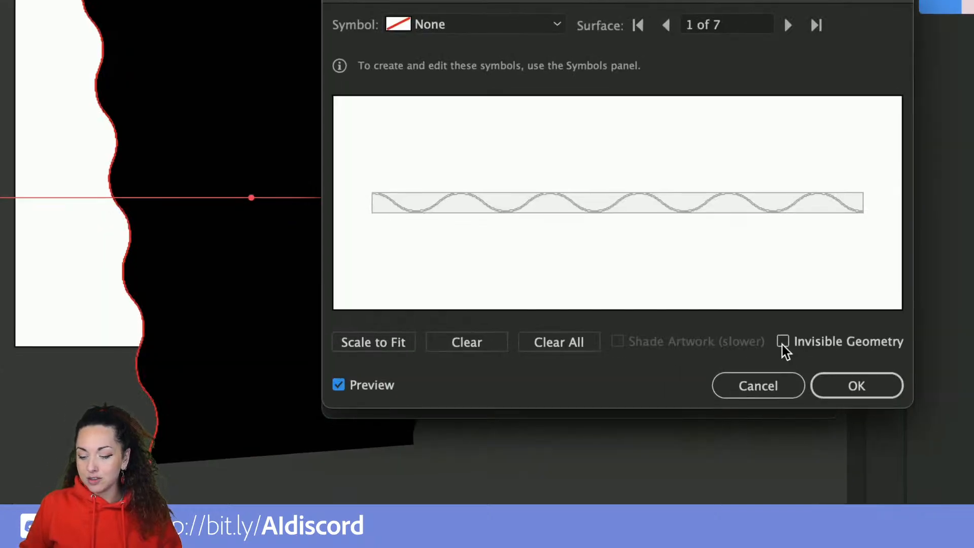
{"action": "left_click", "coordinate": [782, 342]}
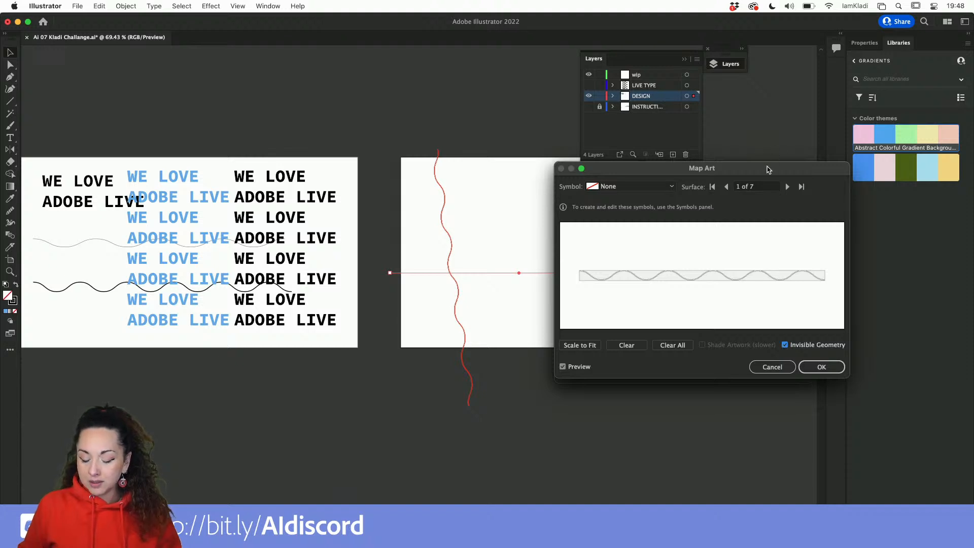
{"action": "left_click_drag", "start_coordinate": [768, 169], "coordinate": [731, 159]}
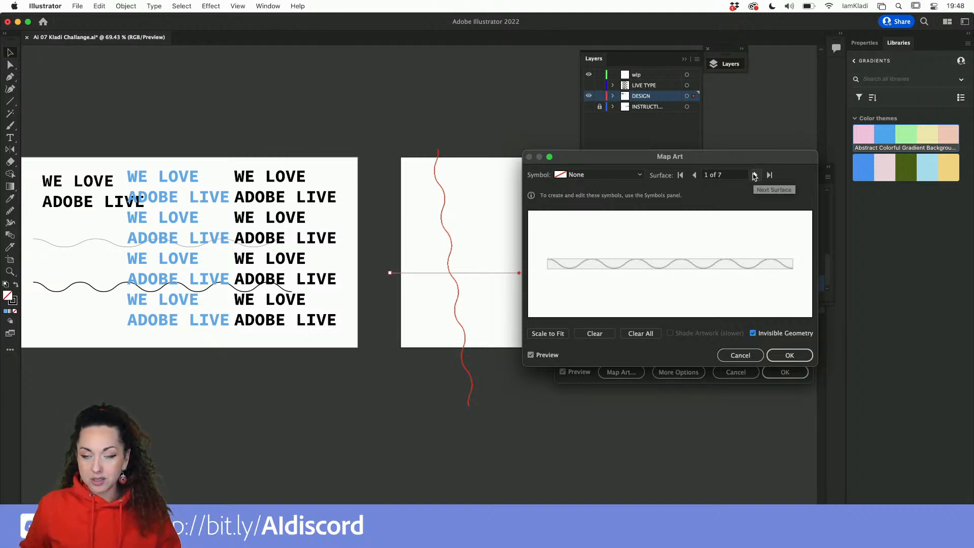
Map the TEXT symbol onto surface 7 of 7 of the extruded wave.
{"action": "left_click", "coordinate": [754, 175]}
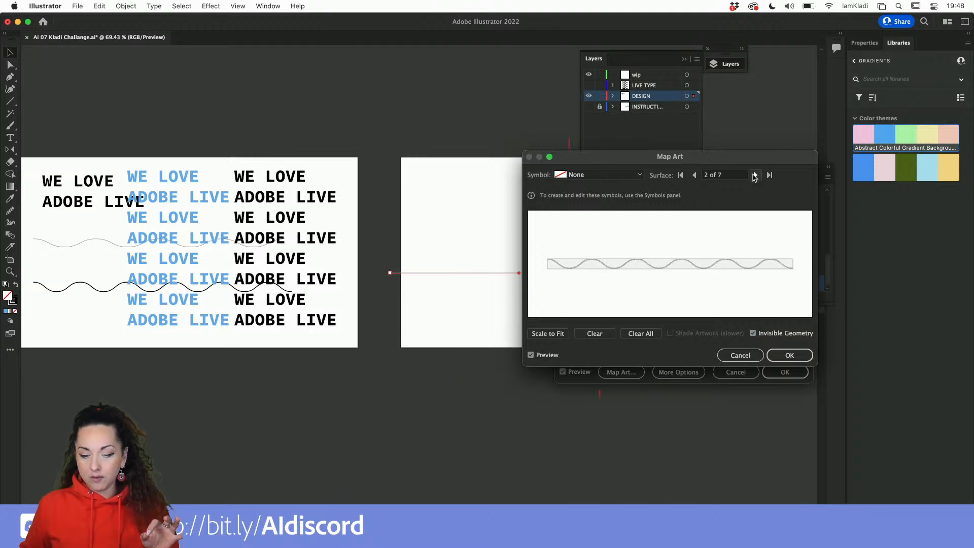
{"action": "left_click", "coordinate": [754, 175]}
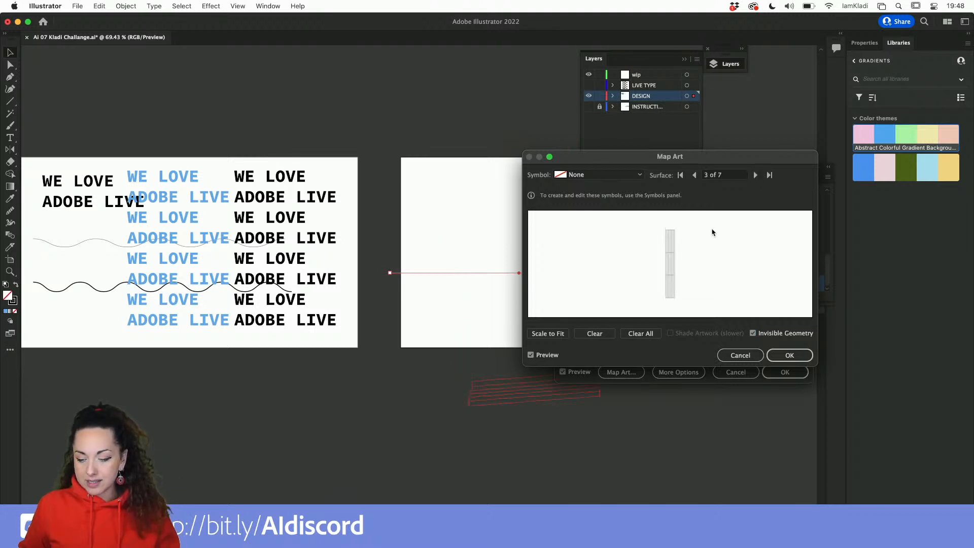
{"action": "left_click", "coordinate": [754, 175]}
{"action": "left_click_drag", "start_coordinate": [741, 156], "coordinate": [792, 153]}
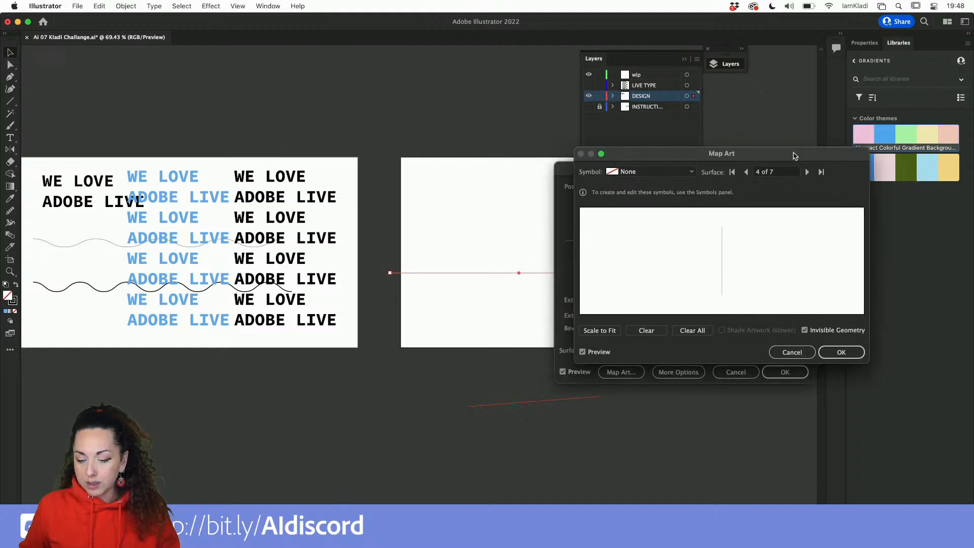
{"action": "left_click", "coordinate": [804, 174]}
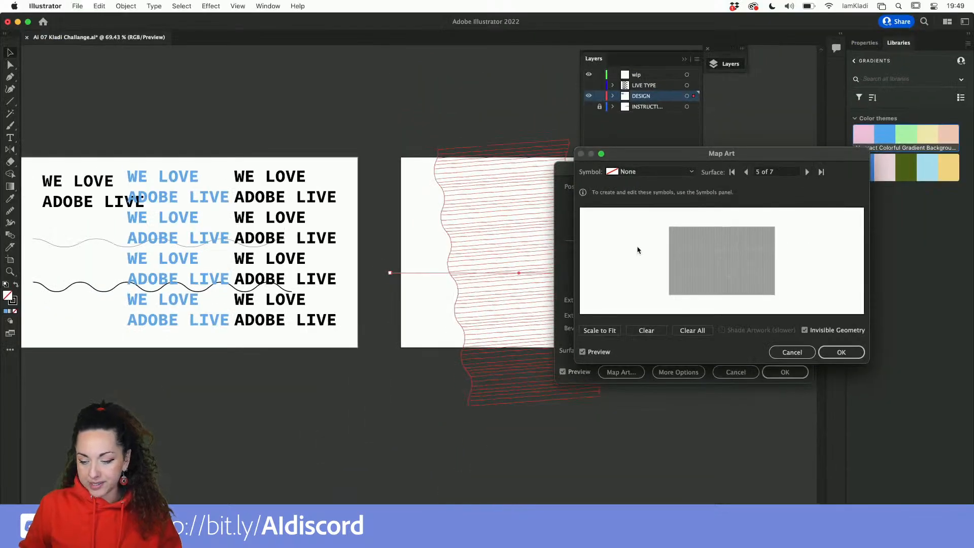
{"action": "left_click", "coordinate": [808, 173]}
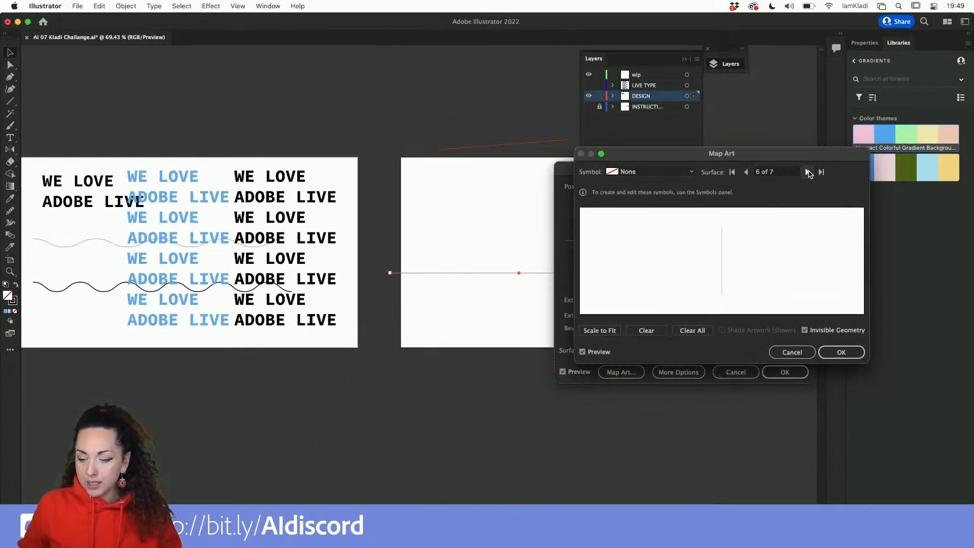
{"action": "left_click", "coordinate": [807, 173]}
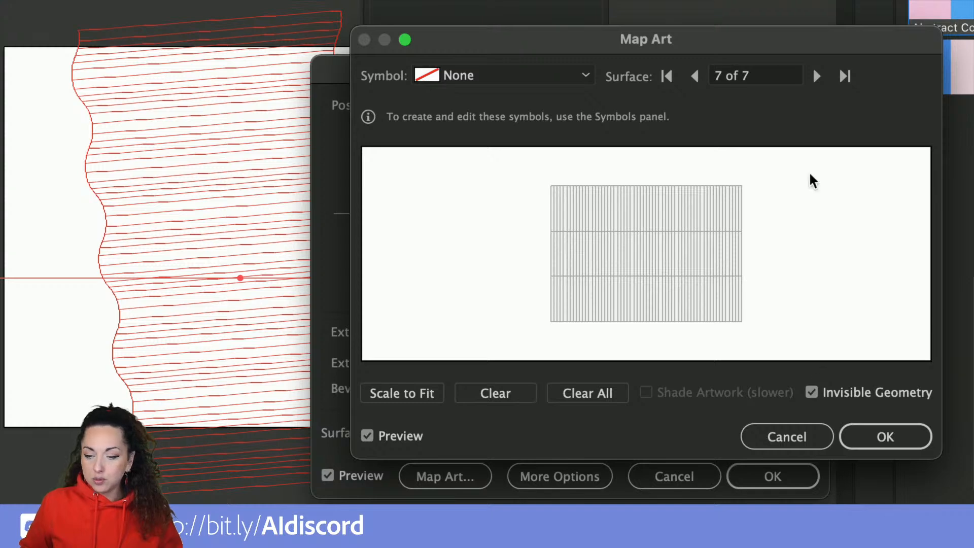
{"action": "left_click", "coordinate": [694, 76]}
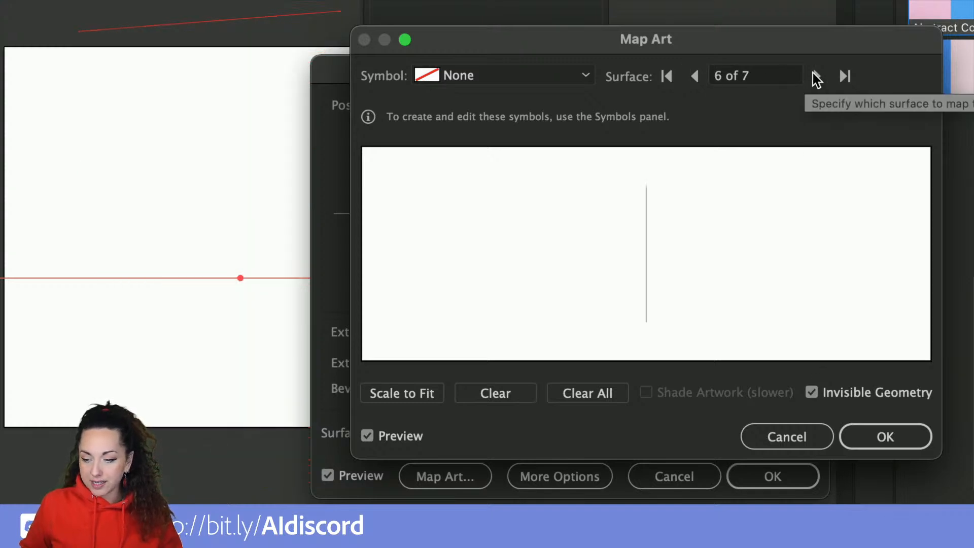
{"action": "left_click", "coordinate": [816, 76]}
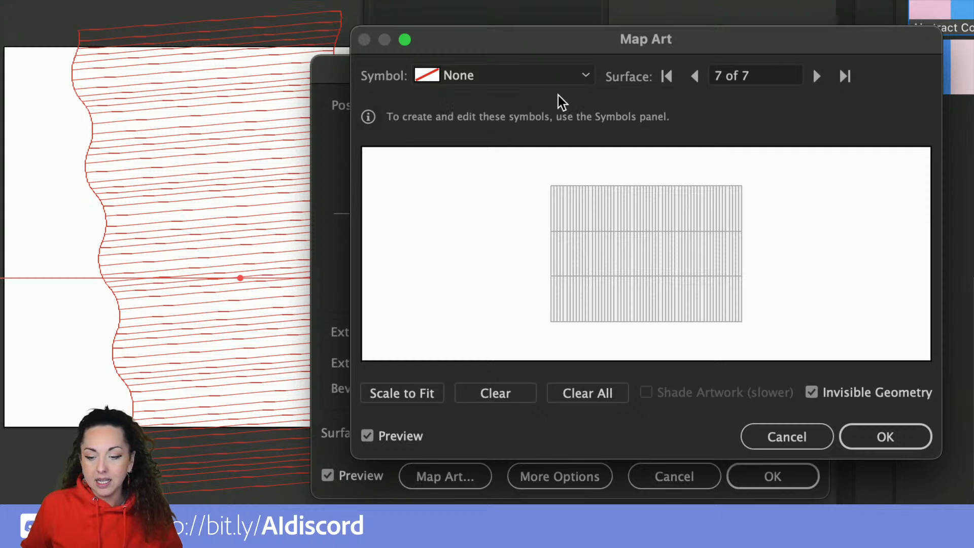
{"action": "left_click", "coordinate": [586, 76]}
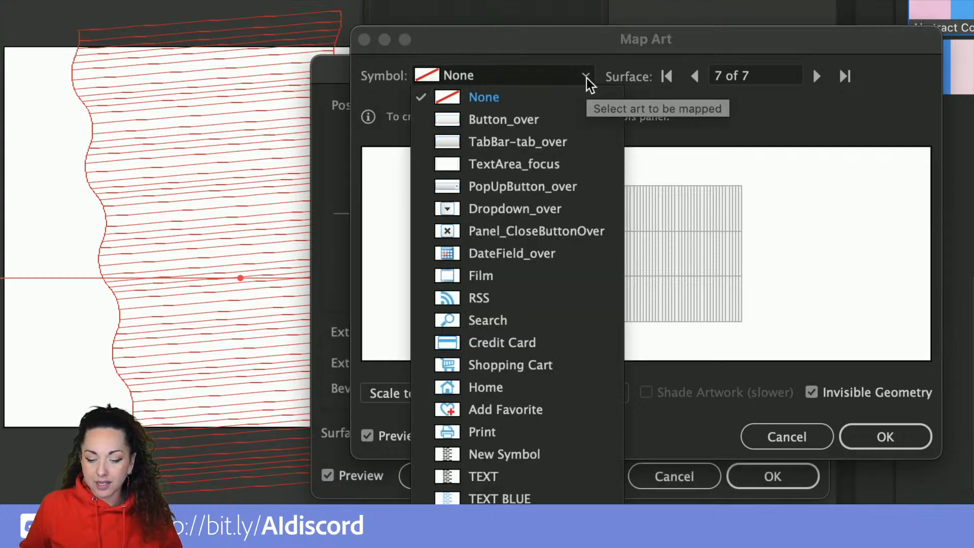
{"action": "left_click", "coordinate": [511, 480]}
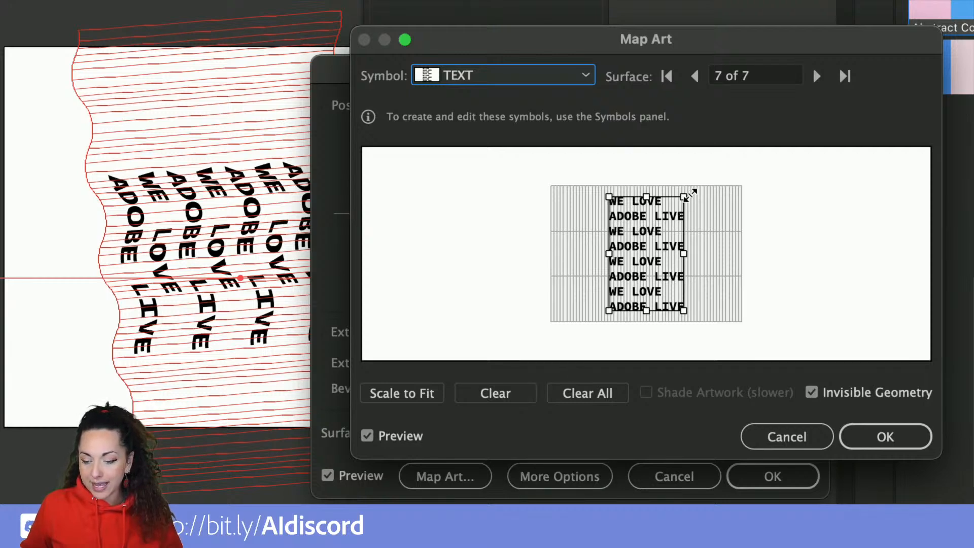
Rotate the mapped TEXT symbol a quarter turn, enlarge it to cover the surface, and apply the 3D effect.
{"action": "left_click_drag", "start_coordinate": [688, 192], "coordinate": [593, 220]}
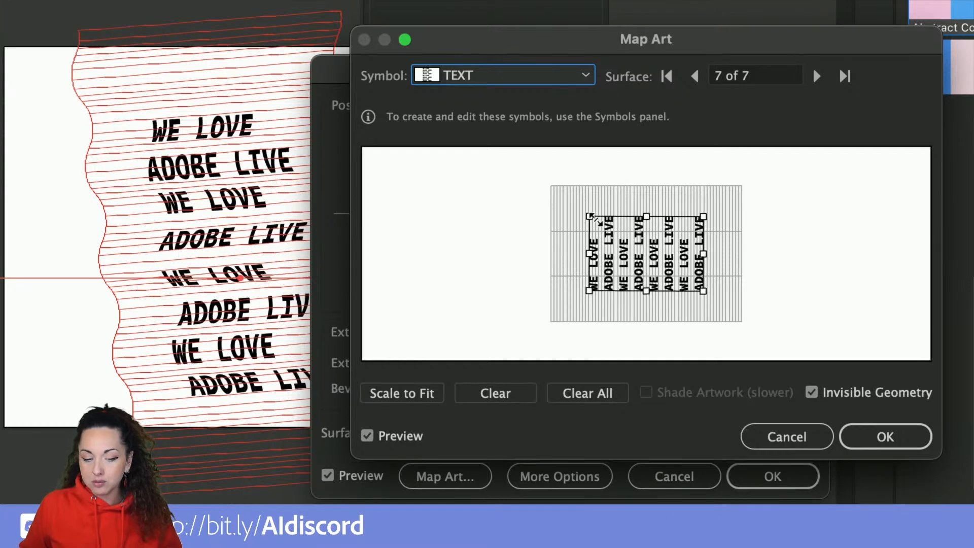
{"action": "left_click_drag", "start_coordinate": [591, 218], "coordinate": [543, 186]}
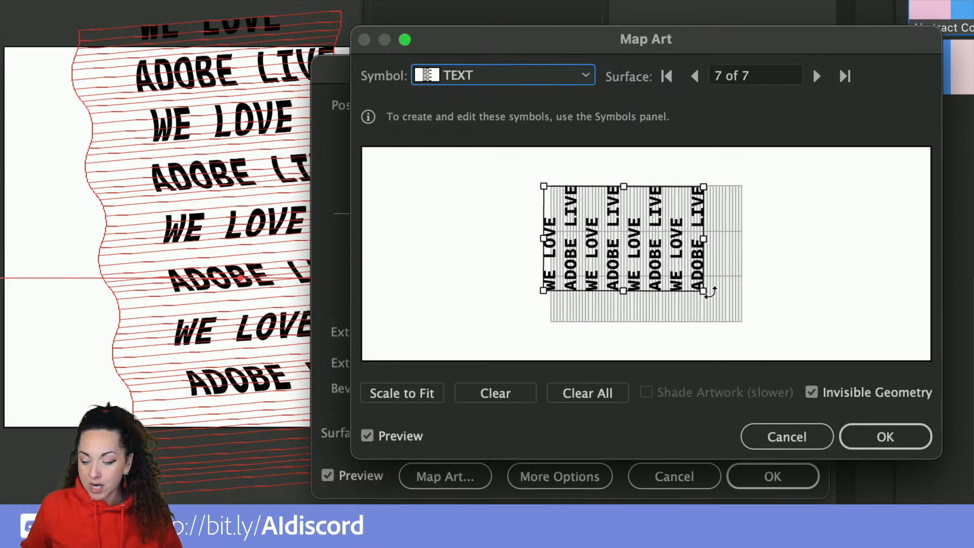
{"action": "left_click_drag", "start_coordinate": [705, 294], "coordinate": [742, 318]}
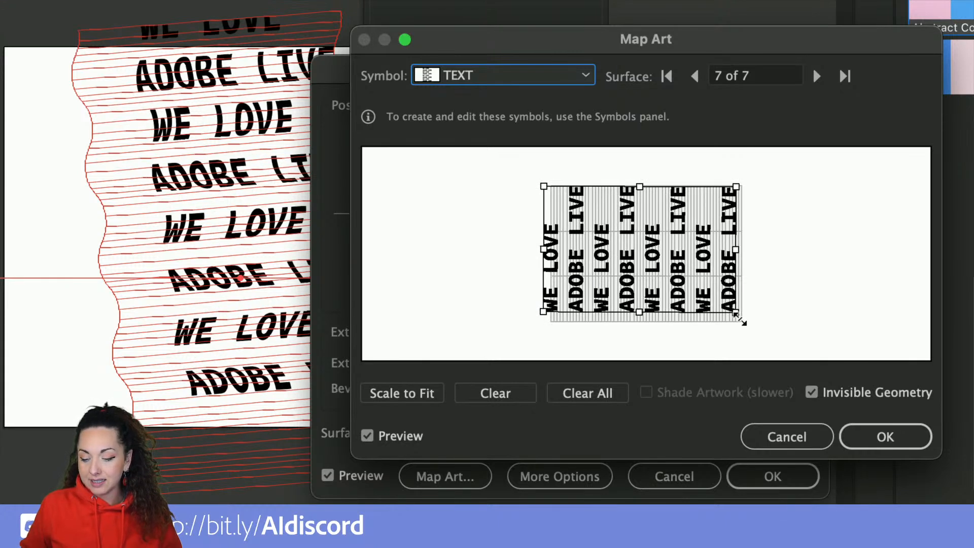
{"action": "left_click_drag", "start_coordinate": [694, 273], "coordinate": [699, 278]}
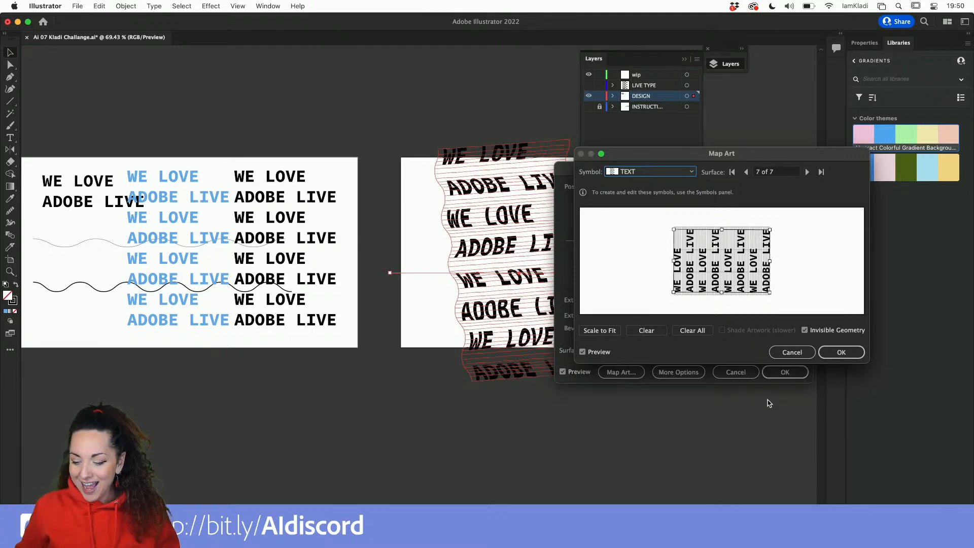
{"action": "left_click", "coordinate": [840, 353]}
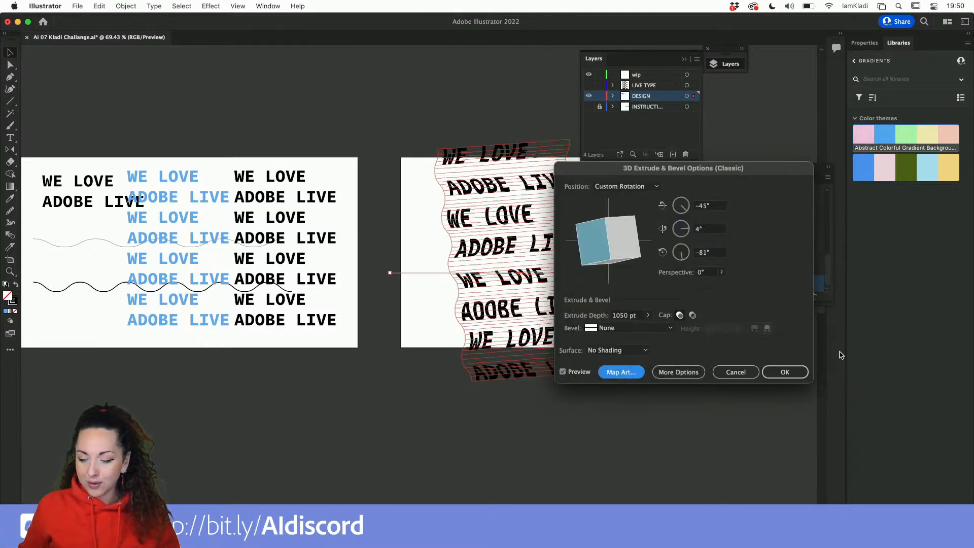
{"action": "left_click", "coordinate": [786, 373]}
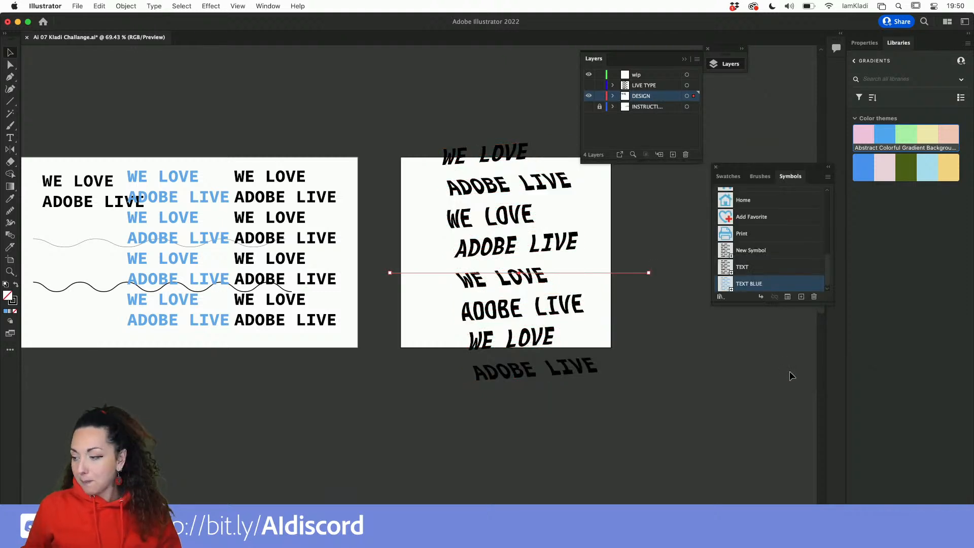
{"action": "scroll", "coordinate": [626, 338], "scroll_direction": "right", "scroll_amount": 1}
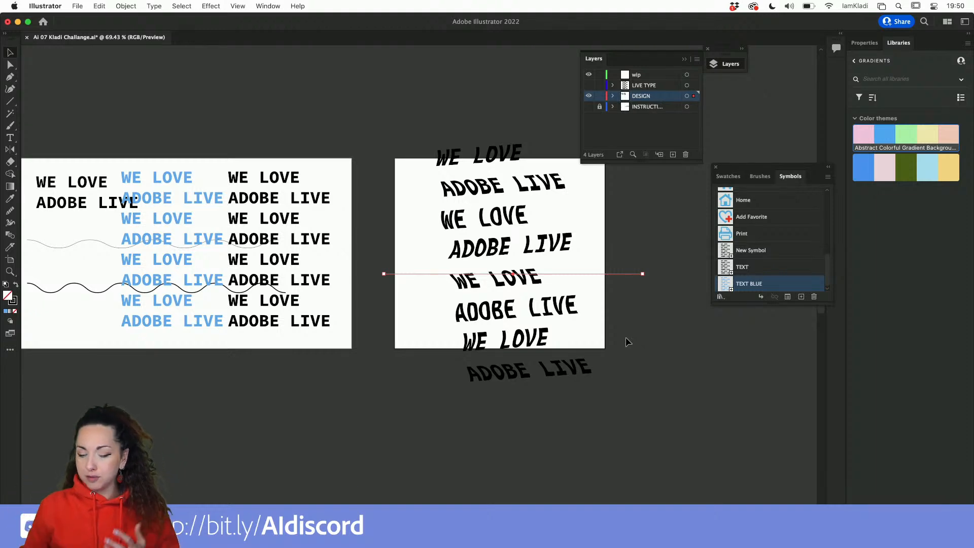
Duplicate the mapped 3D text wave and place the copy to the right of the artboard.
{"action": "scroll", "coordinate": [490, 360], "scroll_direction": "down", "scroll_amount": 2}
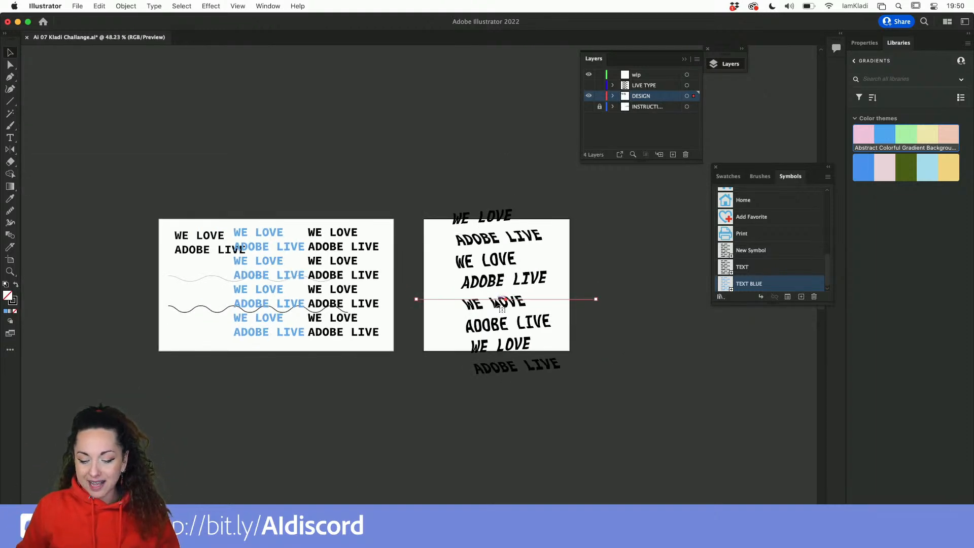
{"action": "left_click_drag", "start_coordinate": [494, 304], "coordinate": [646, 296]}
{"action": "scroll", "coordinate": [650, 297], "scroll_direction": "right", "scroll_amount": 3}
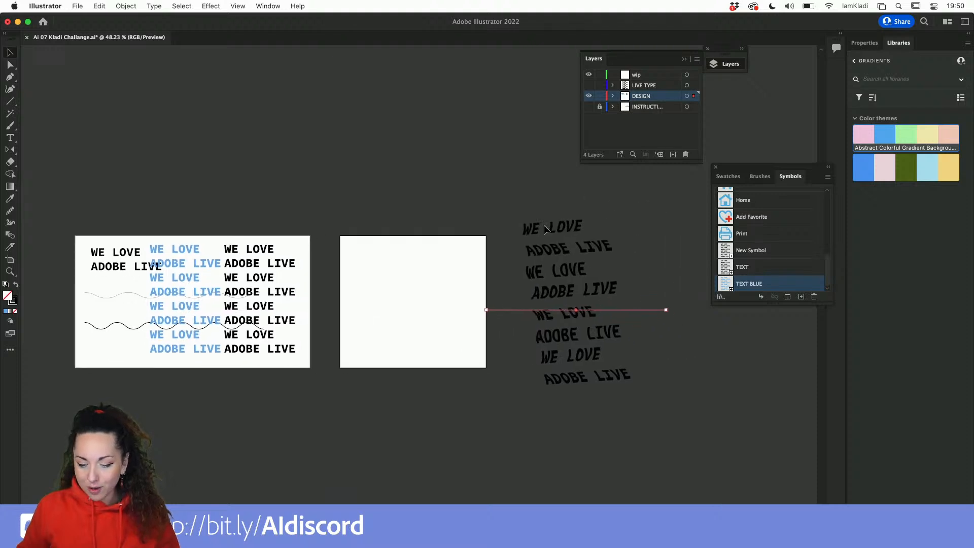
{"action": "left_click_drag", "start_coordinate": [574, 293], "coordinate": [548, 298]}
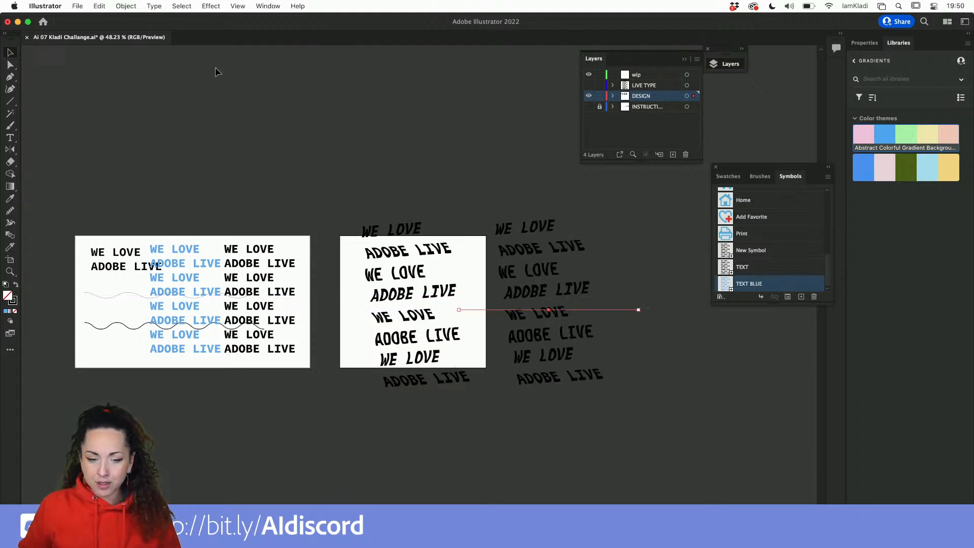
Open the Appearance panel and position it beside the Symbols panel, enlarging it.
{"action": "left_click", "coordinate": [265, 6]}
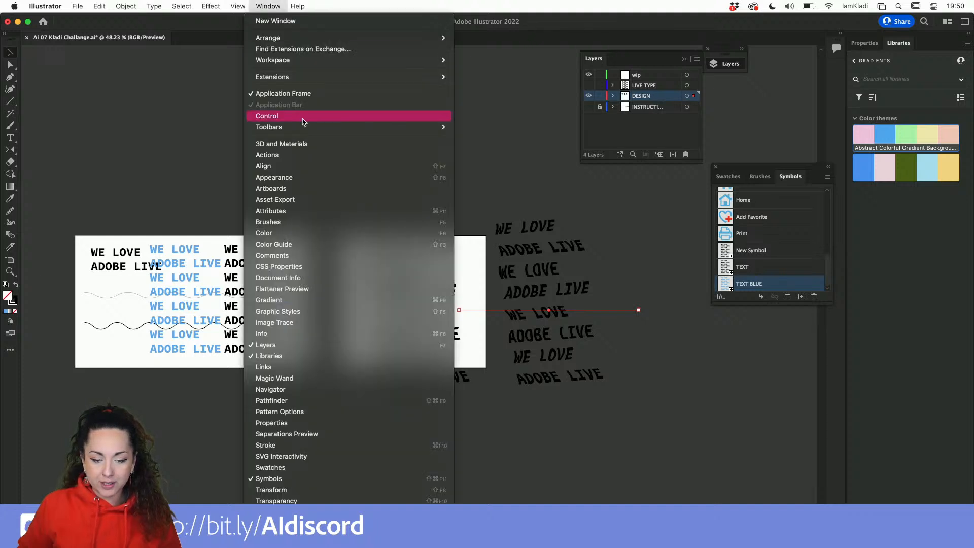
{"action": "left_click", "coordinate": [302, 180]}
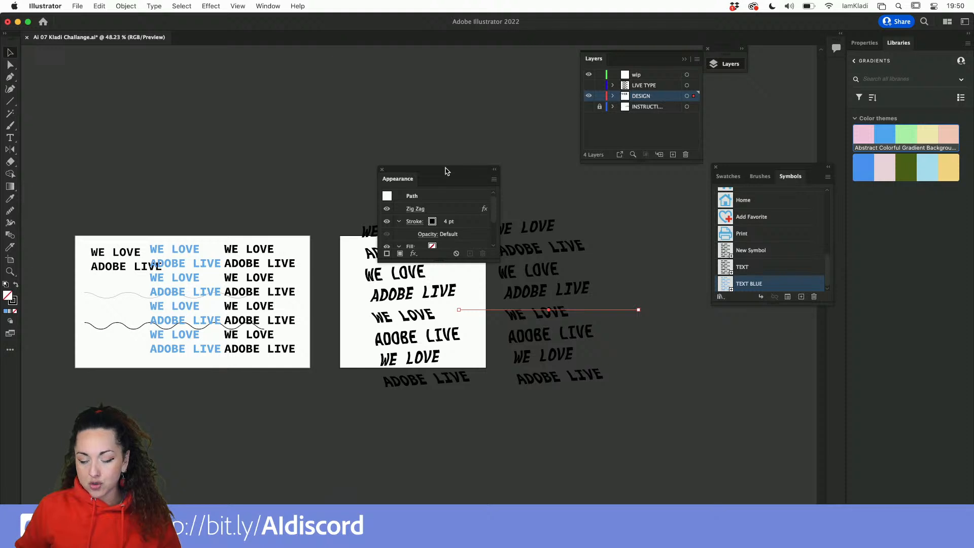
{"action": "left_click_drag", "start_coordinate": [446, 170], "coordinate": [672, 191]}
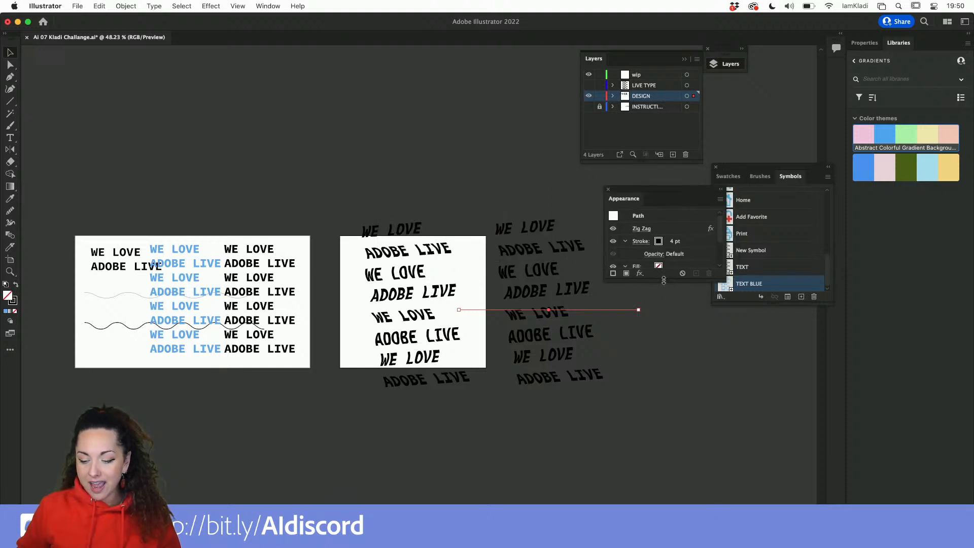
{"action": "left_click_drag", "start_coordinate": [663, 280], "coordinate": [684, 440]}
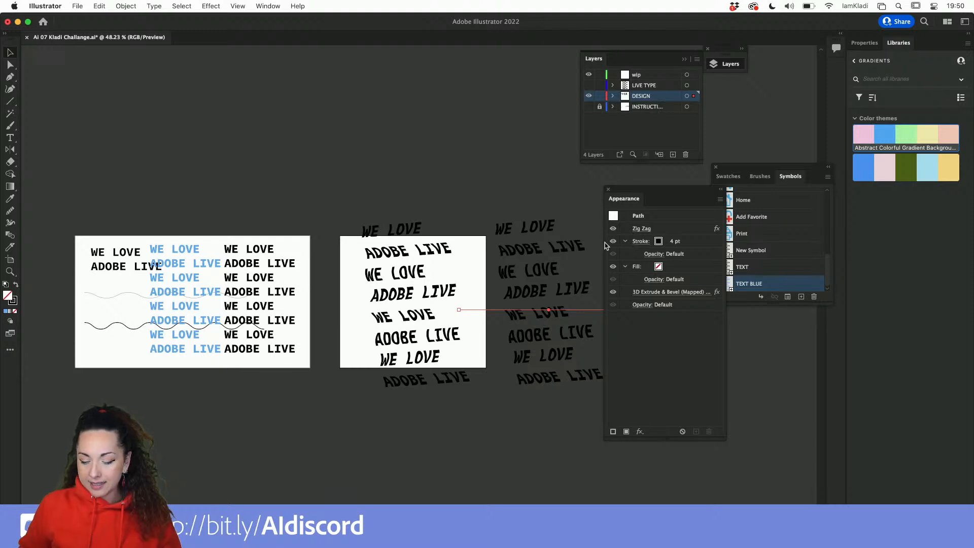
Select the wave on the artboard and toggle the visibility of its Zig Zag and 3D Extrude effects to inspect them.
{"action": "left_click_drag", "start_coordinate": [545, 260], "coordinate": [409, 274]}
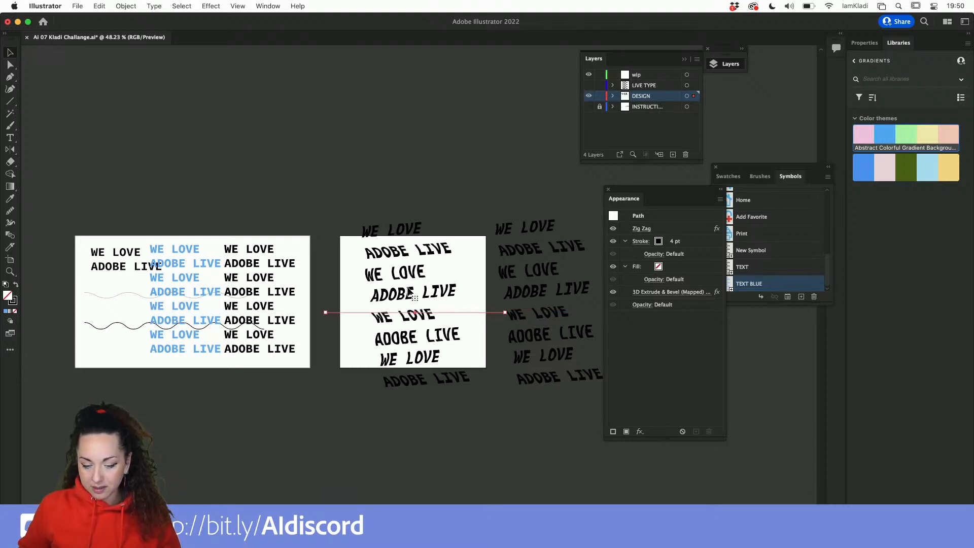
{"action": "left_click", "coordinate": [613, 229]}
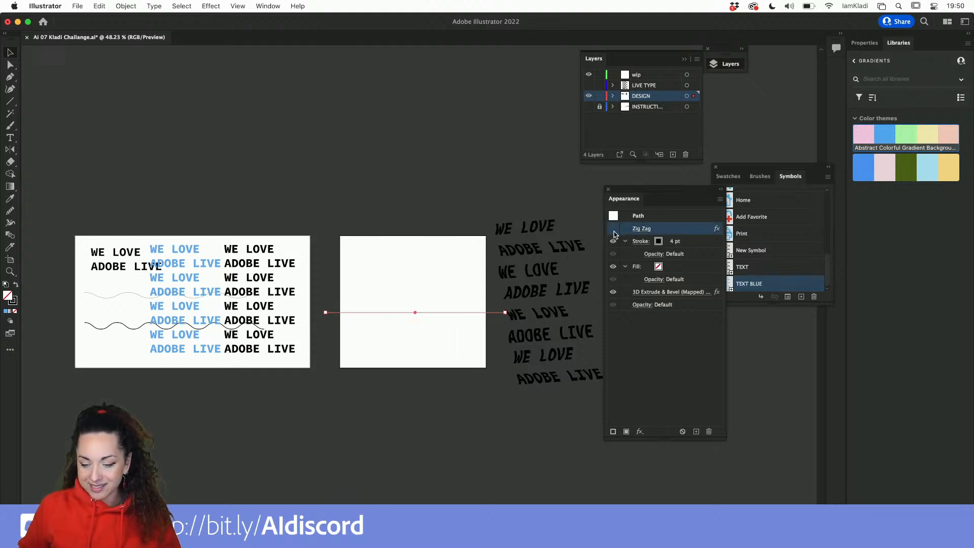
{"action": "left_click", "coordinate": [613, 293]}
{"action": "left_click", "coordinate": [612, 293]}
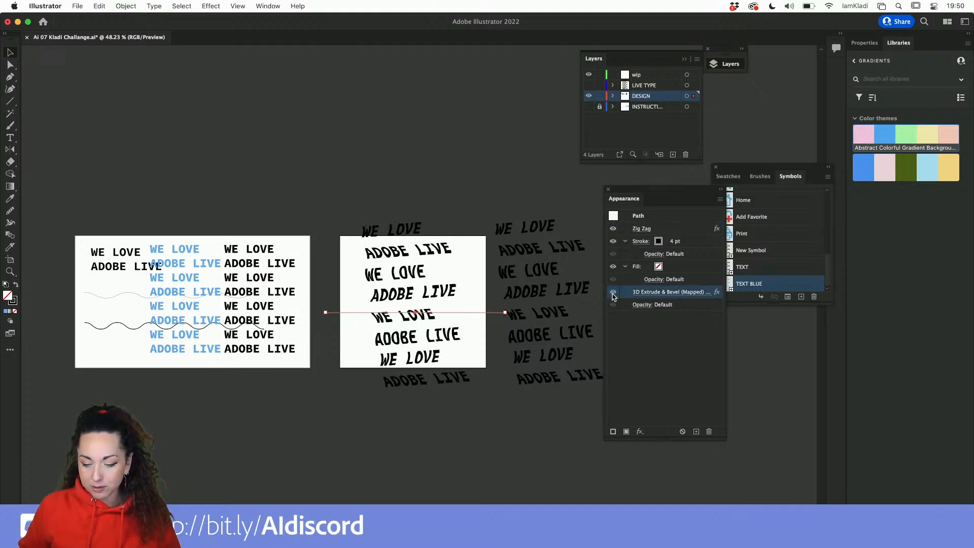
{"action": "left_click", "coordinate": [613, 292]}
{"action": "left_click", "coordinate": [613, 293]}
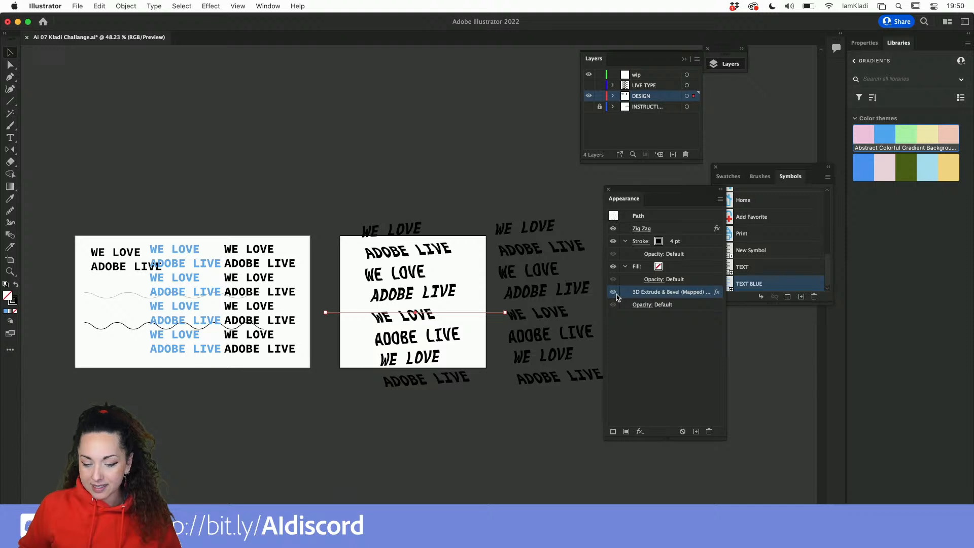
{"action": "left_click", "coordinate": [613, 292]}
{"action": "left_click", "coordinate": [613, 229]}
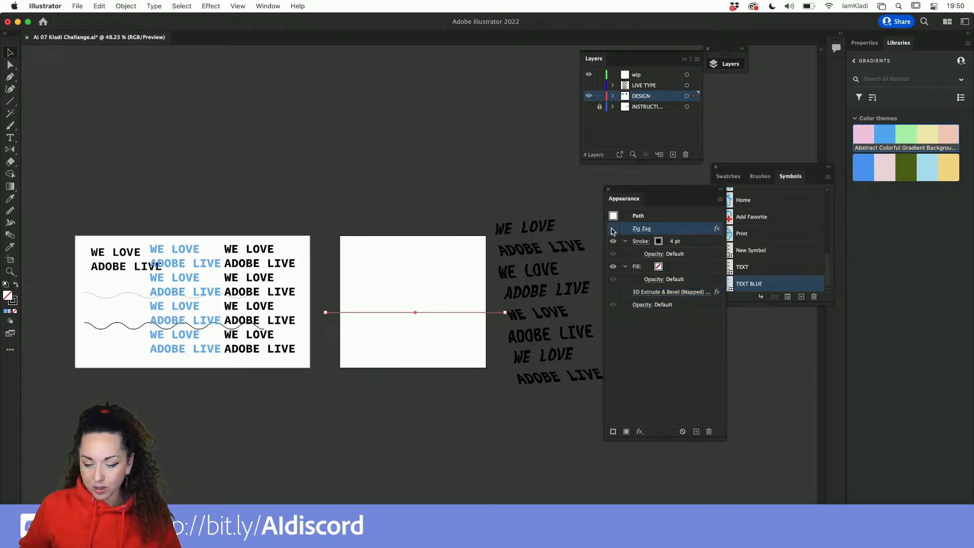
{"action": "left_click", "coordinate": [612, 230]}
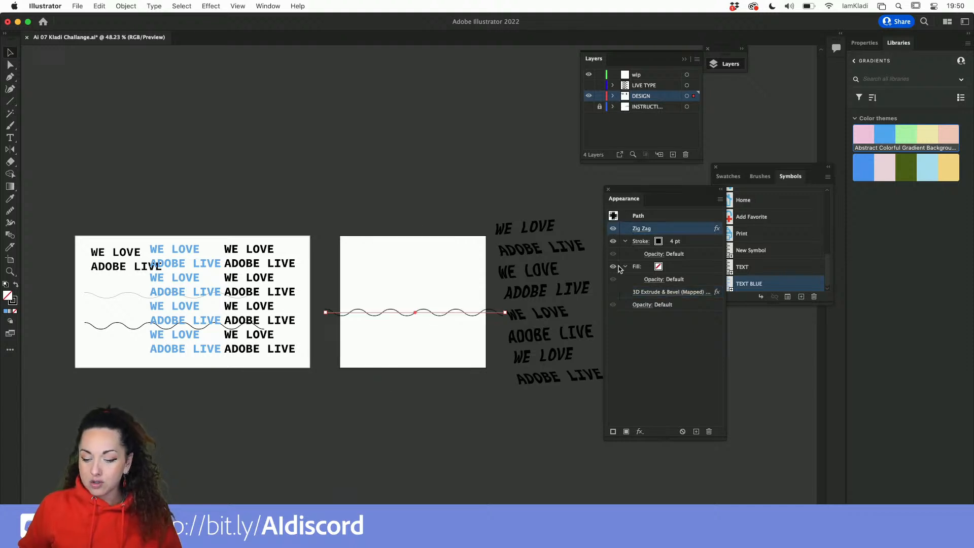
{"action": "left_click", "coordinate": [613, 293]}
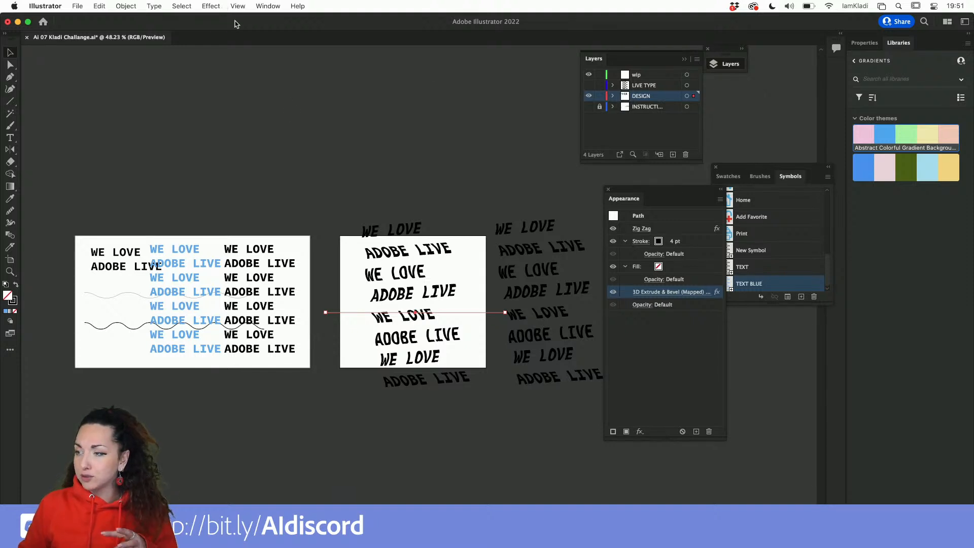
Reopen the artboard wave's 3D Extrude & Bevel effect and set the Map Art symbol on surface 7 of 7 to None.
{"action": "scroll", "coordinate": [380, 238], "scroll_direction": "up", "scroll_amount": 10}
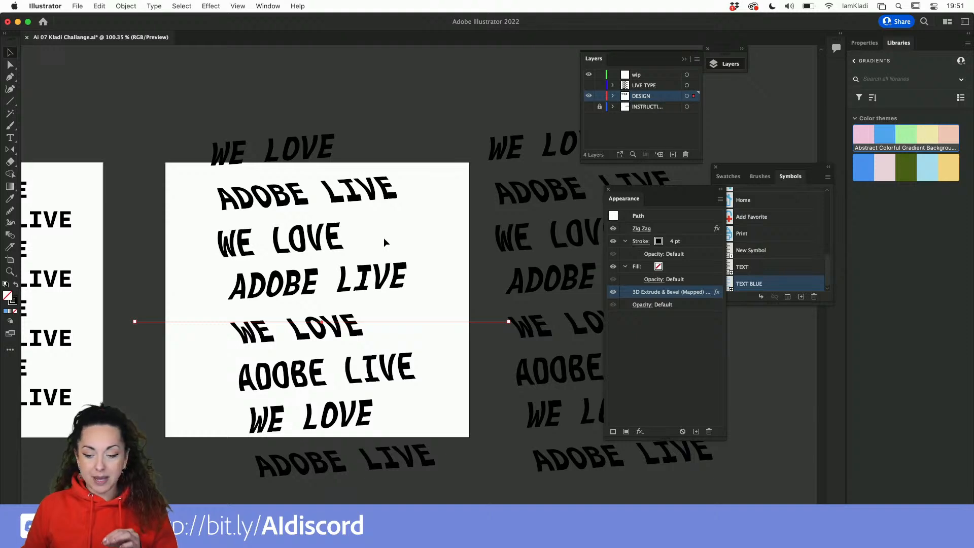
{"action": "left_click_drag", "start_coordinate": [673, 196], "coordinate": [487, 180]}
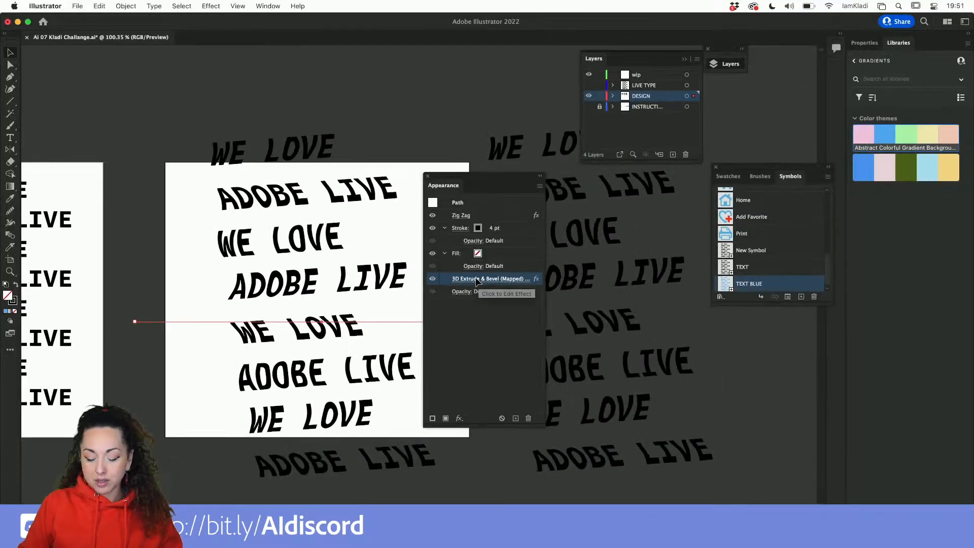
{"action": "left_click", "coordinate": [476, 280]}
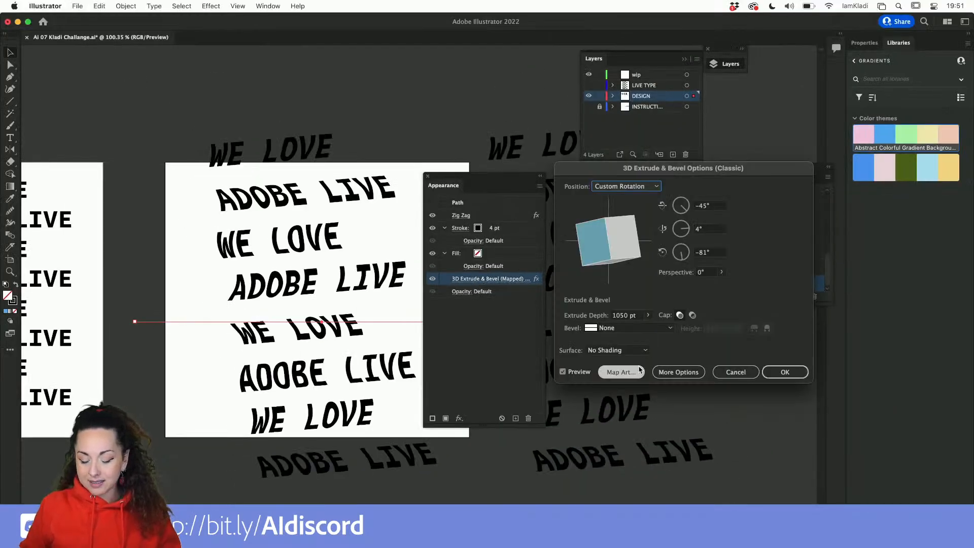
{"action": "left_click", "coordinate": [620, 372]}
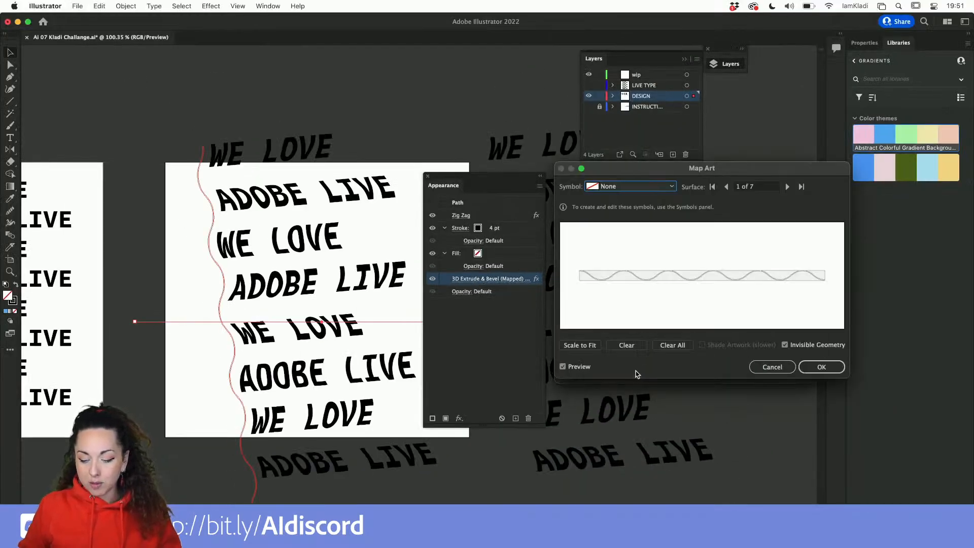
{"action": "left_click", "coordinate": [788, 187]}
{"action": "left_click", "coordinate": [788, 187]}
{"action": "left_click", "coordinate": [787, 187]}
{"action": "left_click", "coordinate": [787, 186]}
{"action": "left_click", "coordinate": [787, 187]}
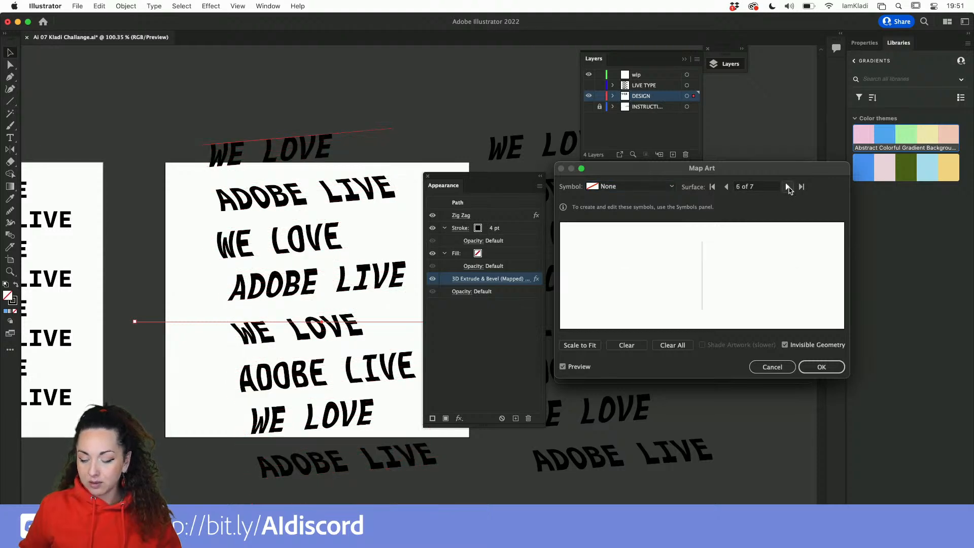
{"action": "left_click", "coordinate": [787, 186]}
{"action": "left_click", "coordinate": [639, 186]}
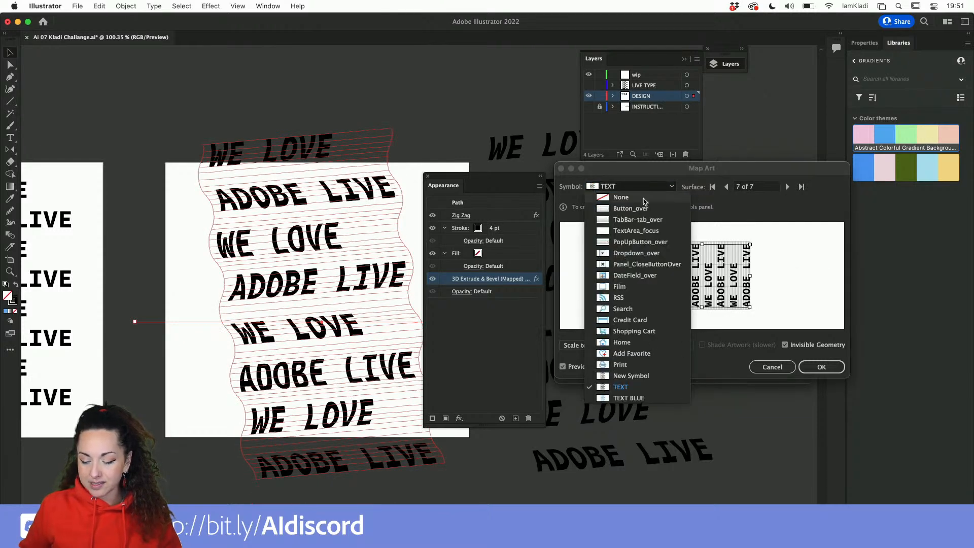
{"action": "left_click", "coordinate": [644, 200]}
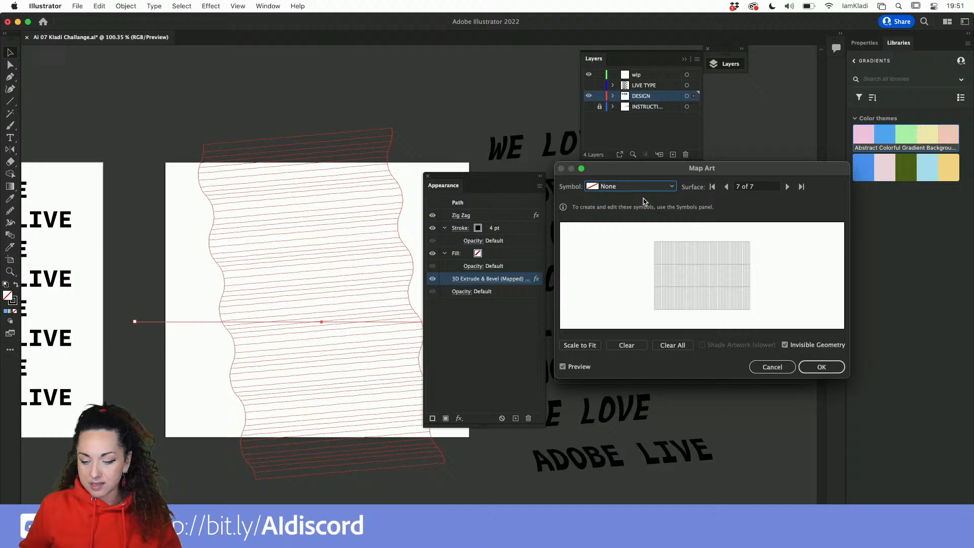
{"action": "left_click", "coordinate": [786, 345]}
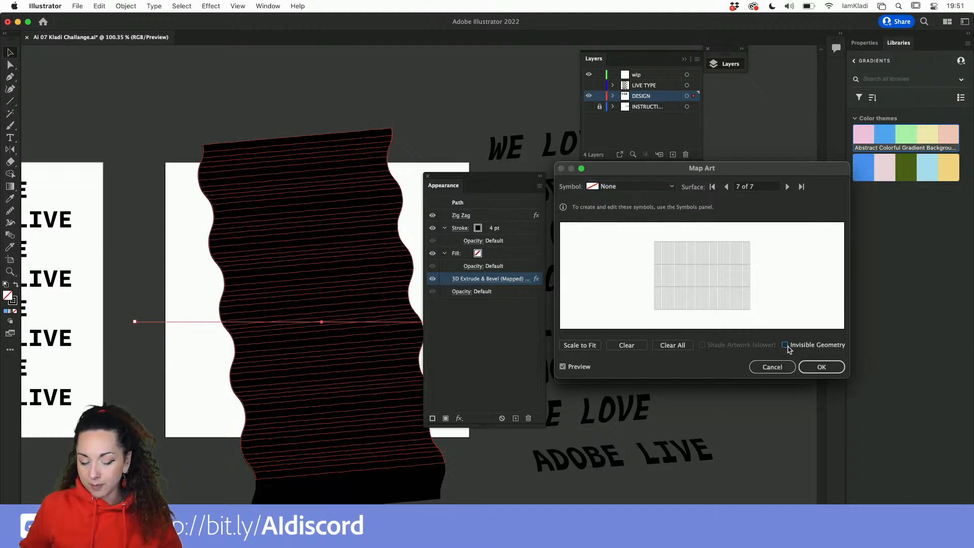
{"action": "left_click", "coordinate": [786, 346]}
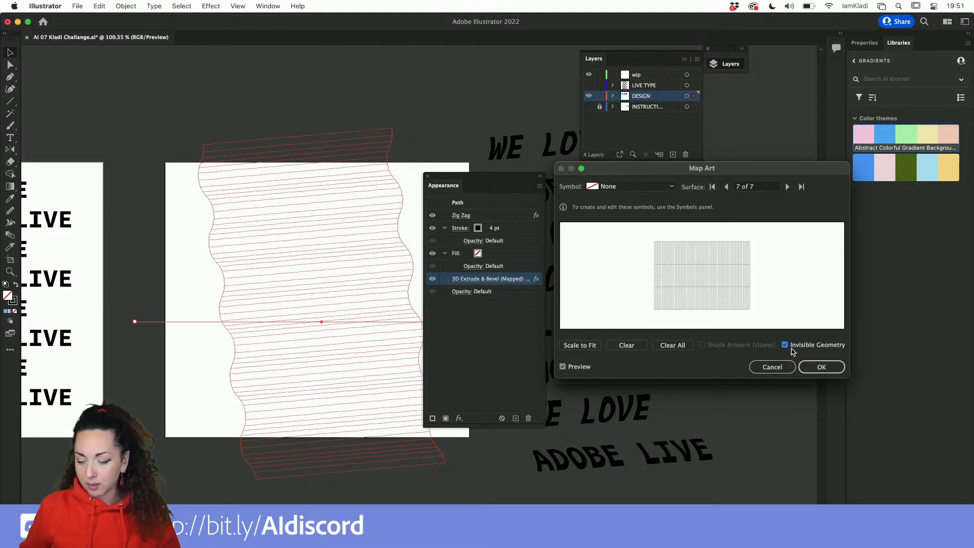
{"action": "left_click", "coordinate": [821, 367]}
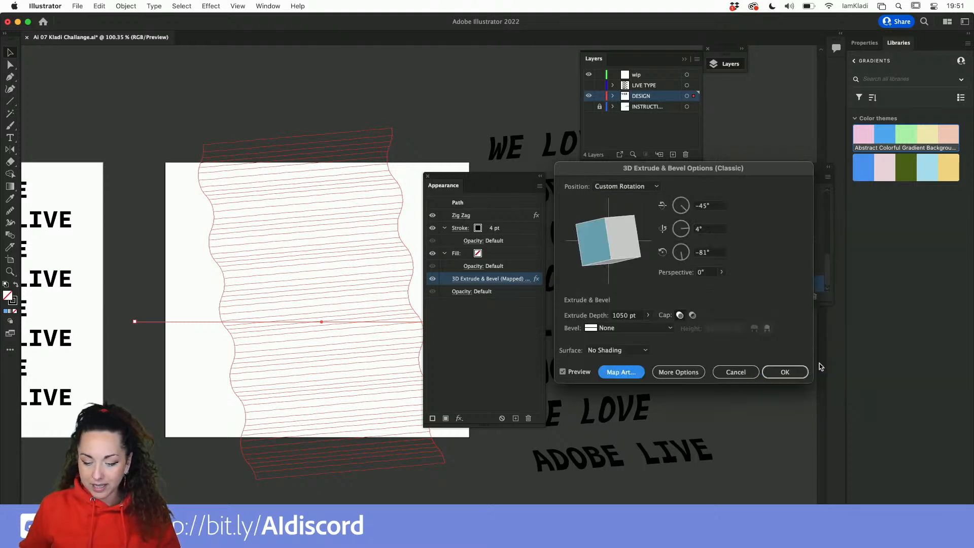
{"action": "left_click", "coordinate": [784, 373]}
{"action": "left_click", "coordinate": [782, 375]}
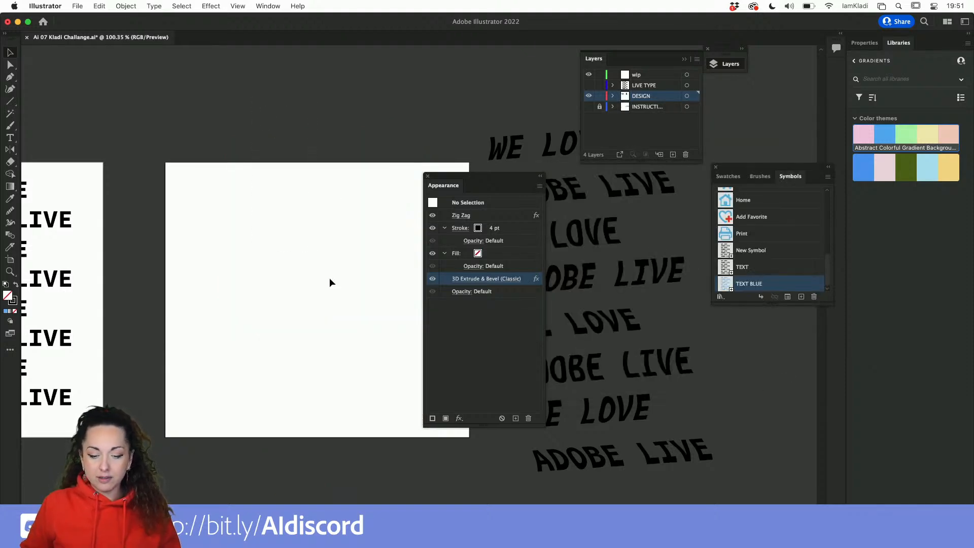
Try expanding the unmapped wave's appearance.
{"action": "left_click_drag", "start_coordinate": [326, 344], "coordinate": [334, 367]}
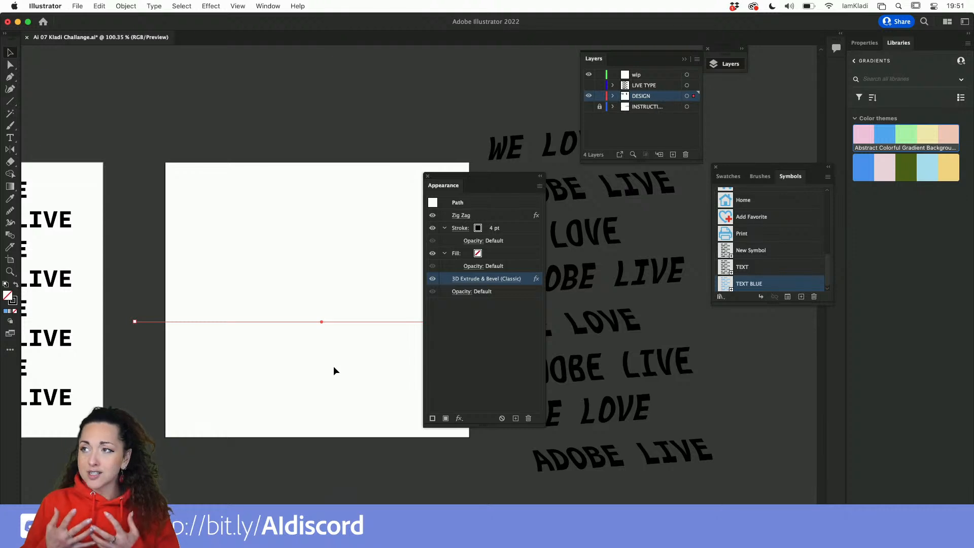
{"action": "left_click", "coordinate": [100, 6]}
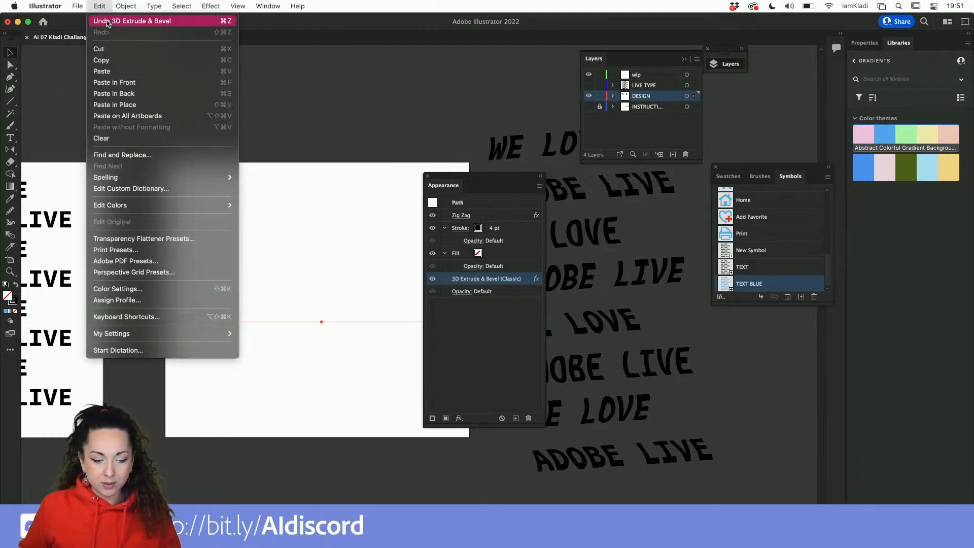
{"action": "mouse_move", "coordinate": [122, 6]}
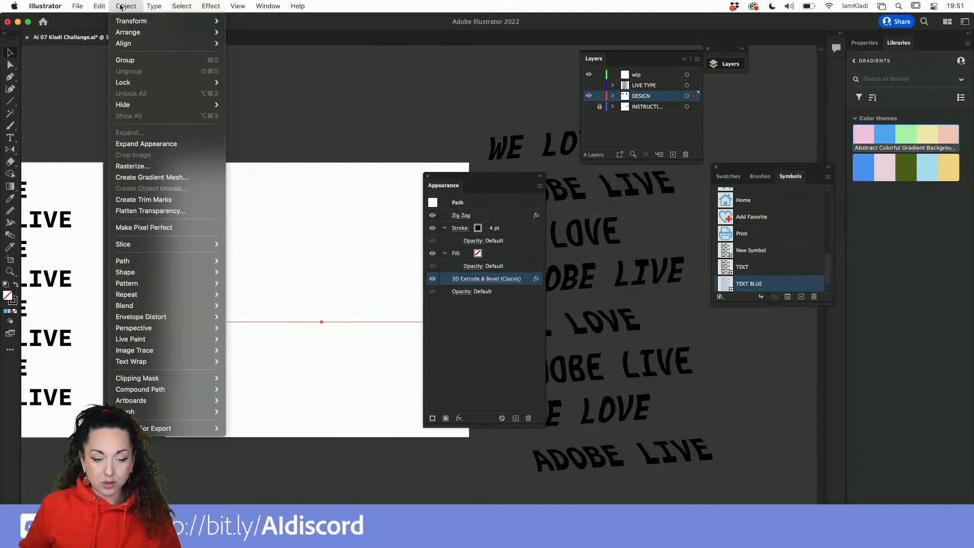
{"action": "left_click", "coordinate": [174, 143]}
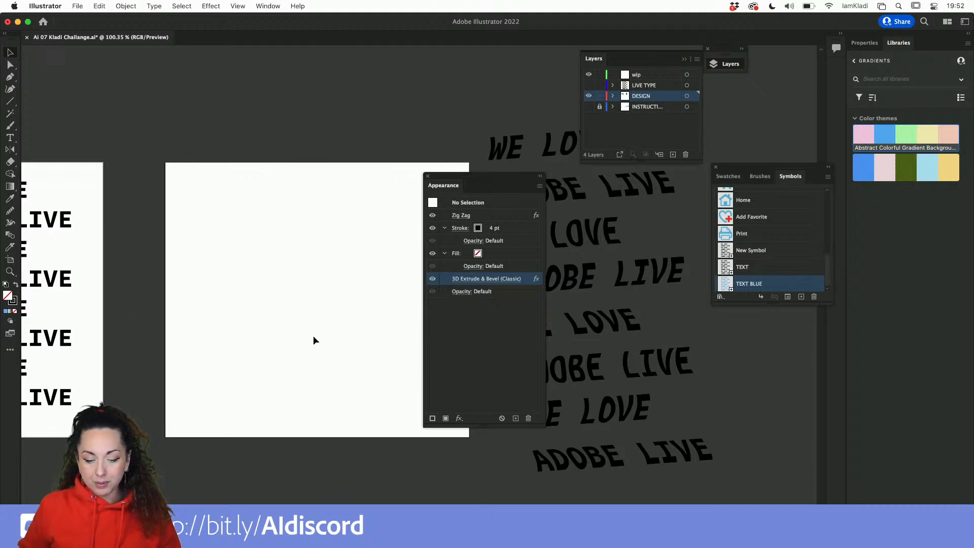
Move the expanded wave above the artboard and expand its appearance again.
{"action": "left_click_drag", "start_coordinate": [256, 231], "coordinate": [320, 373]}
{"action": "left_click_drag", "start_coordinate": [159, 155], "coordinate": [323, 435]}
{"action": "scroll", "coordinate": [336, 317], "scroll_direction": "down", "scroll_amount": 5}
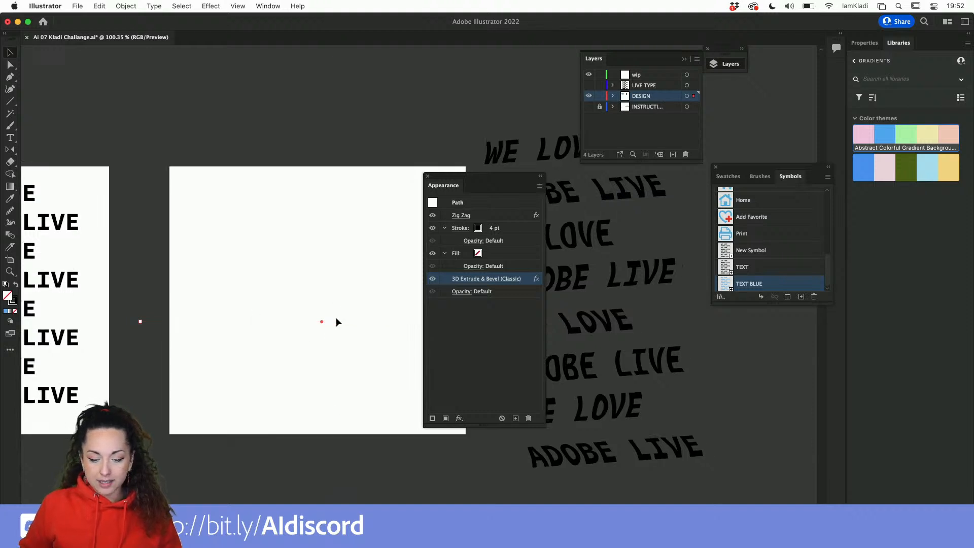
{"action": "left_click_drag", "start_coordinate": [336, 318], "coordinate": [331, 191]}
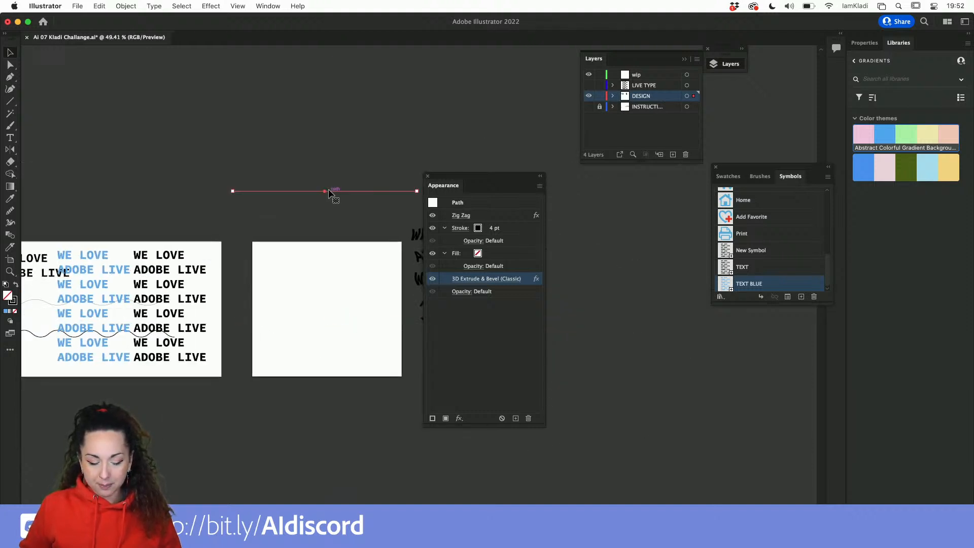
{"action": "left_click", "coordinate": [116, 6]}
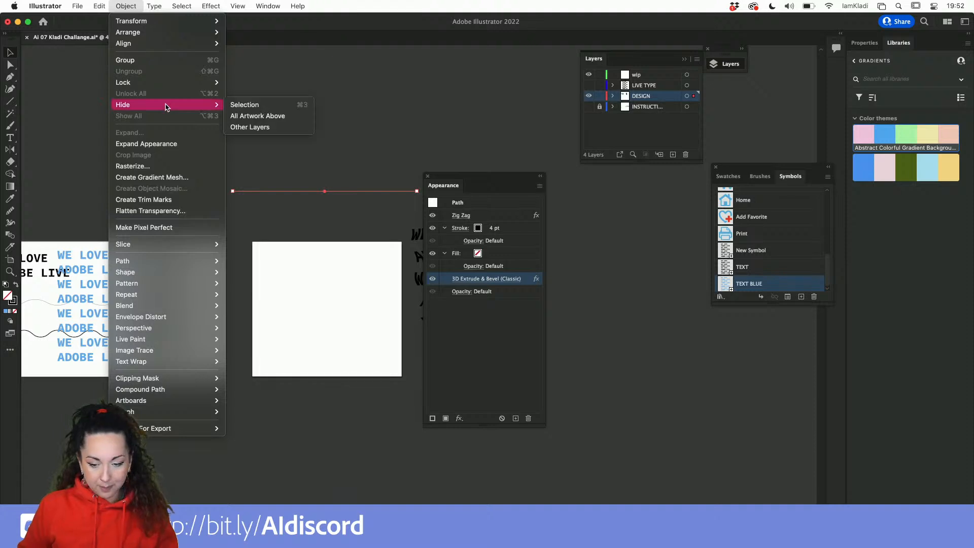
{"action": "left_click", "coordinate": [165, 143]}
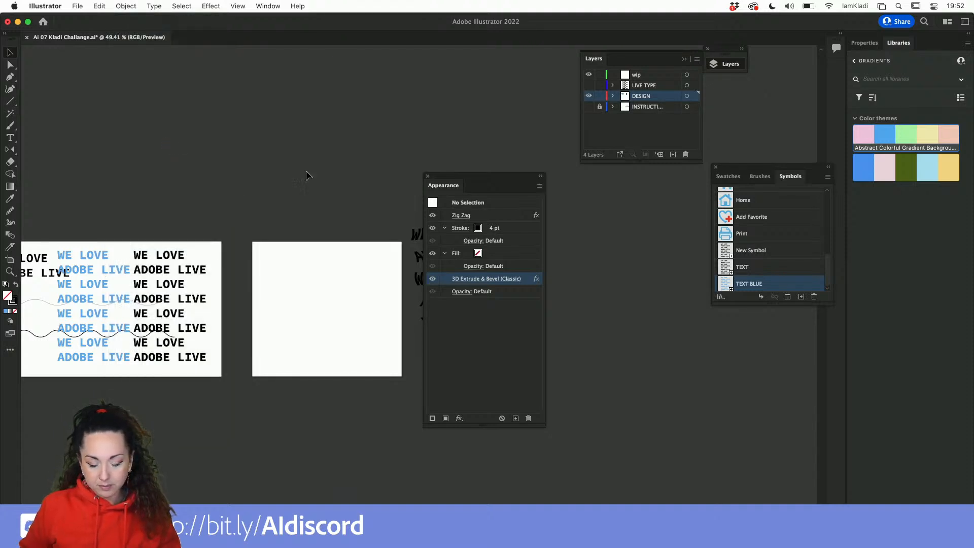
Undo the last three changes to restore the wave with its 3D effect.
{"action": "scroll", "coordinate": [330, 324], "scroll_direction": "down", "scroll_amount": 5}
{"action": "scroll", "coordinate": [345, 342], "scroll_direction": "up", "scroll_amount": 8}
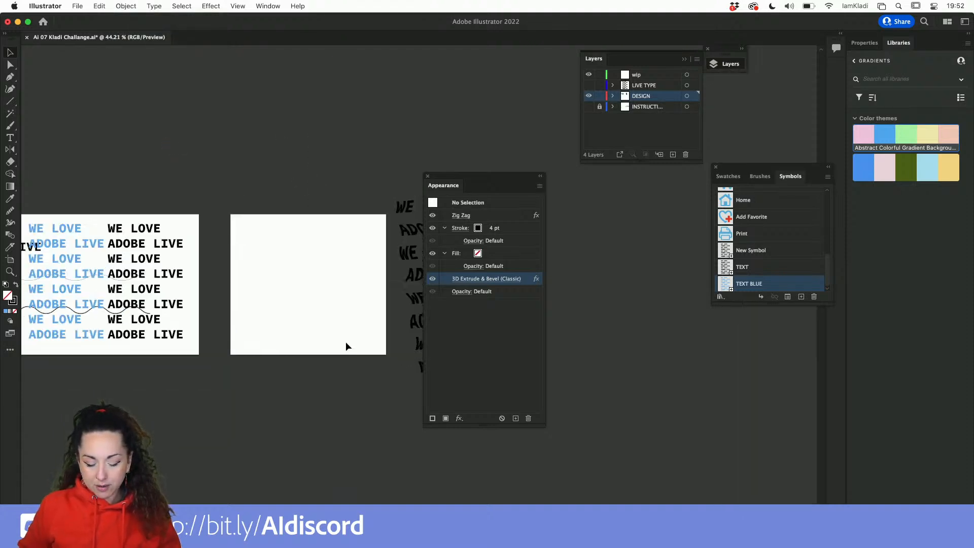
{"action": "key", "text": "super+z"}
{"action": "key", "text": "super+z"}
{"action": "key", "text": "super+z"}
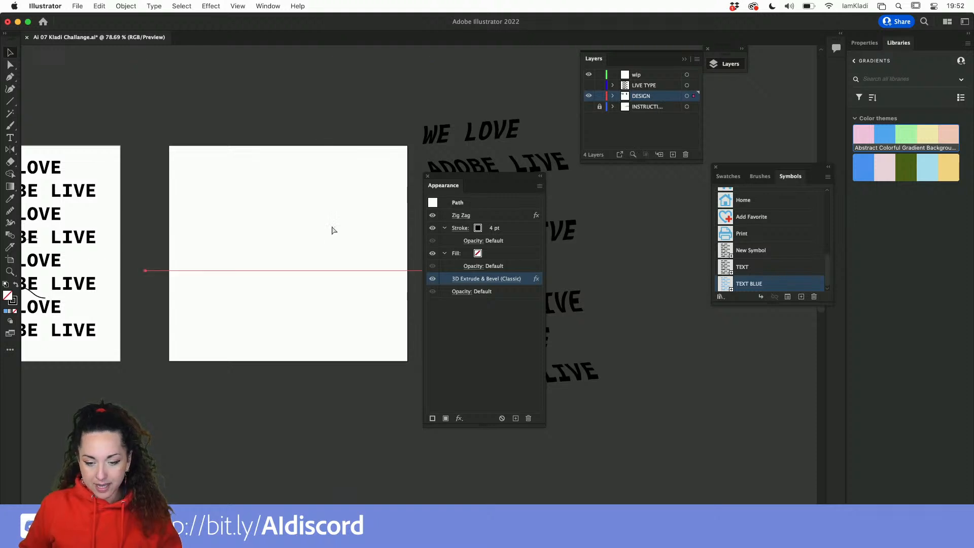
Open the wave's 3D Extrude & Bevel Map Art, set the symbol on surface 7 of 7 to None, and confirm both dialogs.
{"action": "left_click", "coordinate": [511, 279]}
{"action": "left_click", "coordinate": [631, 372]}
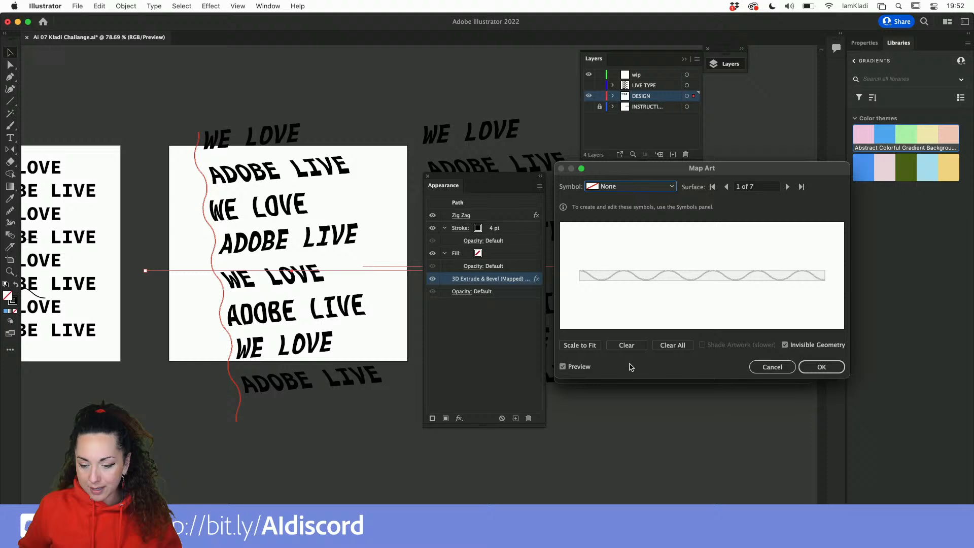
{"action": "left_click", "coordinate": [618, 188]}
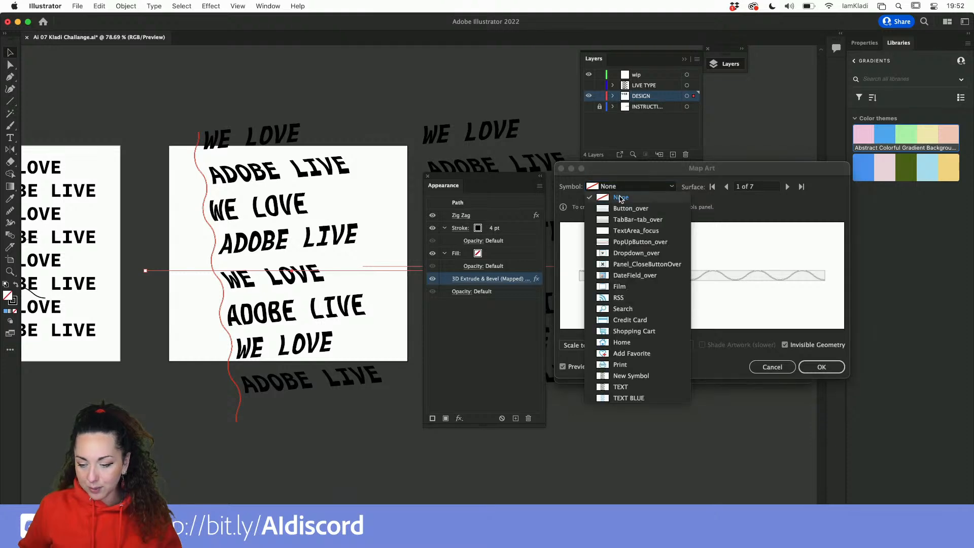
{"action": "left_click", "coordinate": [788, 186]}
{"action": "left_click", "coordinate": [787, 186]}
{"action": "left_click", "coordinate": [787, 186]}
{"action": "left_click", "coordinate": [788, 186]}
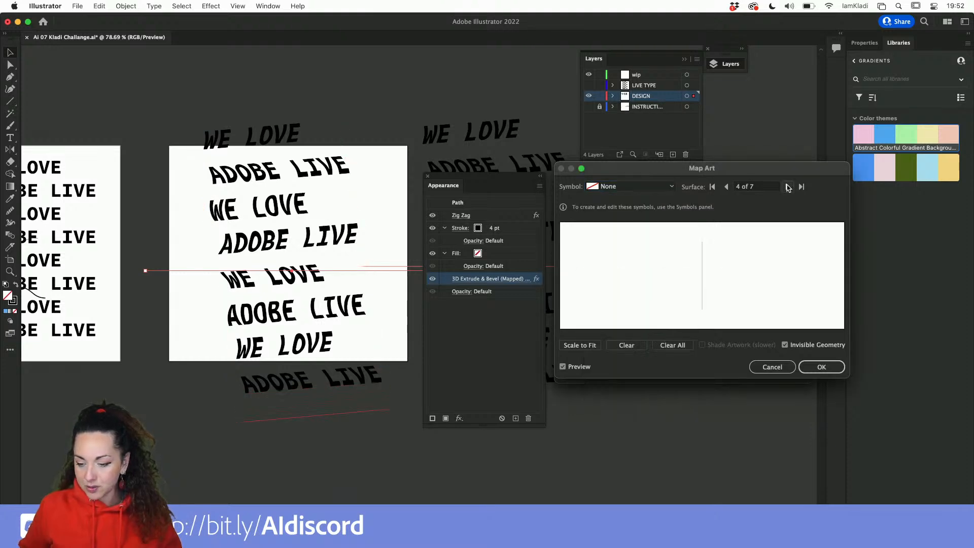
{"action": "left_click", "coordinate": [787, 187]}
{"action": "left_click", "coordinate": [788, 187]}
{"action": "left_click", "coordinate": [788, 187]}
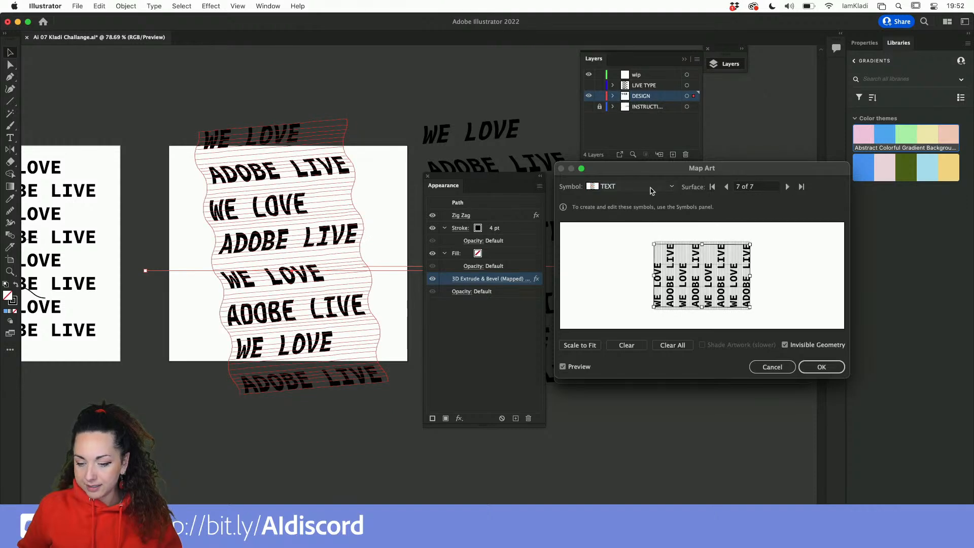
{"action": "left_click", "coordinate": [647, 187]}
{"action": "left_click", "coordinate": [648, 198]}
{"action": "left_click", "coordinate": [784, 345]}
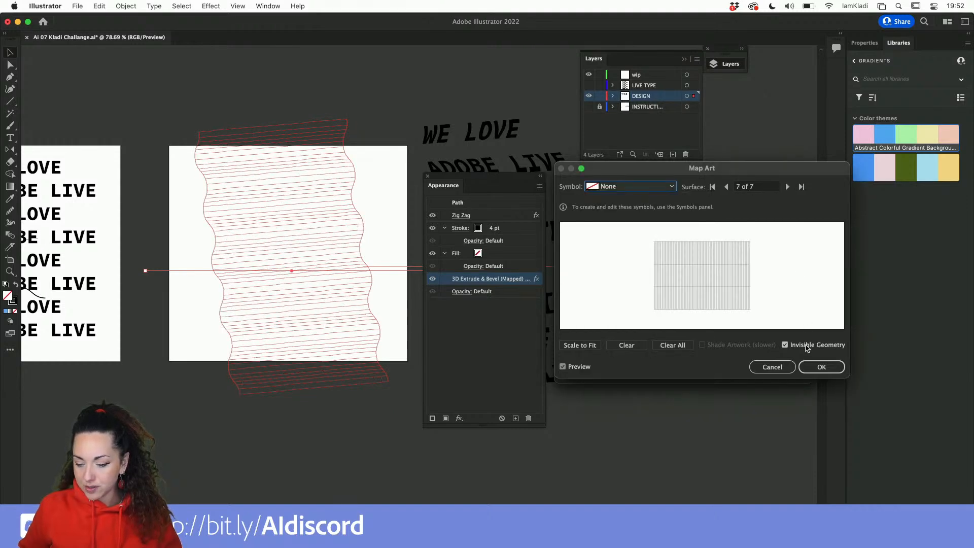
{"action": "left_click", "coordinate": [825, 368]}
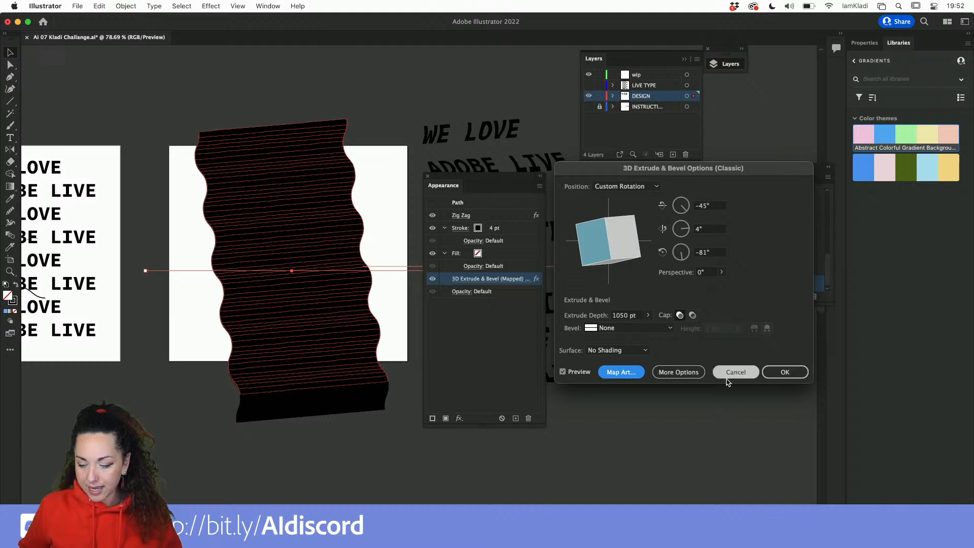
{"action": "left_click", "coordinate": [790, 373]}
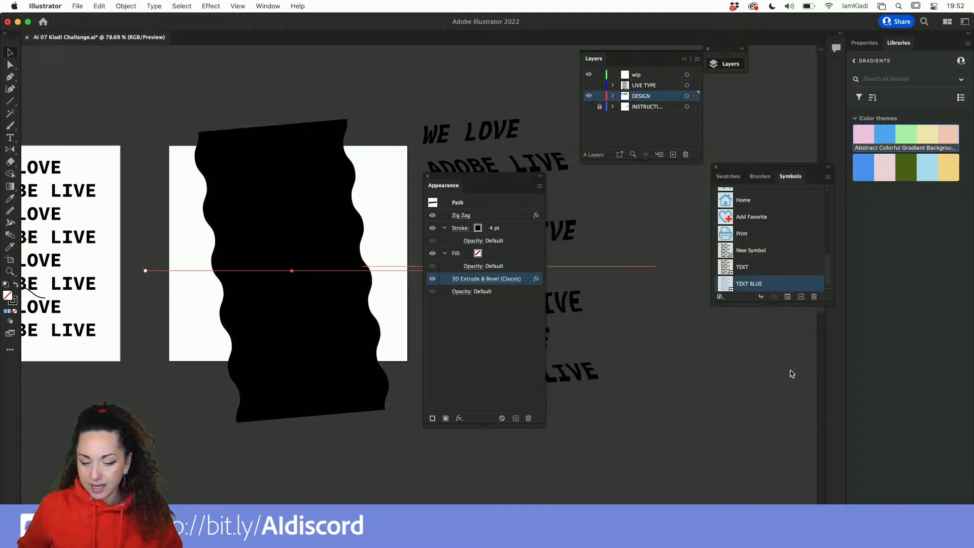
Expand the appearance of the unmapped 3D wave into a solid shape.
{"action": "left_click", "coordinate": [125, 6]}
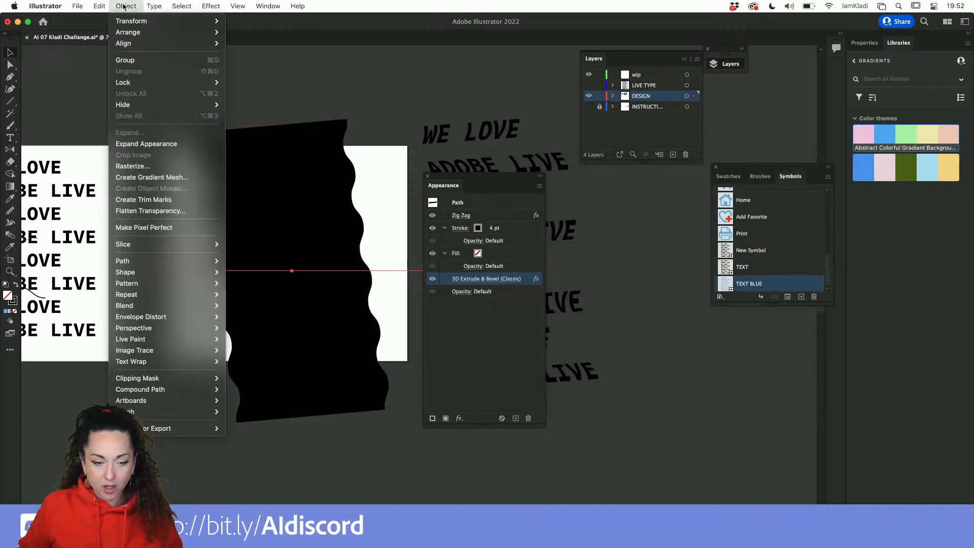
{"action": "left_click", "coordinate": [155, 144]}
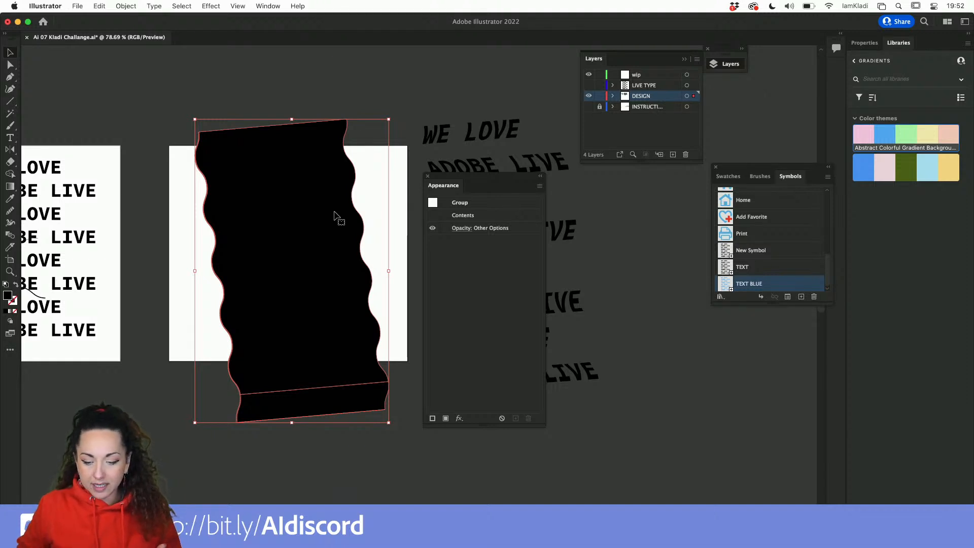
Enlarge the expanded wave shape slightly from its corner and fill it with blue from the color theme.
{"action": "left_click_drag", "start_coordinate": [460, 188], "coordinate": [463, 135]}
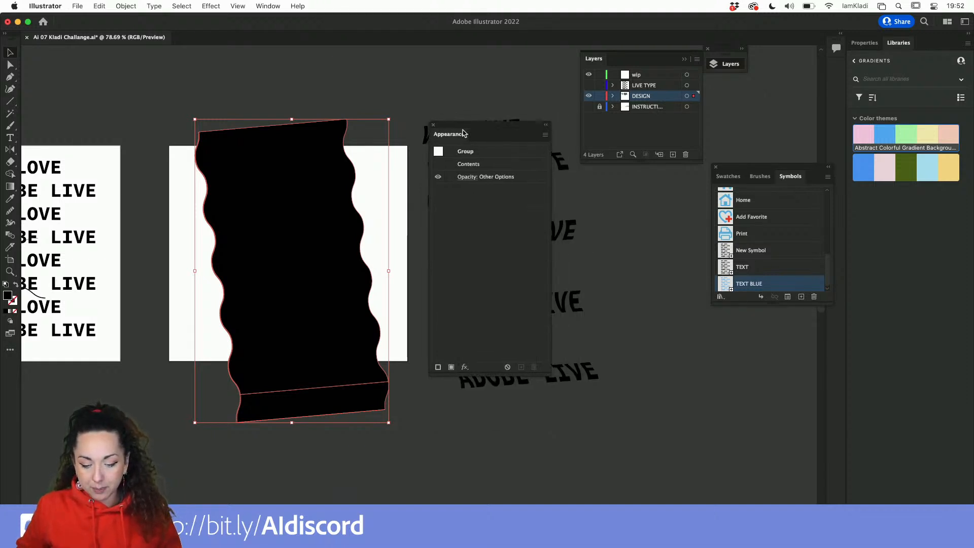
{"action": "left_click", "coordinate": [582, 265]}
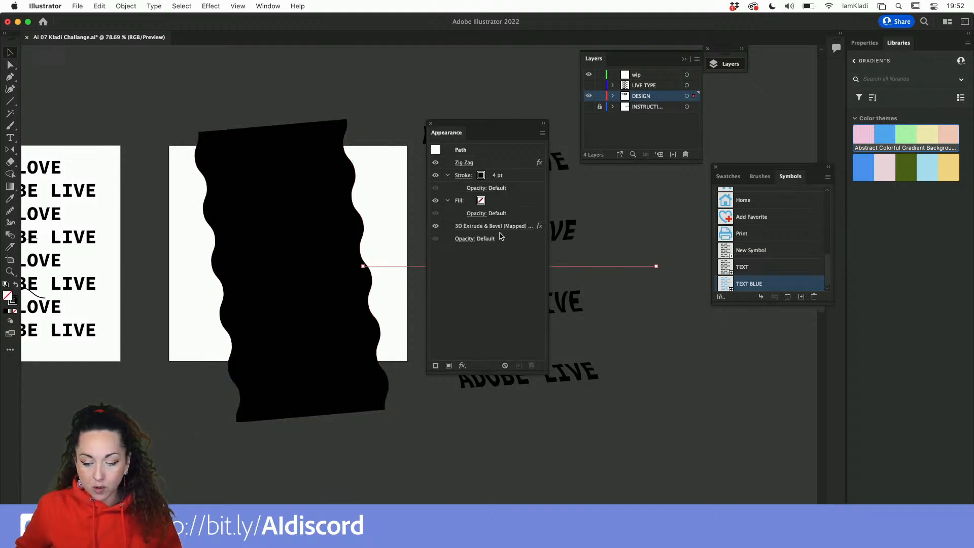
{"action": "left_click", "coordinate": [307, 260]}
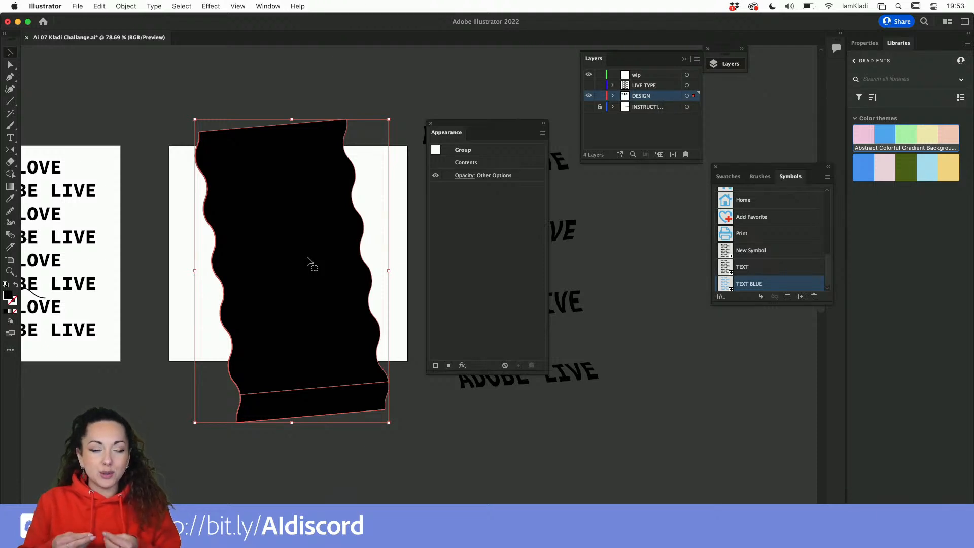
{"action": "mouse_move", "coordinate": [194, 119]}
{"action": "left_mouse_down"}
{"action": "mouse_move", "coordinate": [219, 148]}
{"action": "mouse_move", "coordinate": [176, 98]}
{"action": "left_mouse_up"}
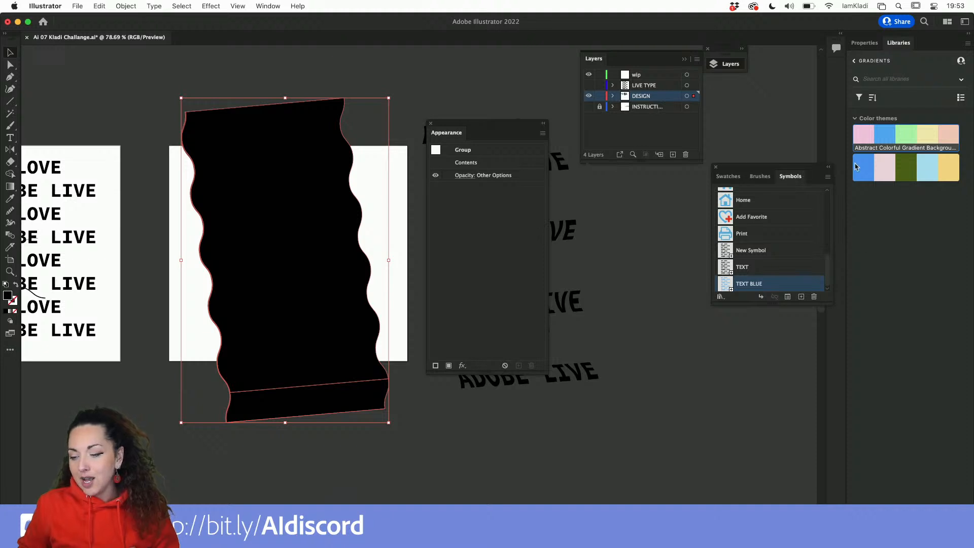
{"action": "left_click", "coordinate": [869, 170]}
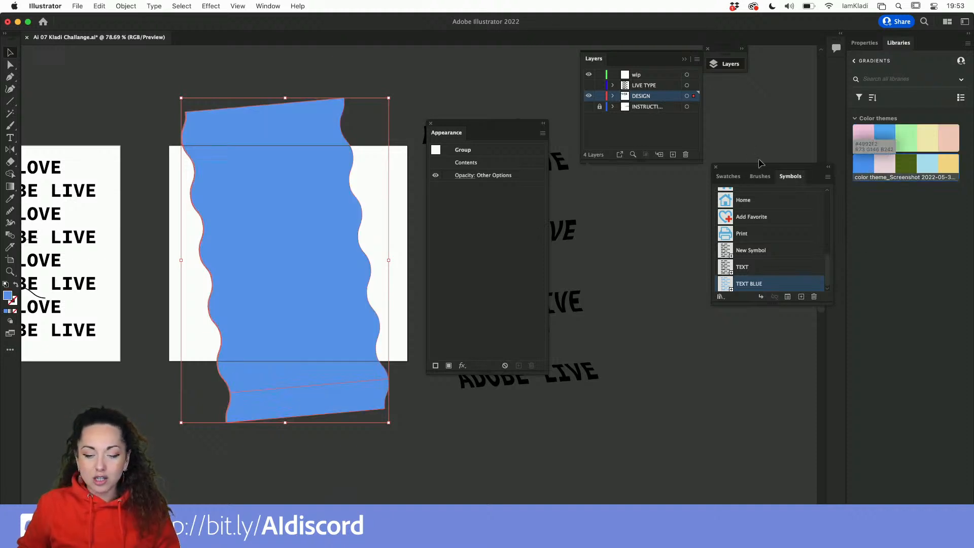
Move the text-mapped wave on top of the blue wave shape on the artboard.
{"action": "left_click", "coordinate": [509, 107]}
{"action": "left_click_drag", "start_coordinate": [502, 122], "coordinate": [747, 191]}
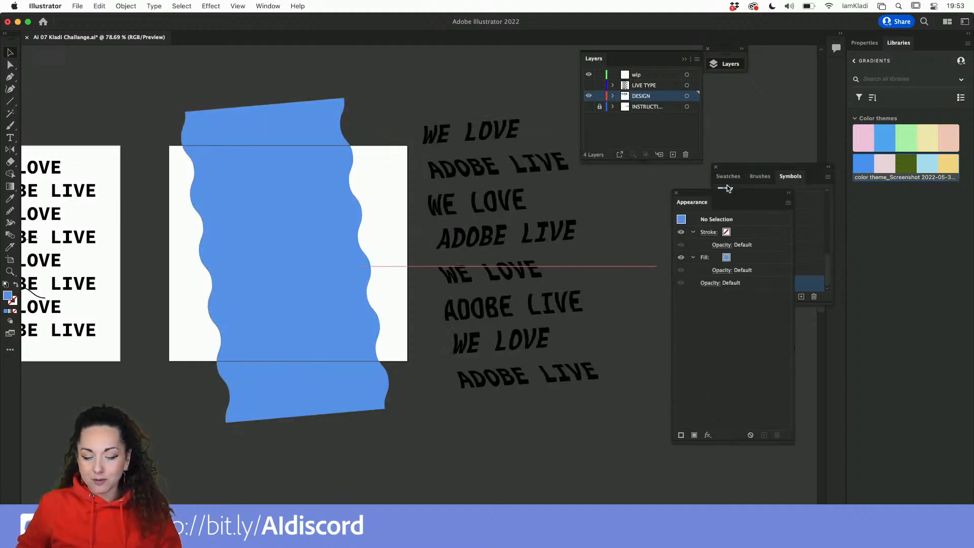
{"action": "left_click", "coordinate": [531, 157]}
{"action": "left_click_drag", "start_coordinate": [531, 158], "coordinate": [324, 167]}
Center the blue wave shape horizontally and vertically on the artboard.
{"action": "left_click", "coordinate": [281, 210]}
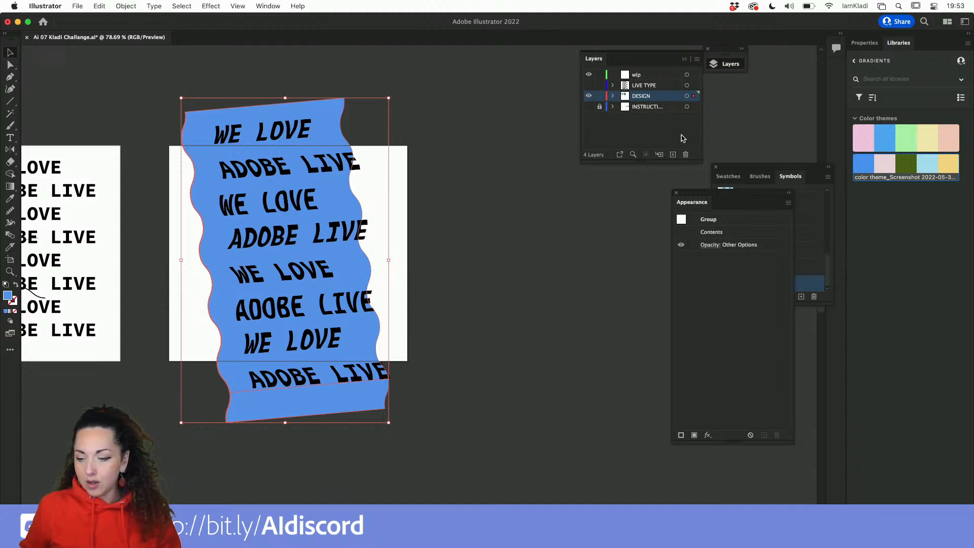
{"action": "left_click", "coordinate": [876, 42]}
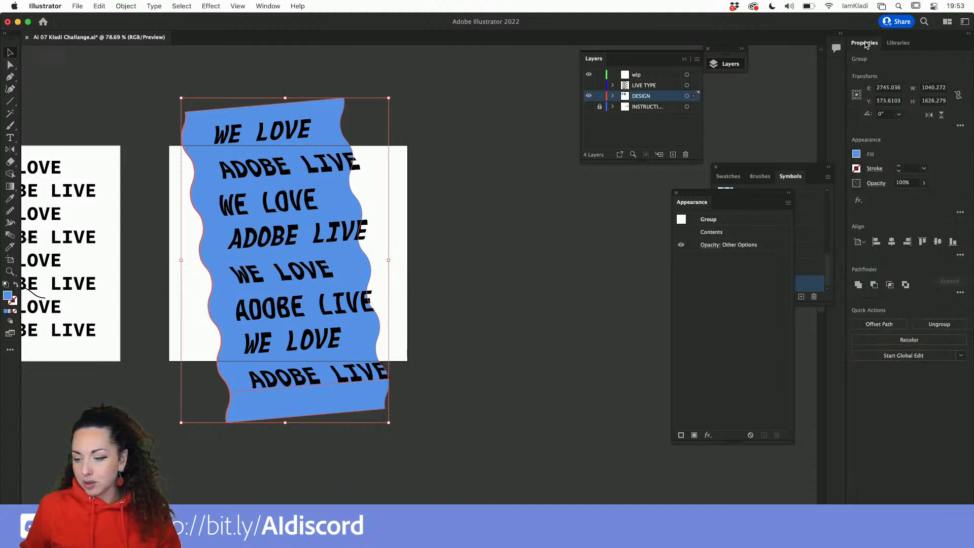
{"action": "left_click", "coordinate": [891, 242]}
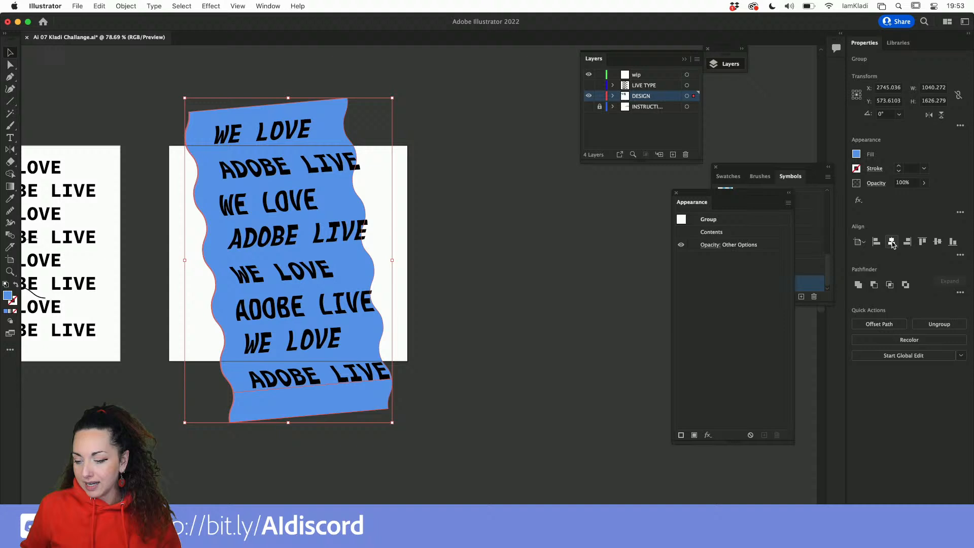
{"action": "left_click", "coordinate": [937, 242]}
{"action": "left_click", "coordinate": [468, 264]}
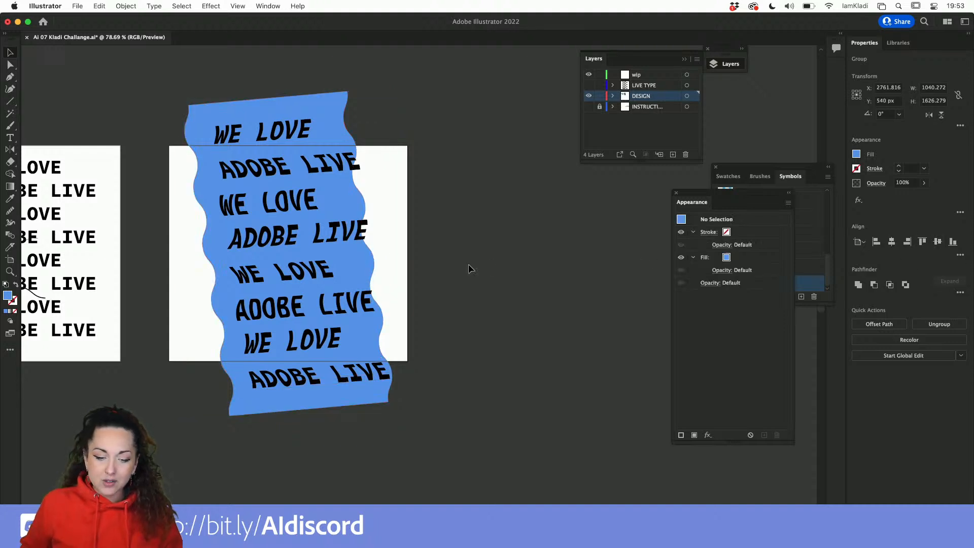
Nudge the text-mapped wave left and up so the text sits inside the blue shape.
{"action": "left_click", "coordinate": [228, 170]}
{"action": "key", "text": "shift+Left"}
{"action": "key", "text": "shift+Left"}
{"action": "key", "text": "shift+Left"}
{"action": "key", "text": "shift+Left"}
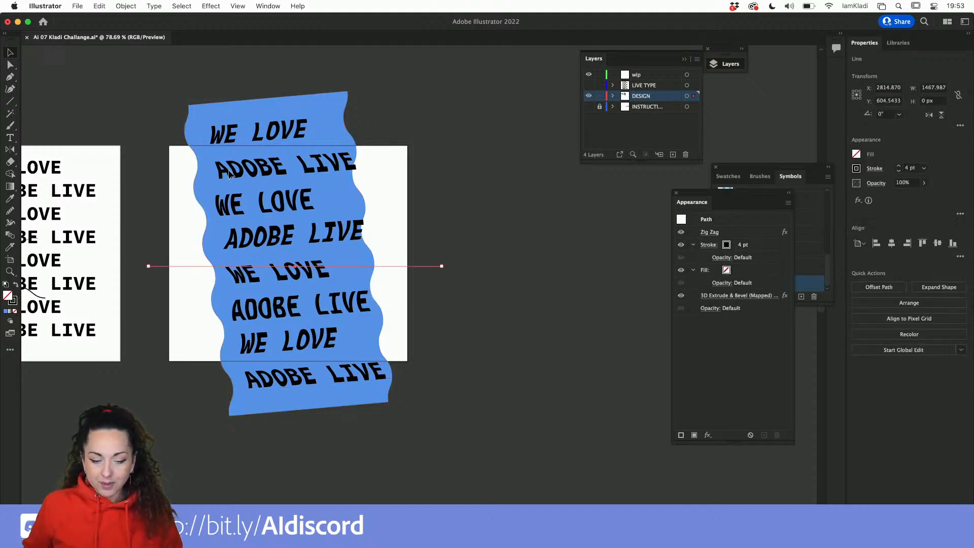
{"action": "key", "text": "shift+Up"}
{"action": "key", "text": "shift+Up"}
{"action": "key", "text": "shift+Up"}
{"action": "key", "text": "shift+Up"}
{"action": "key", "text": "shift+Left"}
{"action": "key", "text": "shift+Left"}
{"action": "key", "text": "shift+Left"}
{"action": "key", "text": "shift+Left"}
{"action": "key", "text": "shift+Left"}
{"action": "key", "text": "shift+Left"}
{"action": "key", "text": "shift+Left"}
{"action": "key", "text": "shift+Left"}
{"action": "key", "text": "shift+Left"}
{"action": "key", "text": "shift+Up"}
{"action": "key", "text": "shift+Up"}
{"action": "key", "text": "shift+Up"}
{"action": "key", "text": "shift+Up"}
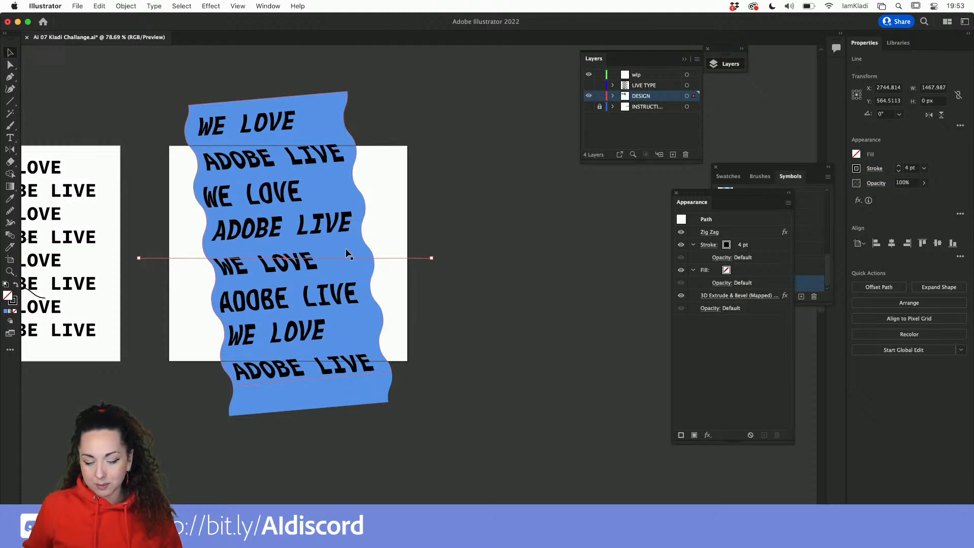
{"action": "key", "text": "Up"}
{"action": "key", "text": "Up"}
{"action": "key", "text": "Up"}
{"action": "key", "text": "Up"}
{"action": "key", "text": "Up"}
{"action": "key", "text": "shift+Up"}
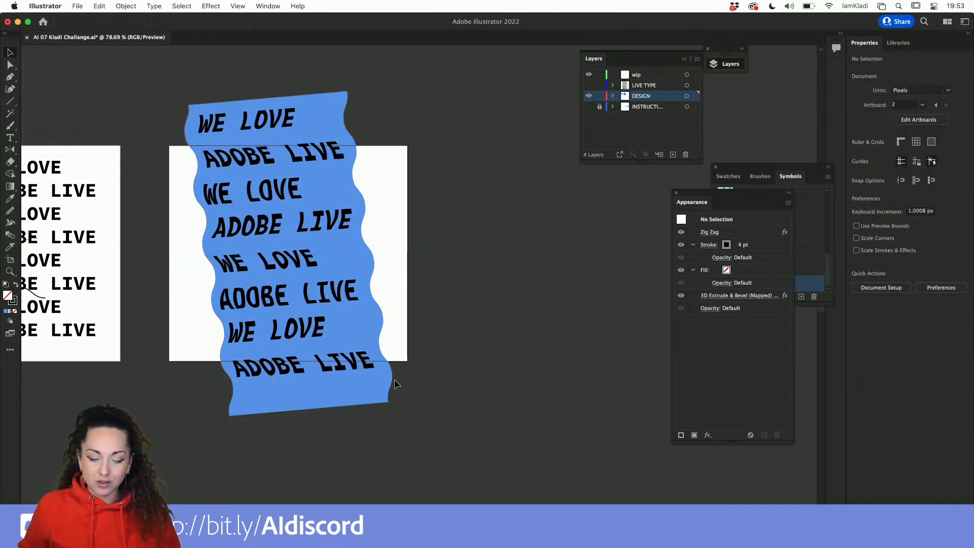
{"action": "key", "text": "super+z"}
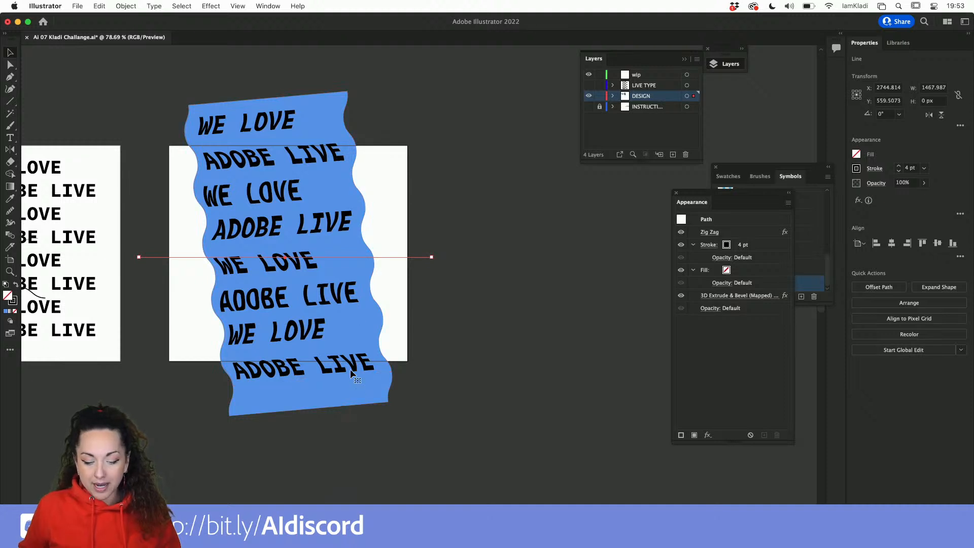
{"action": "key", "text": "Down"}
{"action": "key", "text": "Down"}
{"action": "key", "text": "Down"}
{"action": "key", "text": "Down"}
{"action": "key", "text": "Down"}
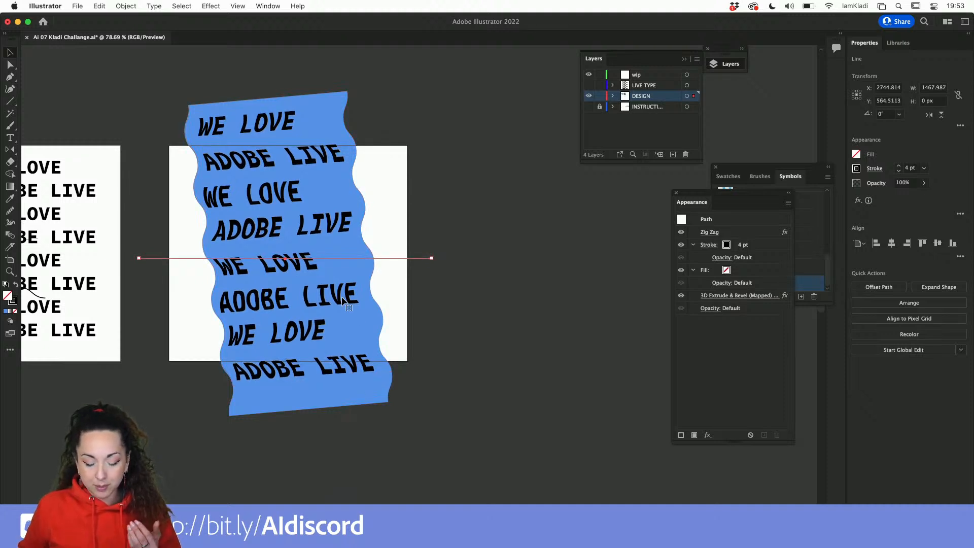
Change the wave shape's fill color to orange.
{"action": "left_click", "coordinate": [343, 396]}
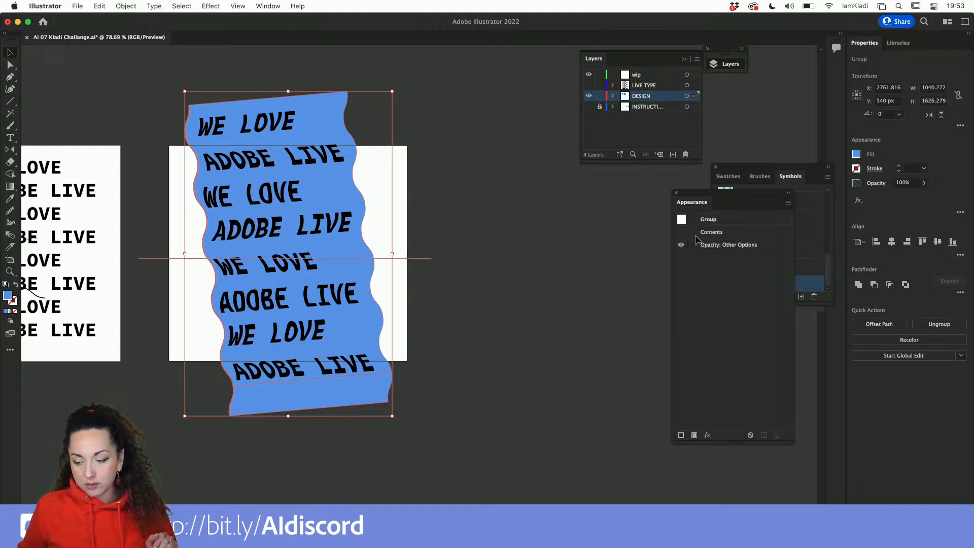
{"action": "left_click", "coordinate": [856, 155]}
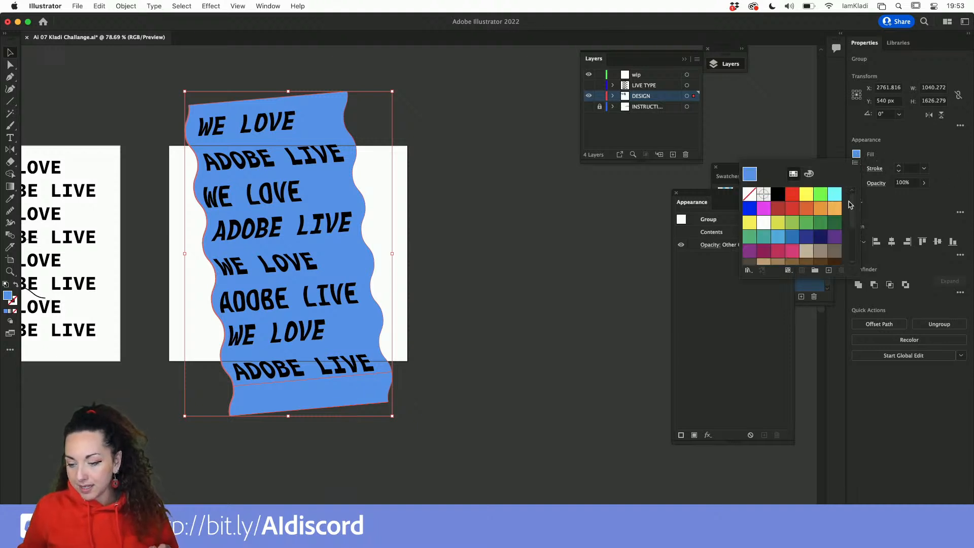
{"action": "left_click", "coordinate": [834, 208]}
{"action": "left_click", "coordinate": [339, 219]}
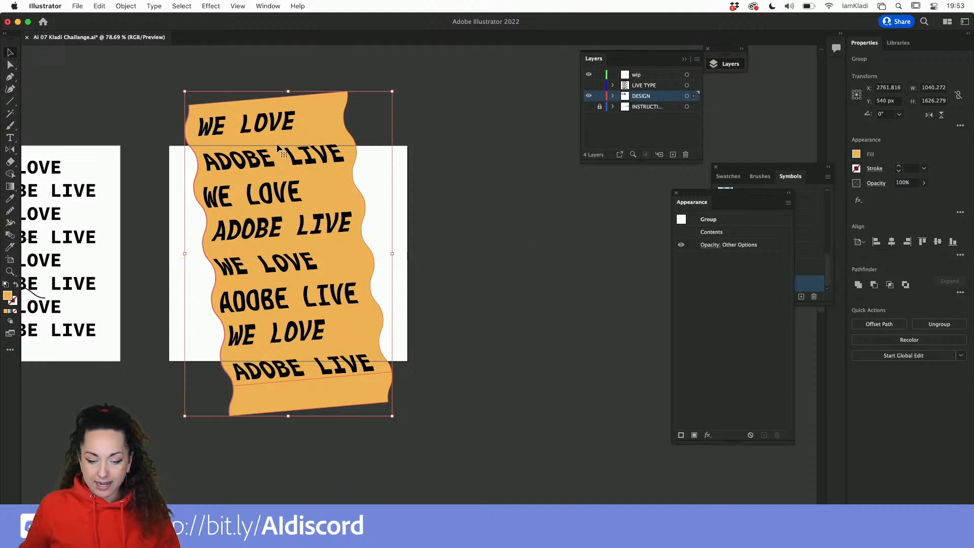
Open the wave line's 3D Extrude & Bevel Map Art settings and step through the surfaces to surface 7 of 7.
{"action": "left_click", "coordinate": [271, 163]}
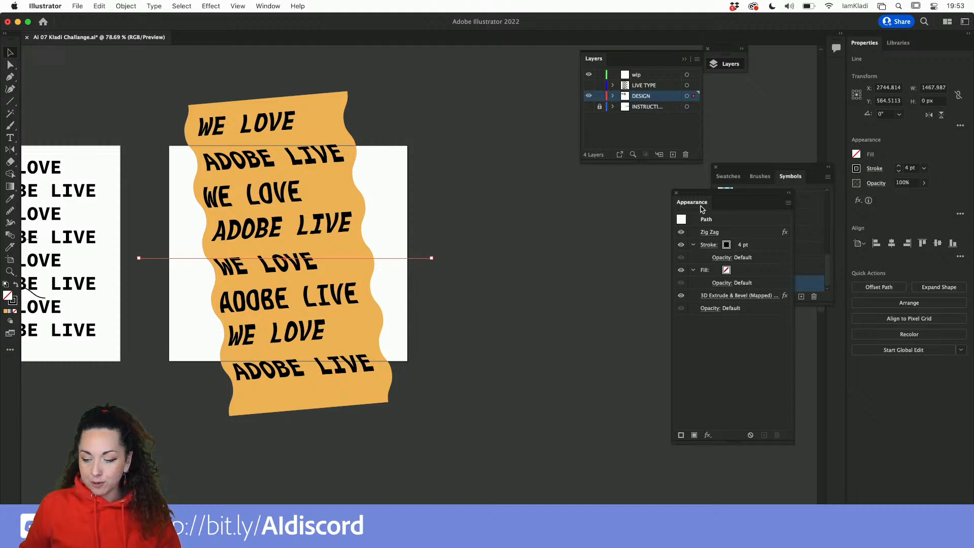
{"action": "left_click_drag", "start_coordinate": [701, 208], "coordinate": [422, 176]}
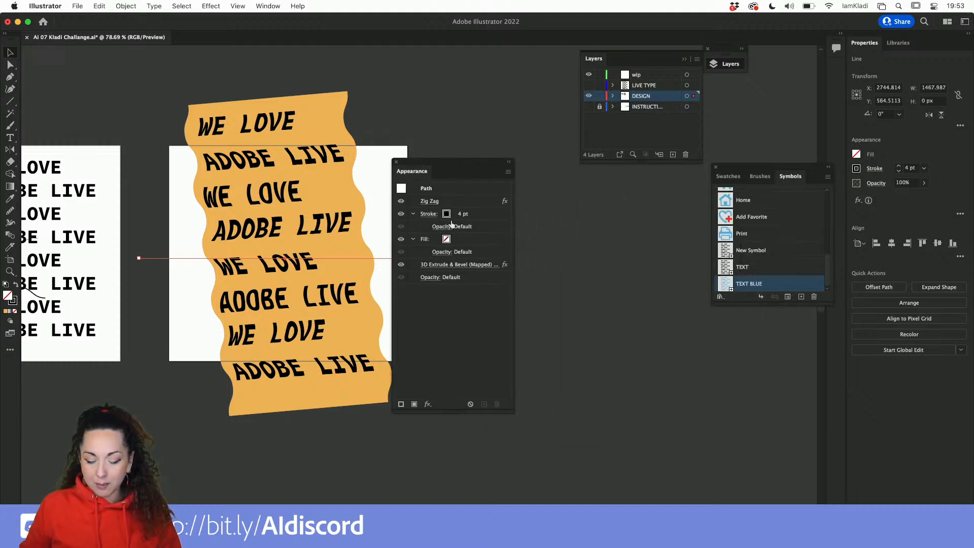
{"action": "left_click", "coordinate": [474, 268]}
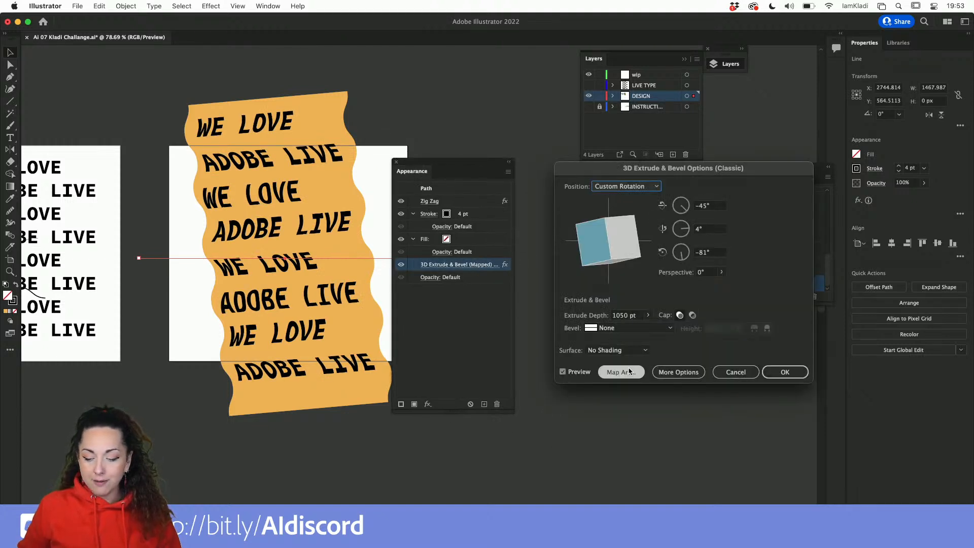
{"action": "left_click", "coordinate": [621, 372]}
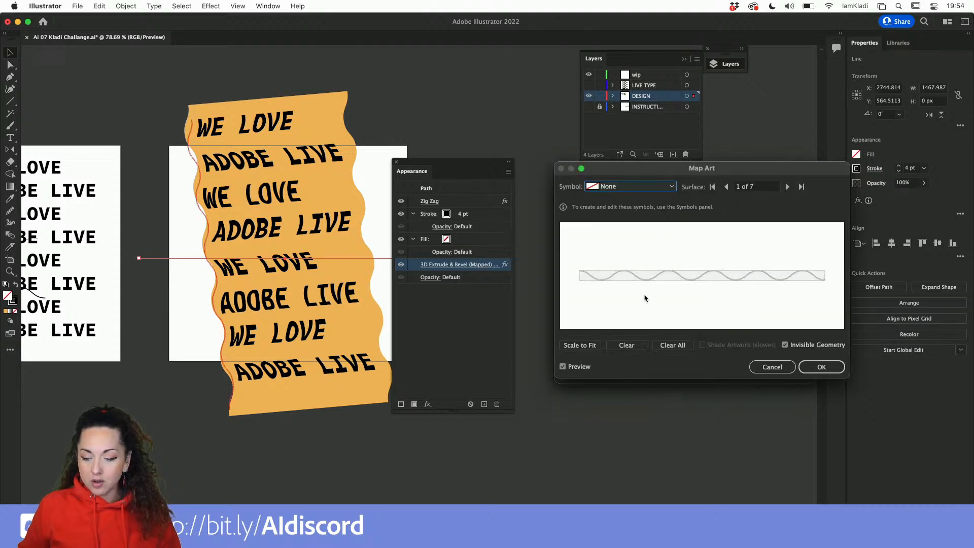
{"action": "left_click", "coordinate": [787, 187]}
{"action": "left_click", "coordinate": [787, 187]}
{"action": "left_click", "coordinate": [787, 187]}
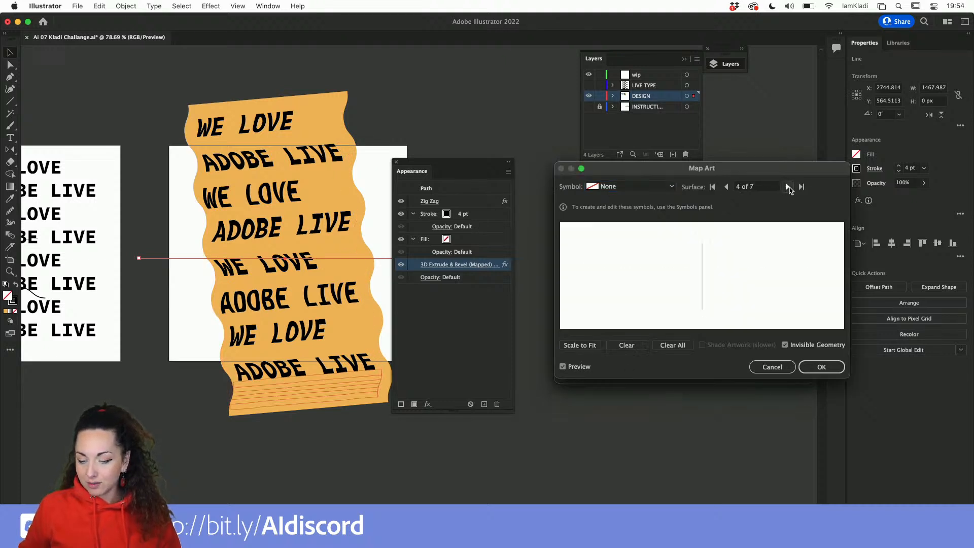
{"action": "left_click", "coordinate": [787, 187]}
{"action": "left_click", "coordinate": [787, 187]}
{"action": "left_click", "coordinate": [787, 186]}
{"action": "left_click", "coordinate": [787, 186]}
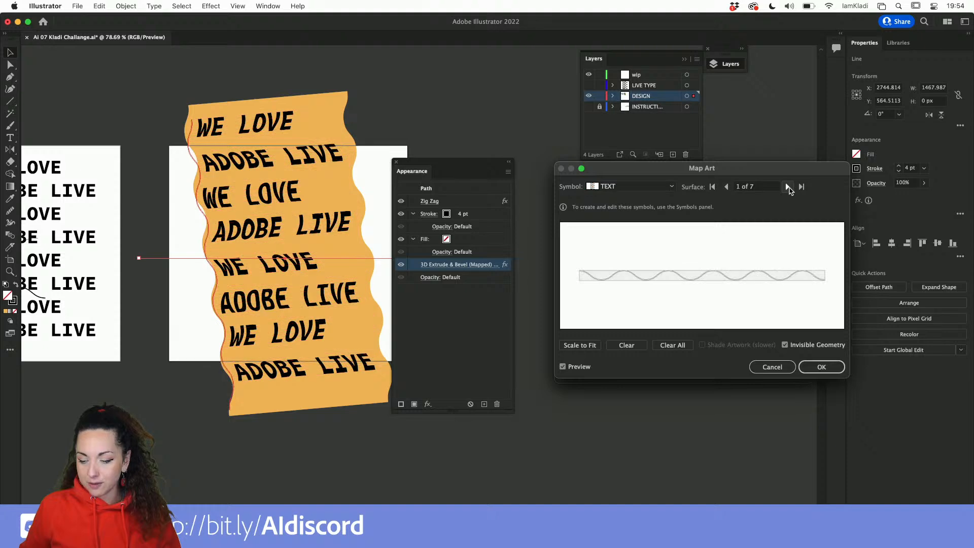
{"action": "left_click", "coordinate": [727, 186]}
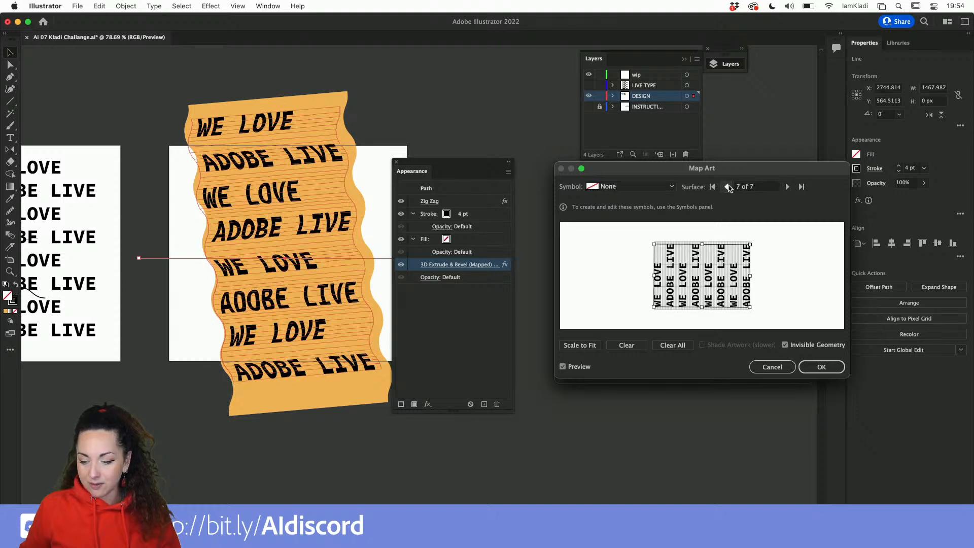
Map the TEXT BLUE symbol onto surface 7, scale it to cover the whole surface, and apply the 3D effect.
{"action": "left_click", "coordinate": [669, 188]}
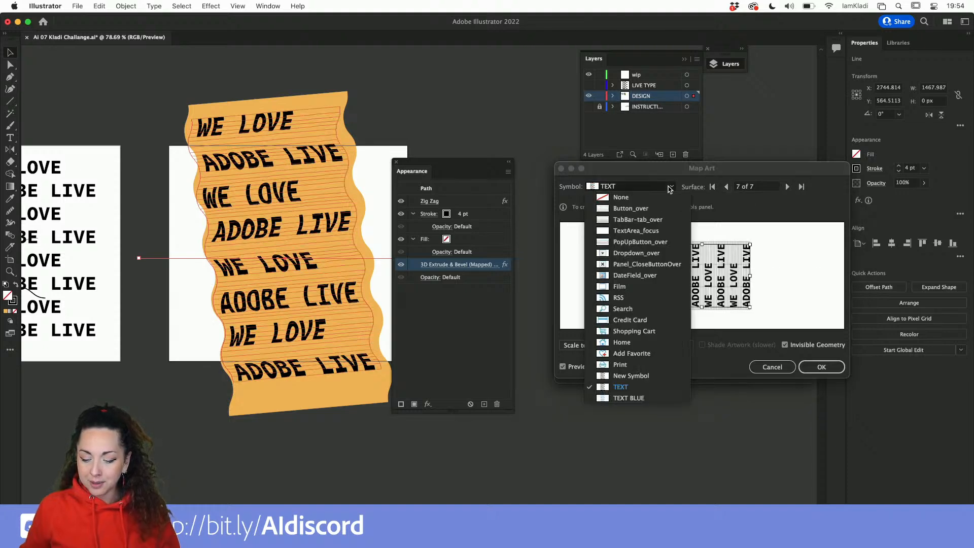
{"action": "left_click", "coordinate": [642, 399]}
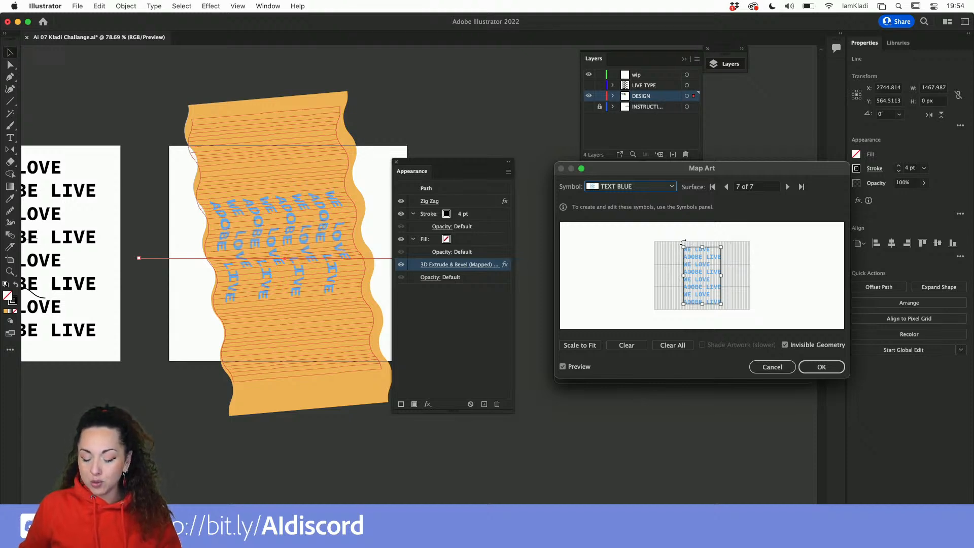
{"action": "left_click_drag", "start_coordinate": [683, 242], "coordinate": [670, 293]}
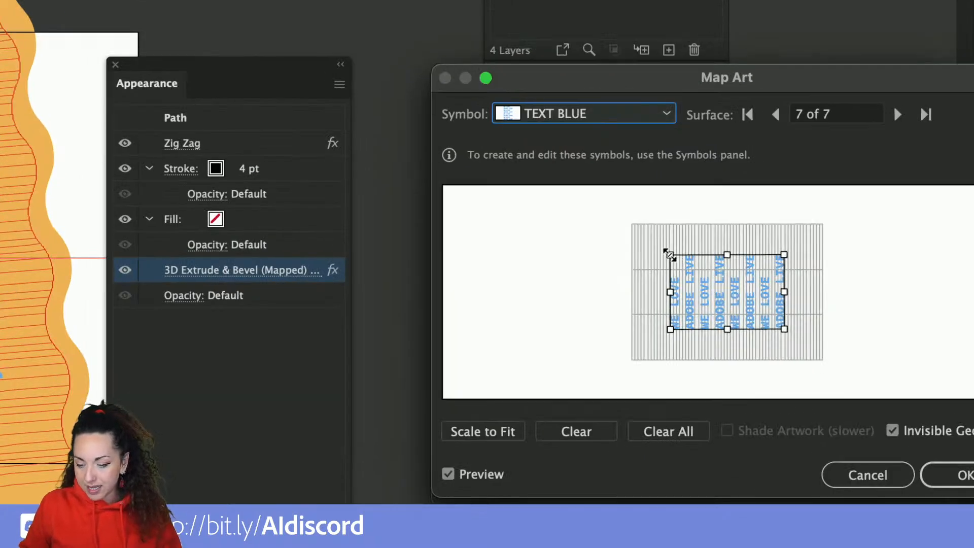
{"action": "left_click_drag", "start_coordinate": [668, 252], "coordinate": [611, 217]}
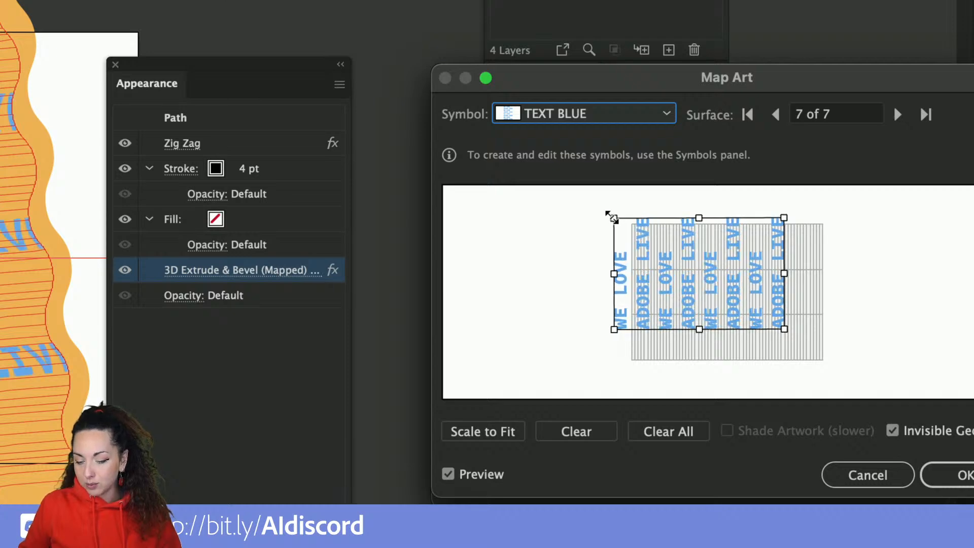
{"action": "left_click_drag", "start_coordinate": [765, 311], "coordinate": [816, 355]}
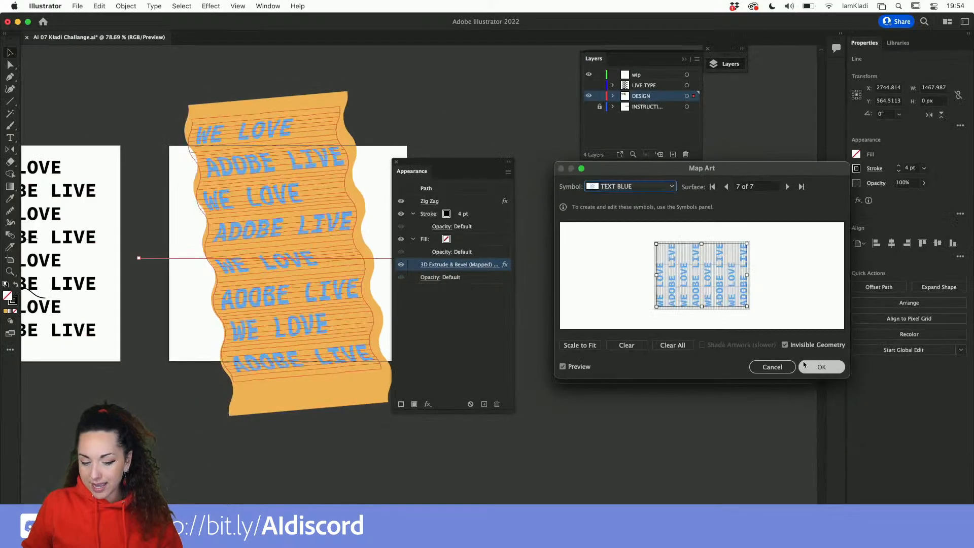
{"action": "left_click", "coordinate": [938, 459]}
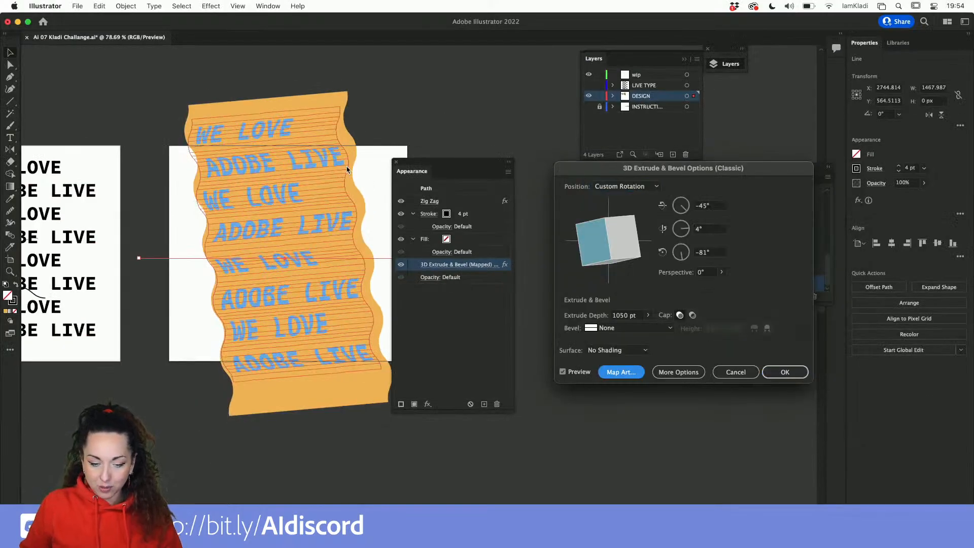
{"action": "left_click", "coordinate": [789, 371]}
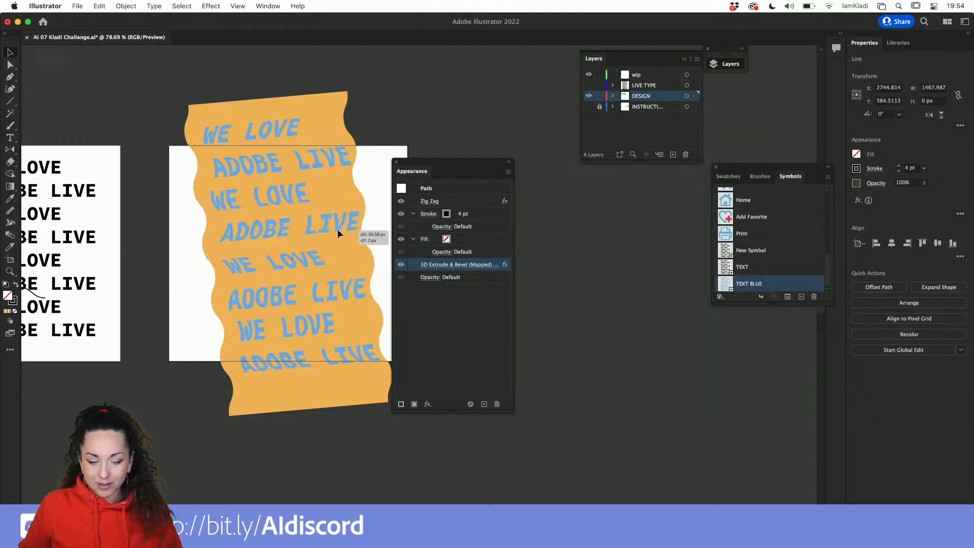
Move the text-mapped wave slightly up and left so the blue text sits within the orange shape.
{"action": "left_click_drag", "start_coordinate": [337, 230], "coordinate": [330, 221]}
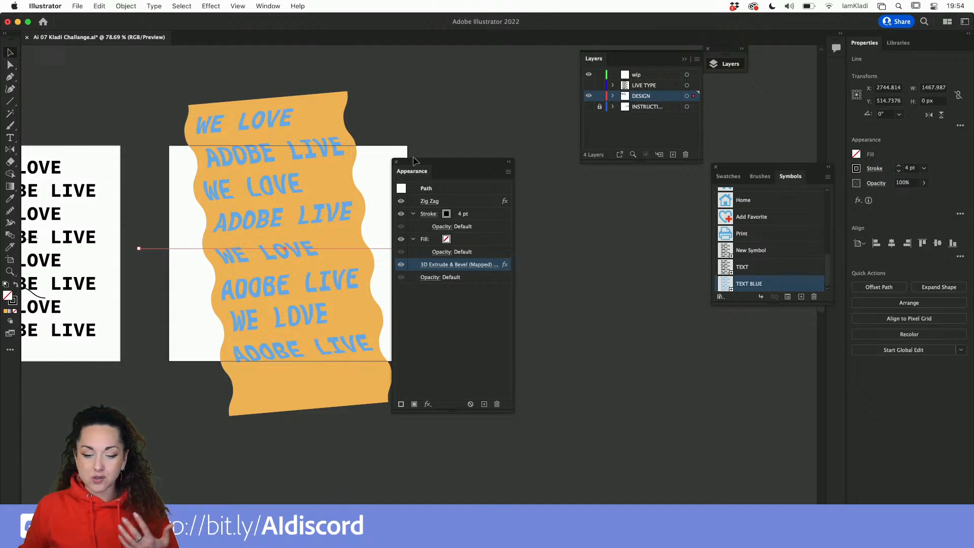
{"action": "left_click_drag", "start_coordinate": [417, 175], "coordinate": [423, 159]}
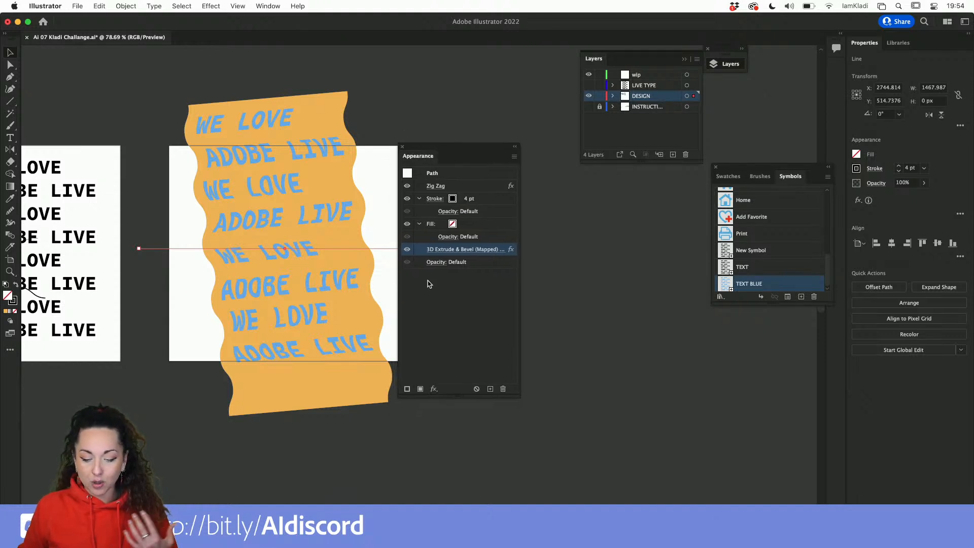
{"action": "left_click", "coordinate": [434, 389]}
{"action": "mouse_move", "coordinate": [437, 391]}
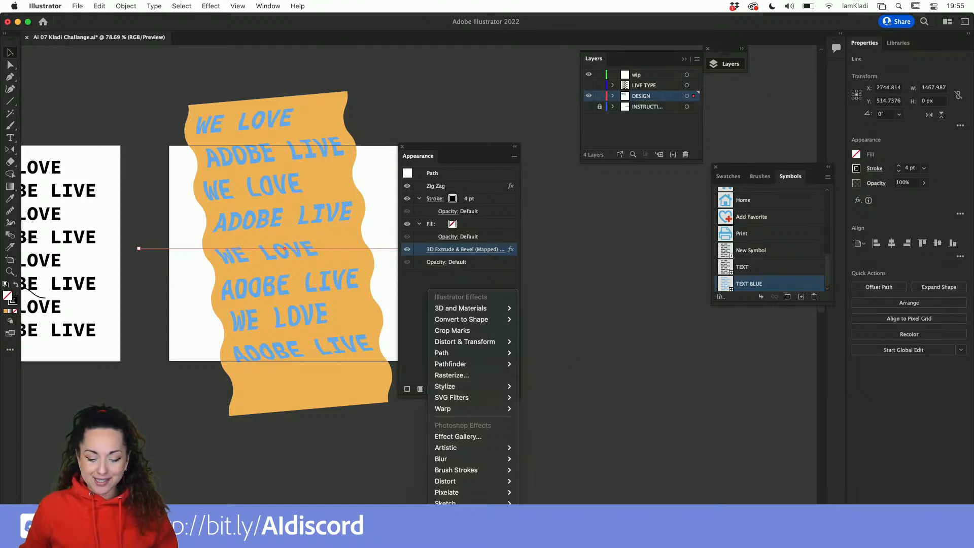
{"action": "left_click", "coordinate": [284, 491]}
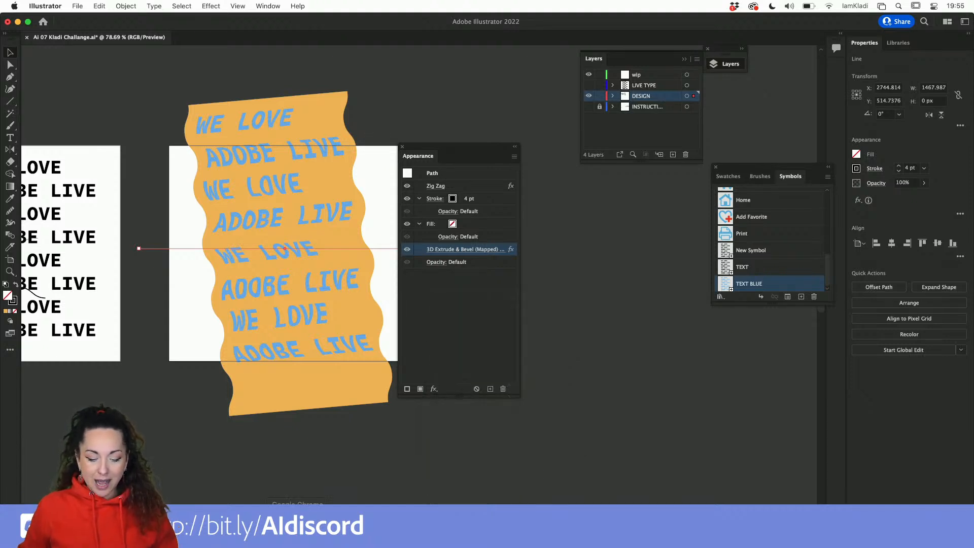
Switch to the Discord challenge channel in Chrome, then return to the Illustrator document.
{"action": "left_click", "coordinate": [288, 510]}
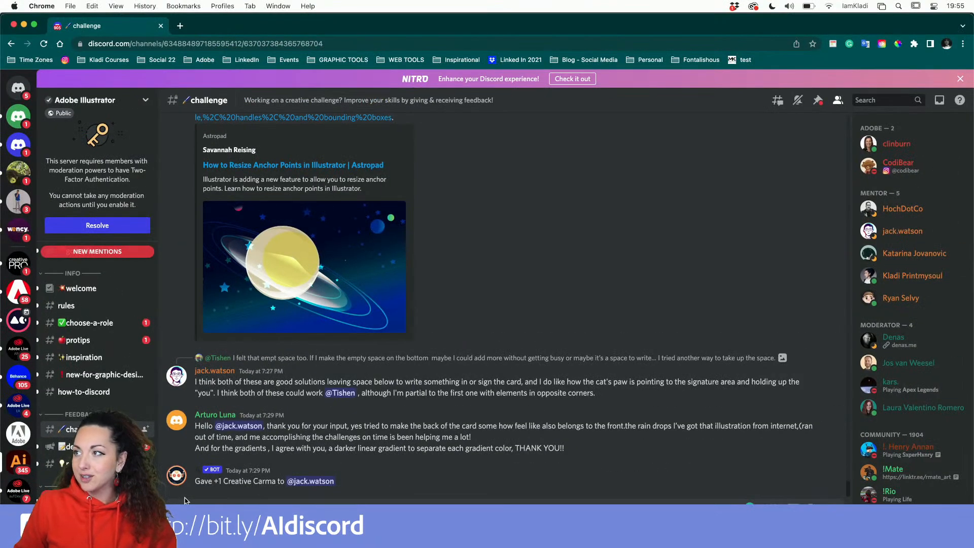
{"action": "key", "text": "ctrl+Up"}
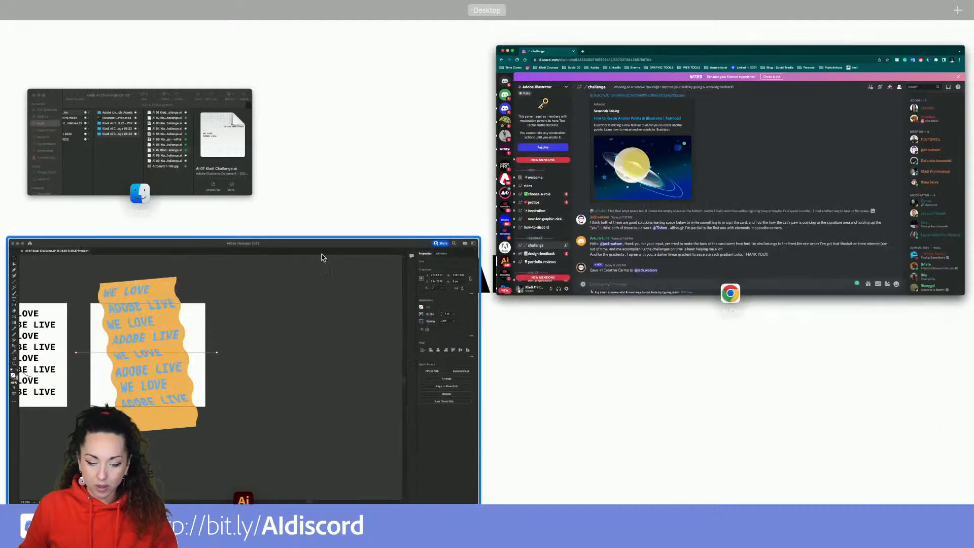
{"action": "left_click", "coordinate": [322, 254]}
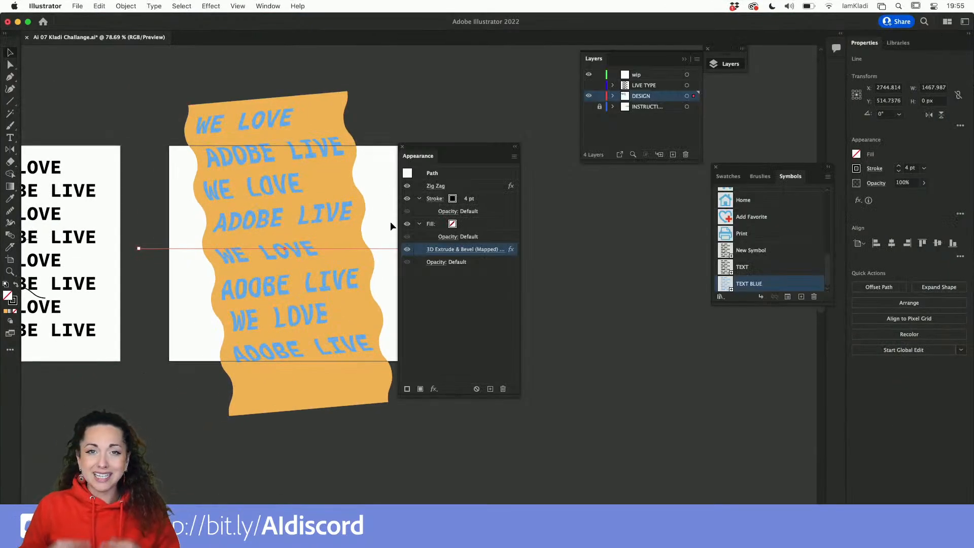